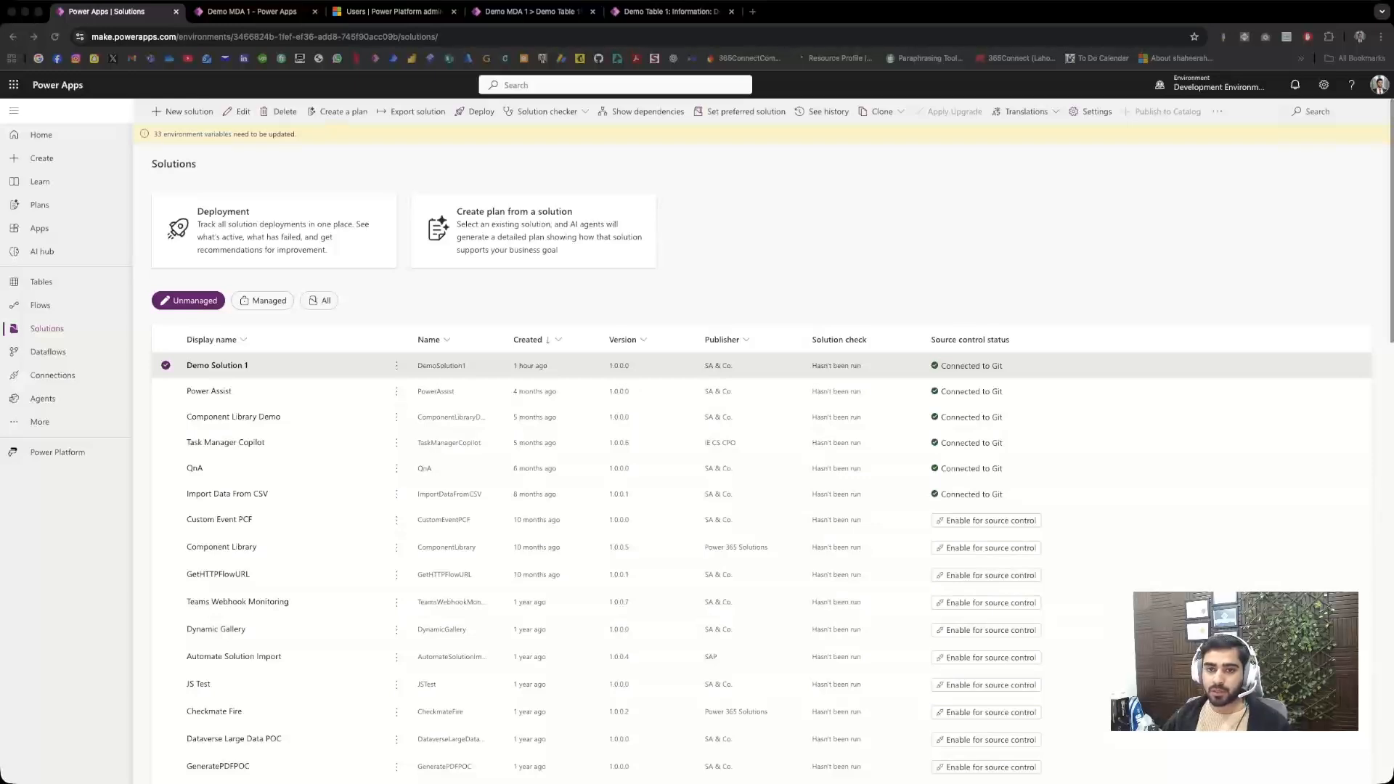
Step: Start a new solution with the display name "Demo: Show/Hide Command Button"
key("super+Tab")
left_click(183, 111)
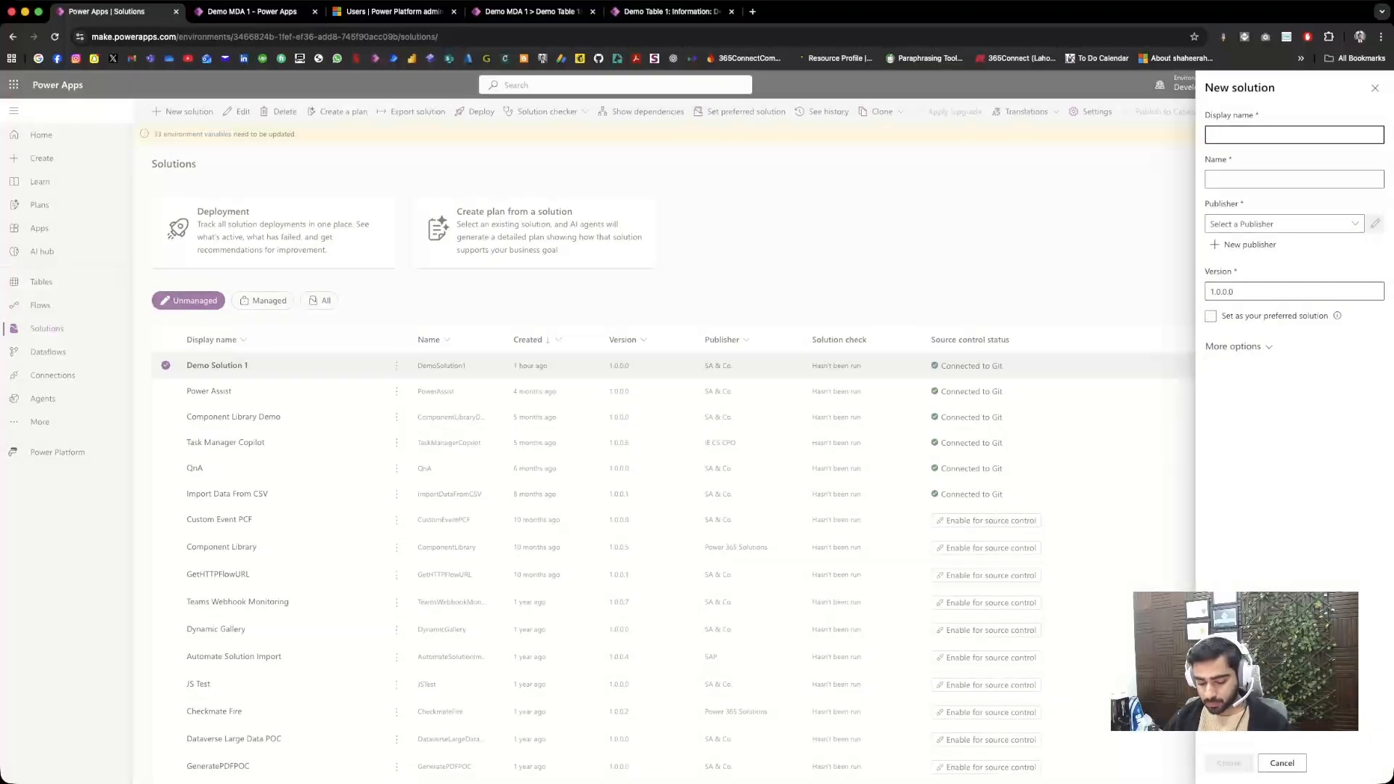
type("Demo: Show/hide")
key("BackSpace")
key("BackSpace")
type("HY")
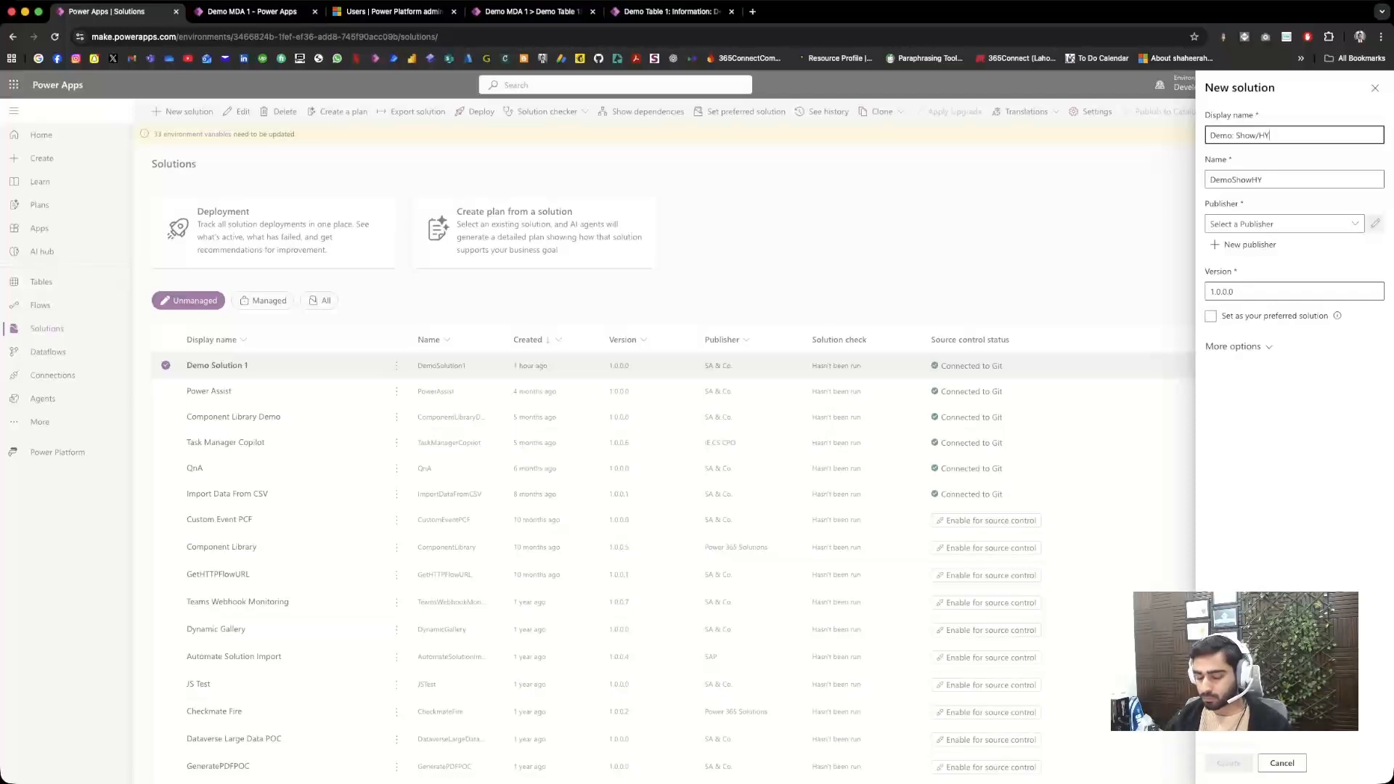
type("ide Co")
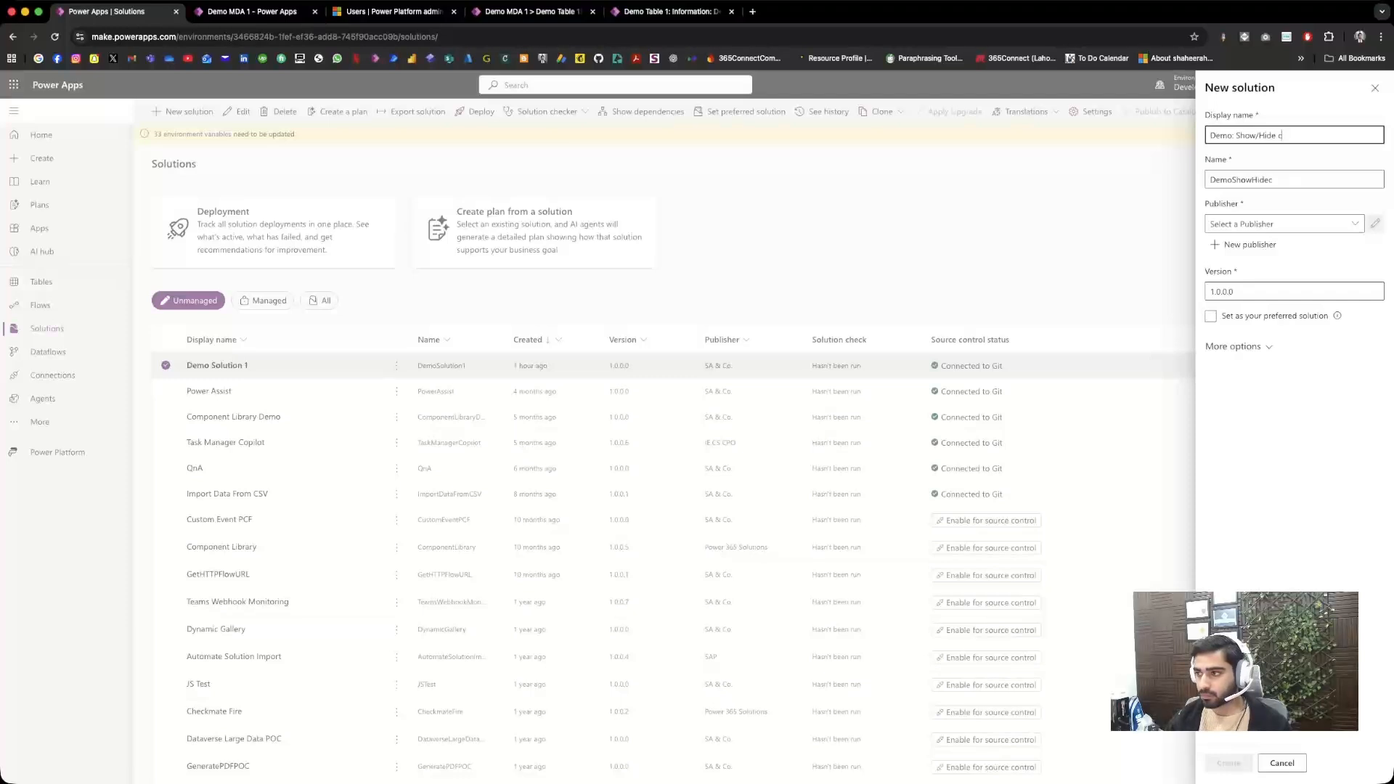
type("mmand ba")
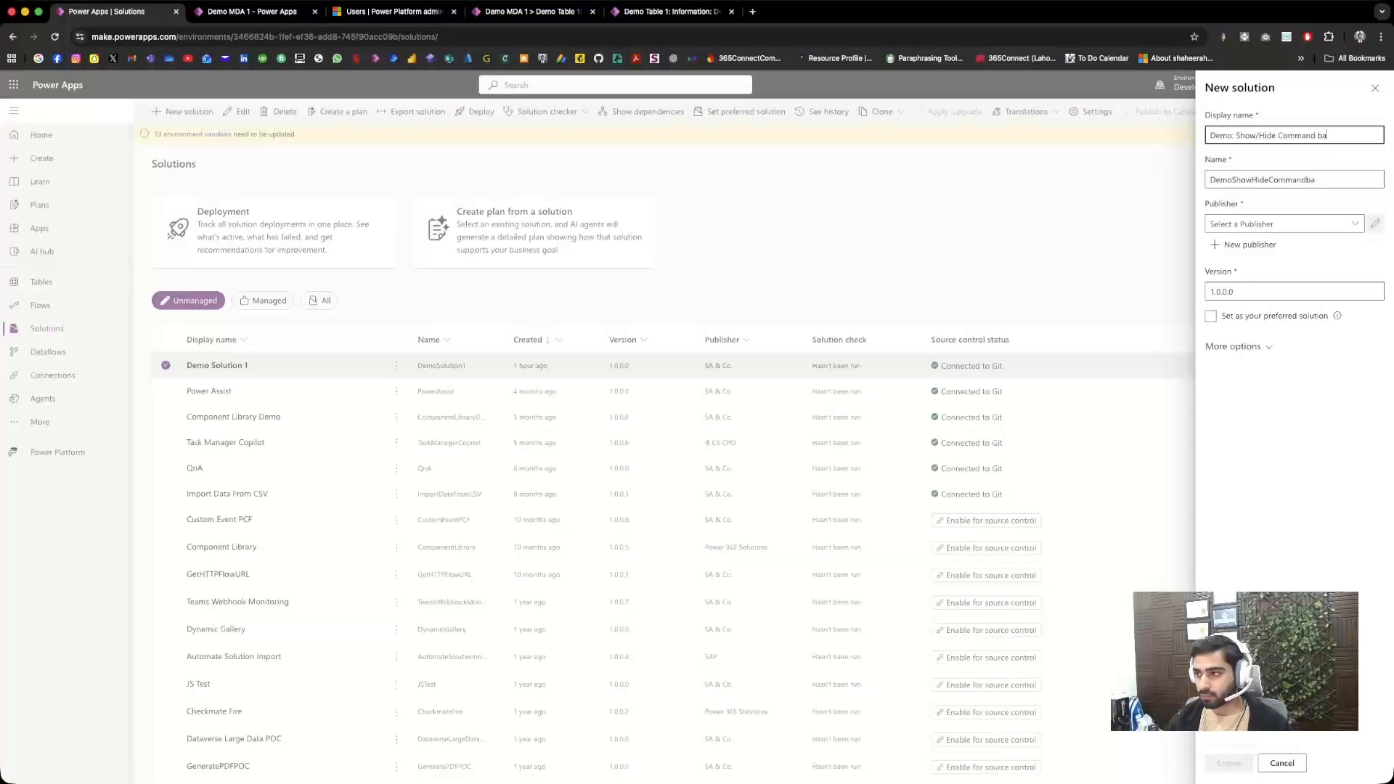
key("BackSpace")
type("Buttom")
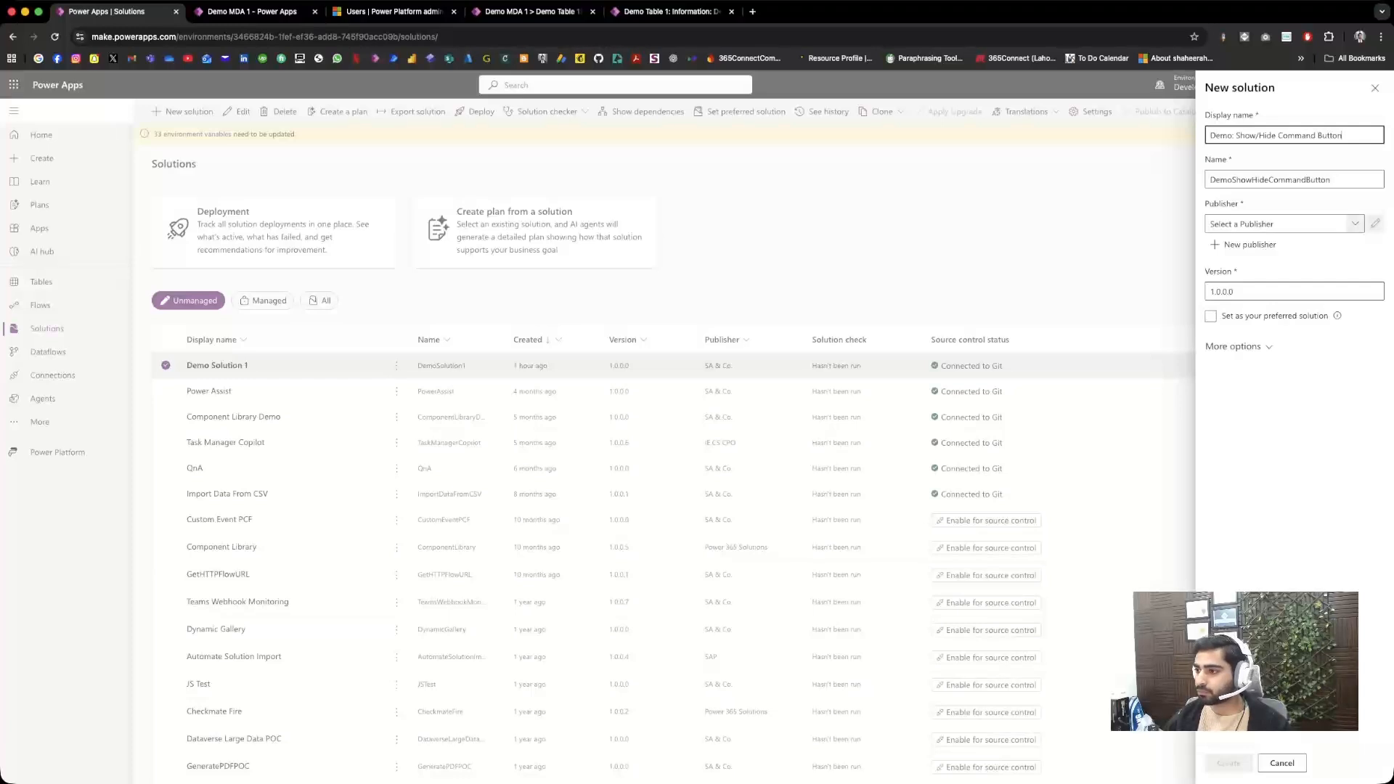
Step: Assign the non-default SA & Co. publisher to the new solution and create it
left_click(1354, 223)
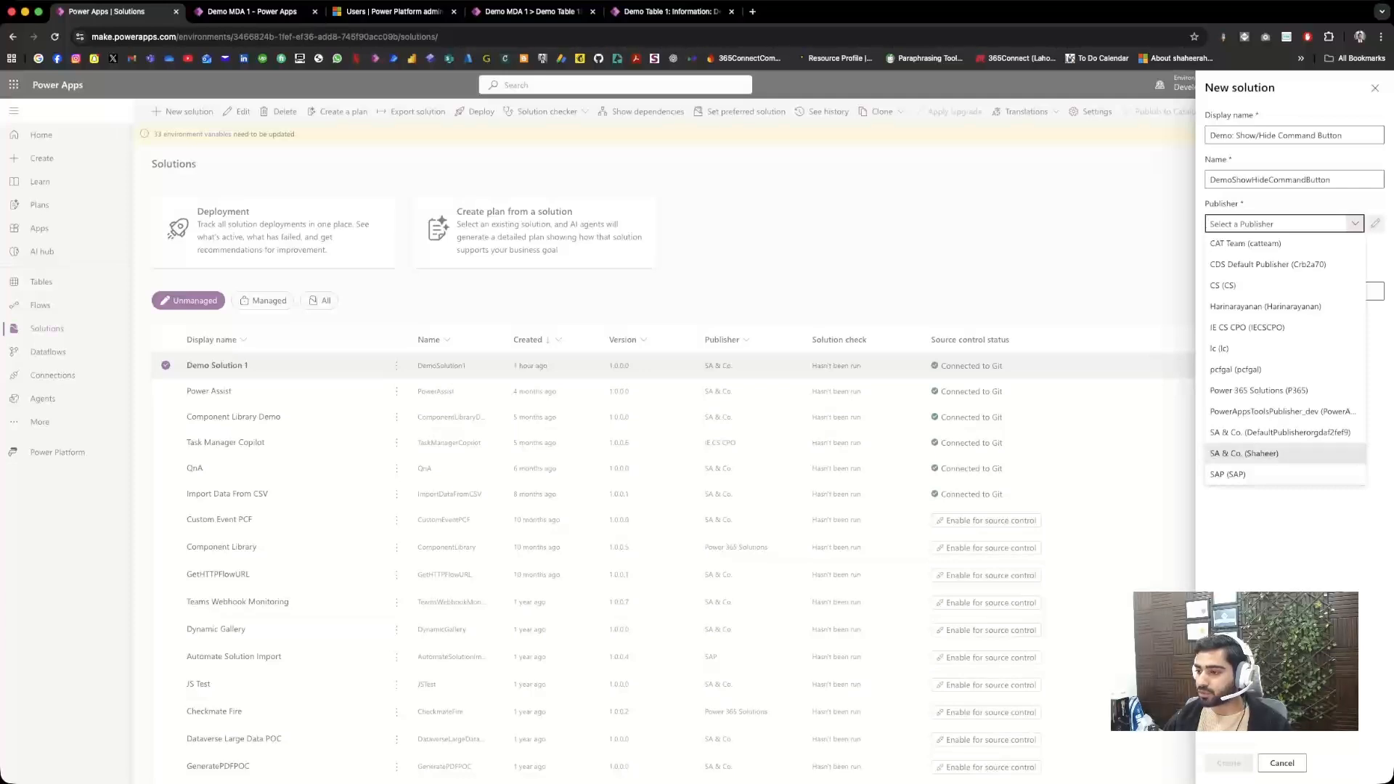
left_click(1244, 453)
left_click(1228, 763)
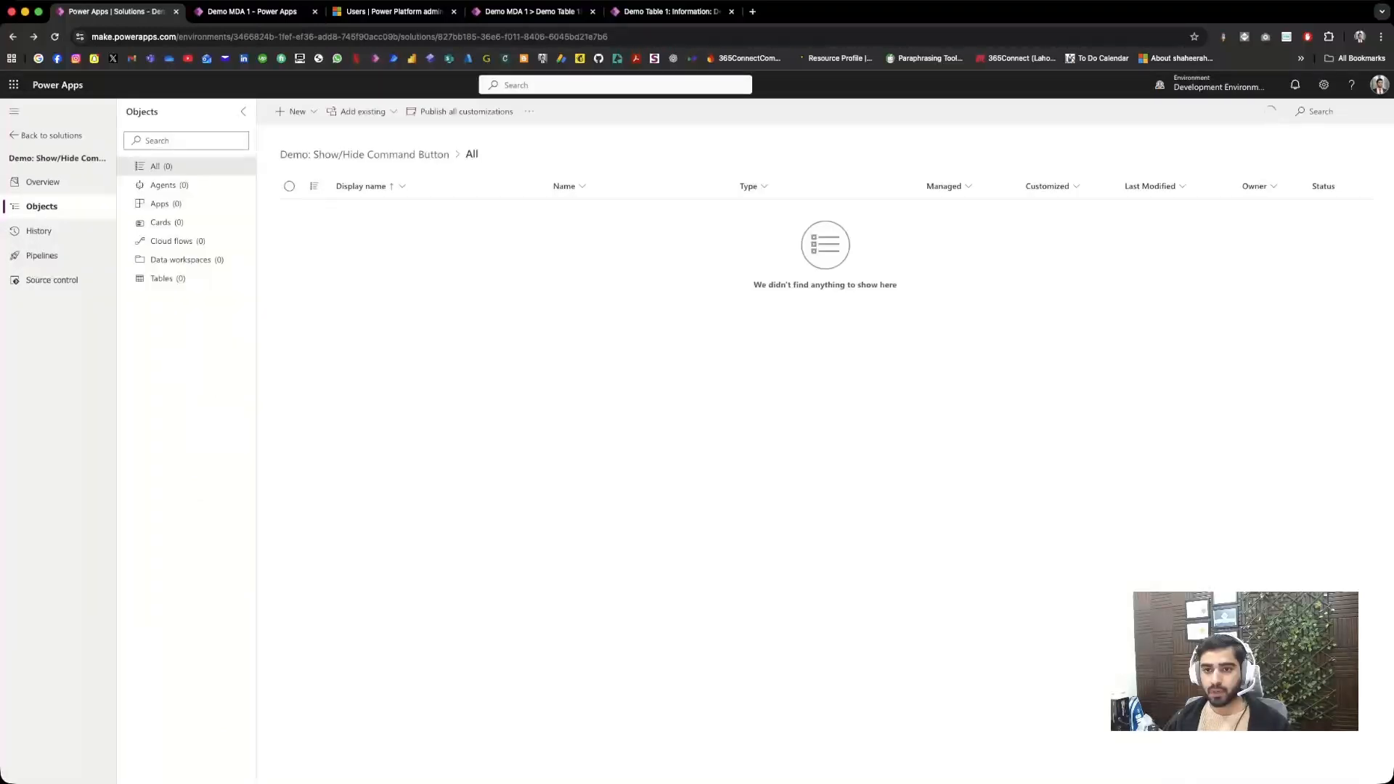
Step: Create a table with advanced properties named "My Parent Table" in the solution and save it
left_click(294, 111)
mouse_move(298, 261)
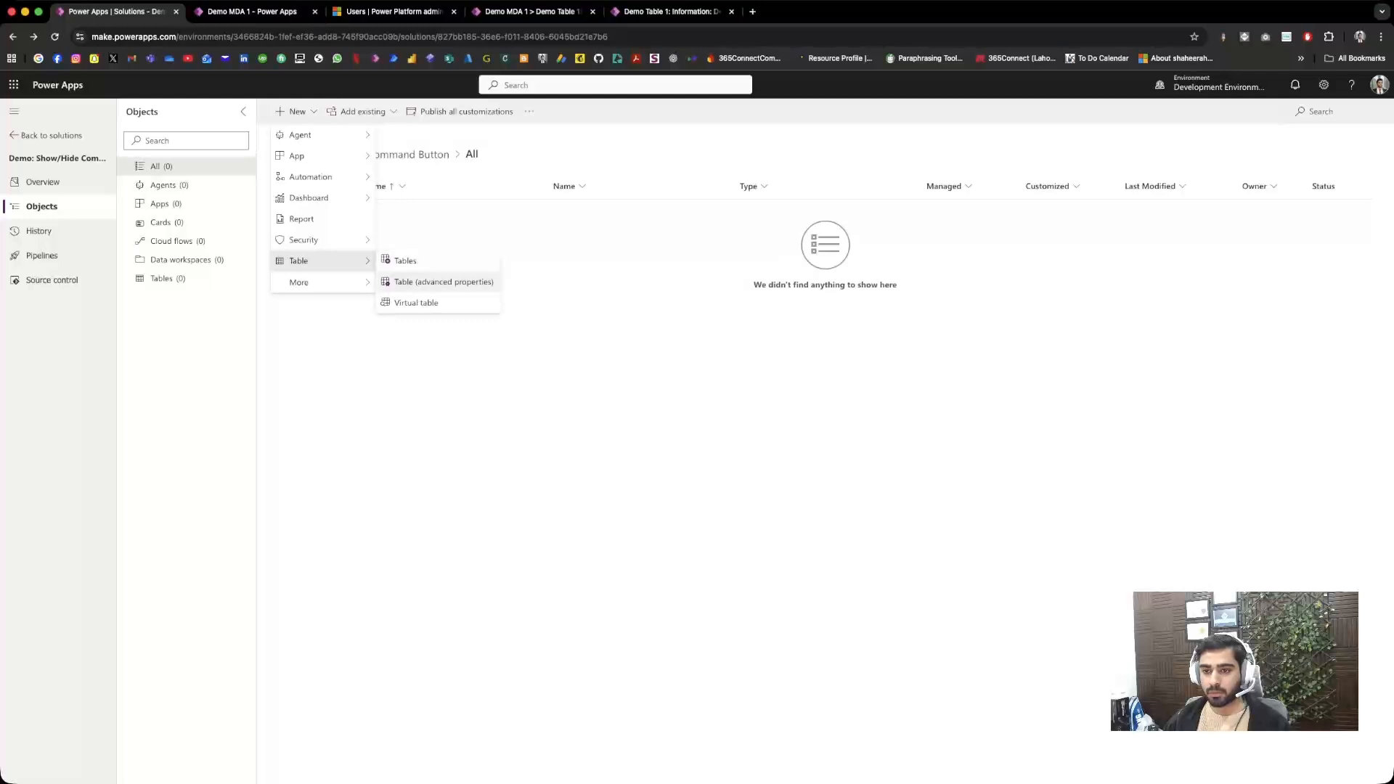
left_click(443, 282)
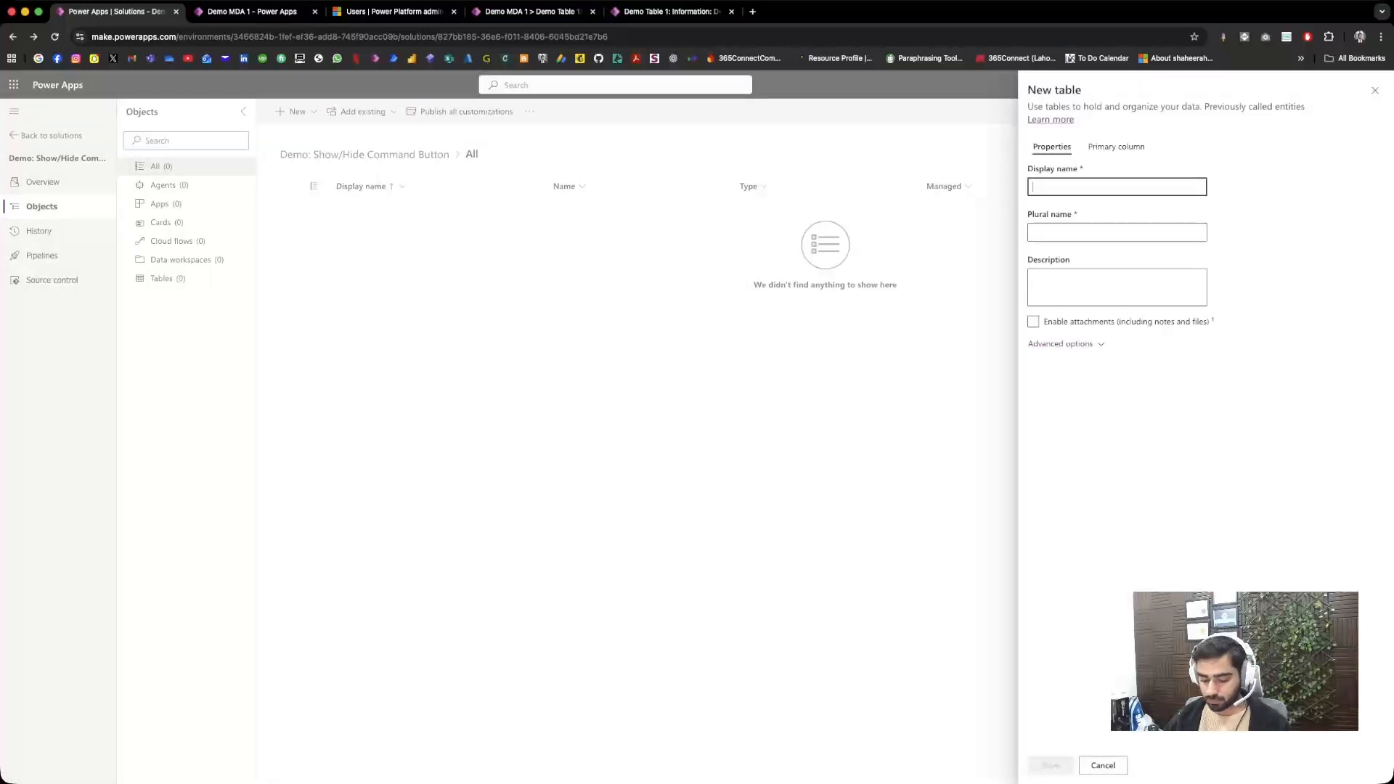
type("My Par")
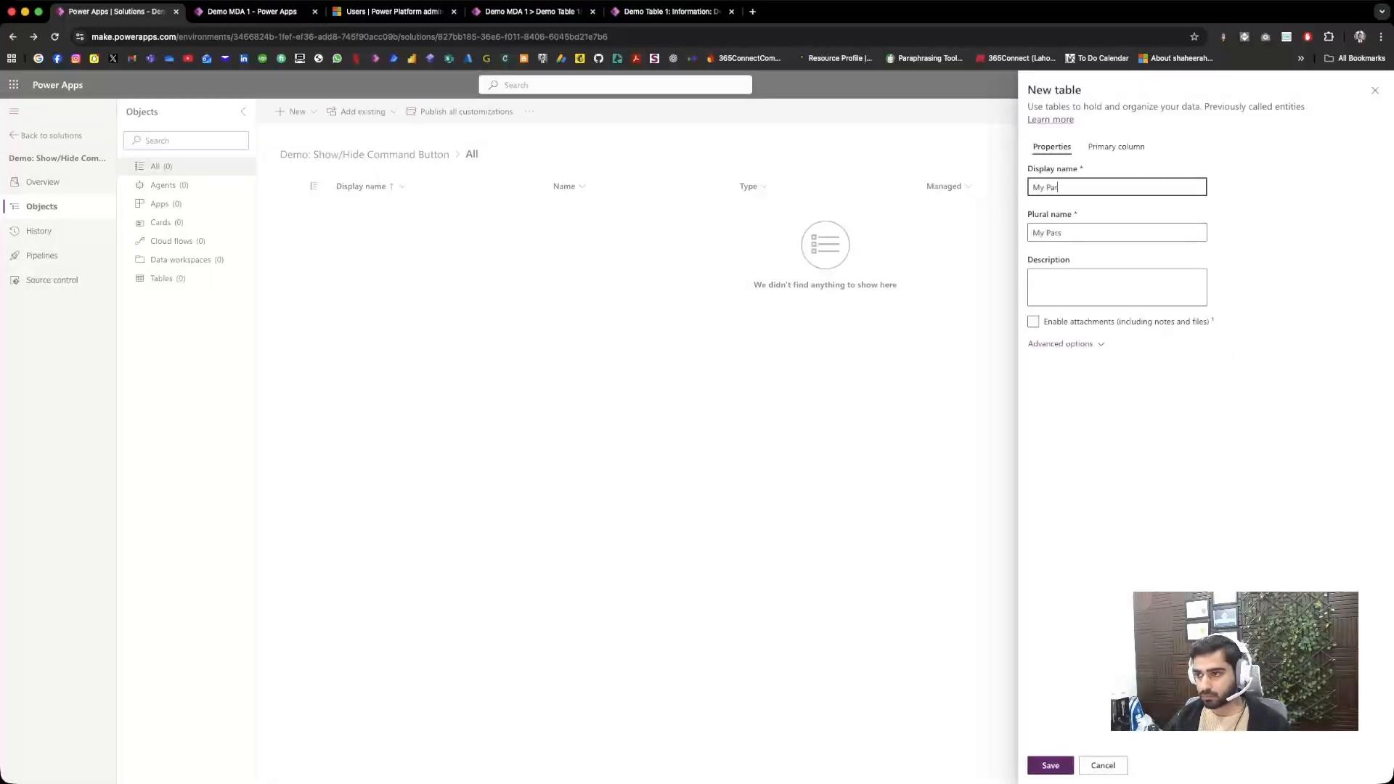
type("ent Table")
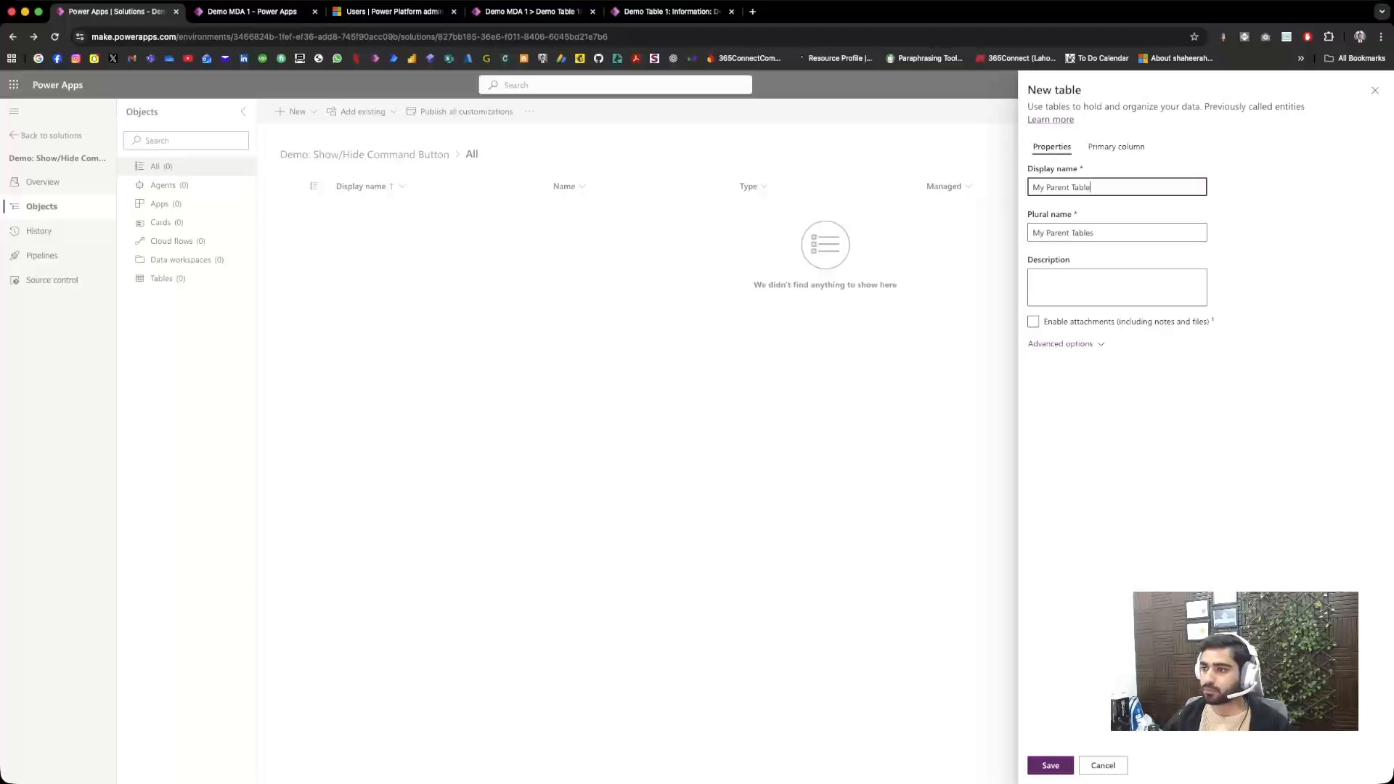
key("Return")
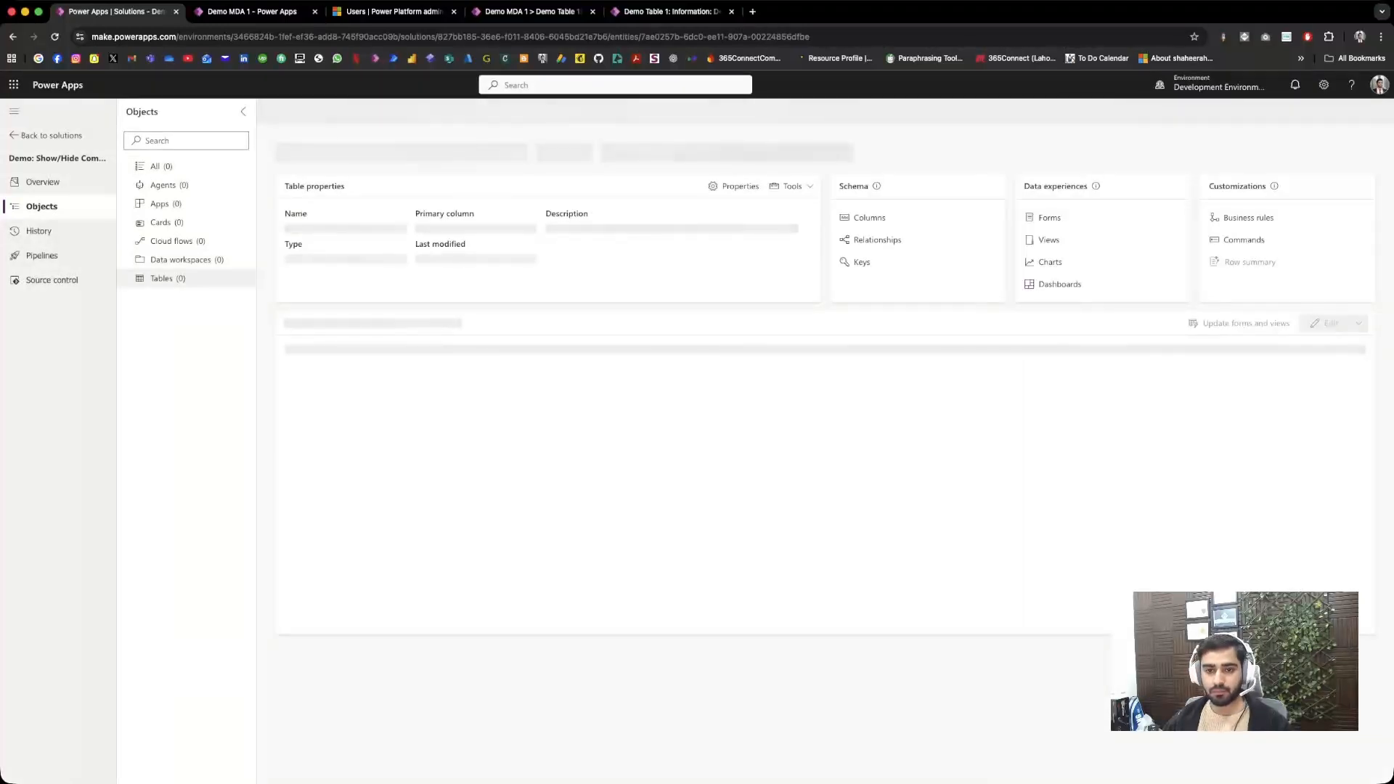
Step: Create a second table with advanced properties named "My Child Table" in the solution and save it
left_click(168, 279)
left_click(297, 112)
mouse_move(299, 260)
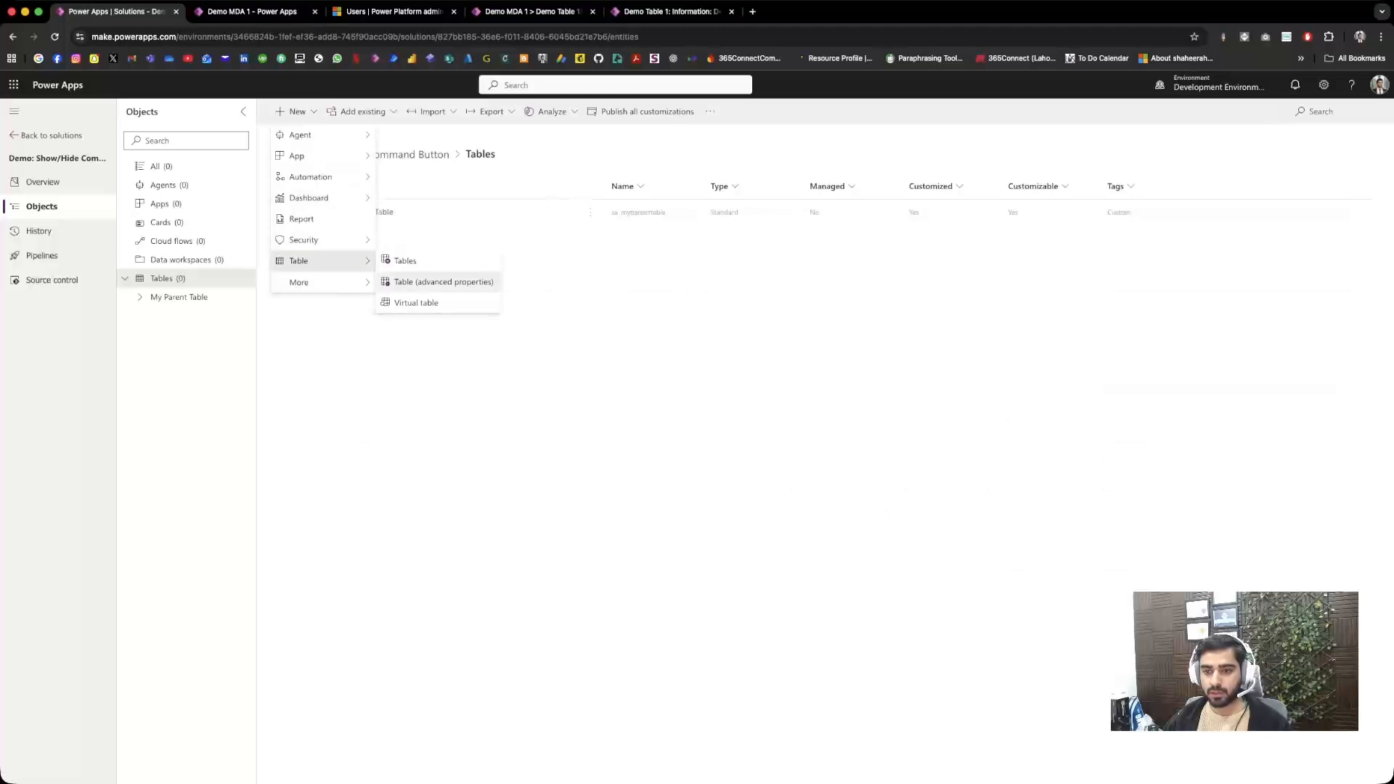
left_click(421, 281)
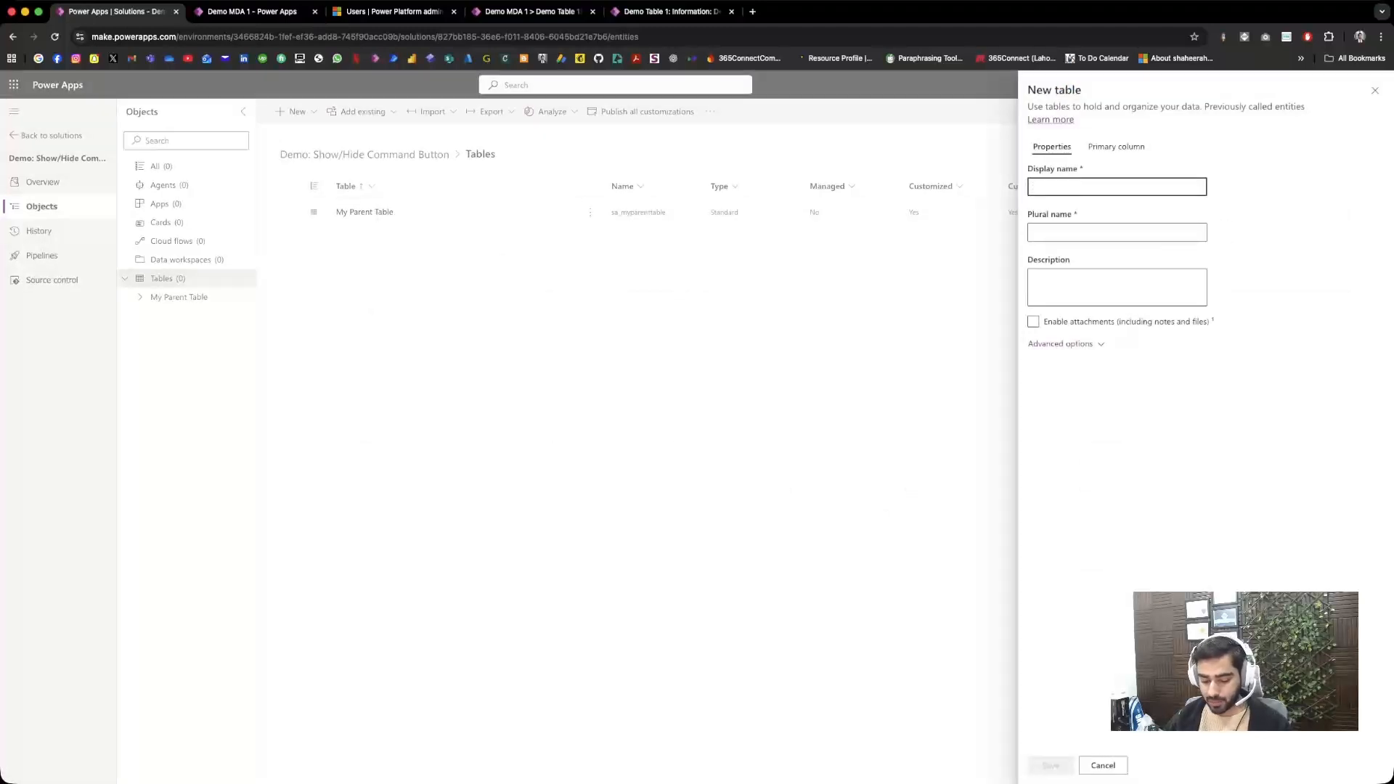
type("M")
key("BackSpace")
type("M")
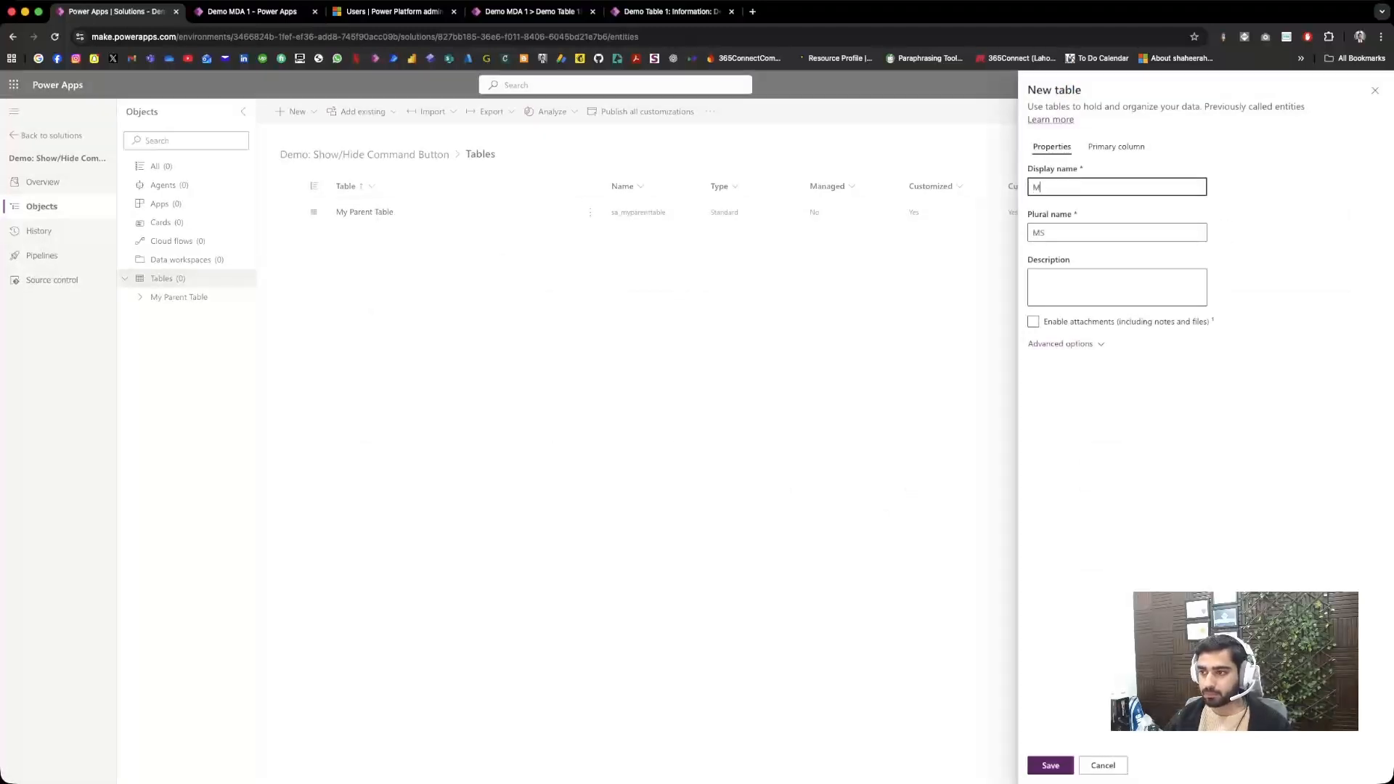
type("y child")
key("BackSpace")
key("BackSpace")
key("BackSpace")
key("BackSpace")
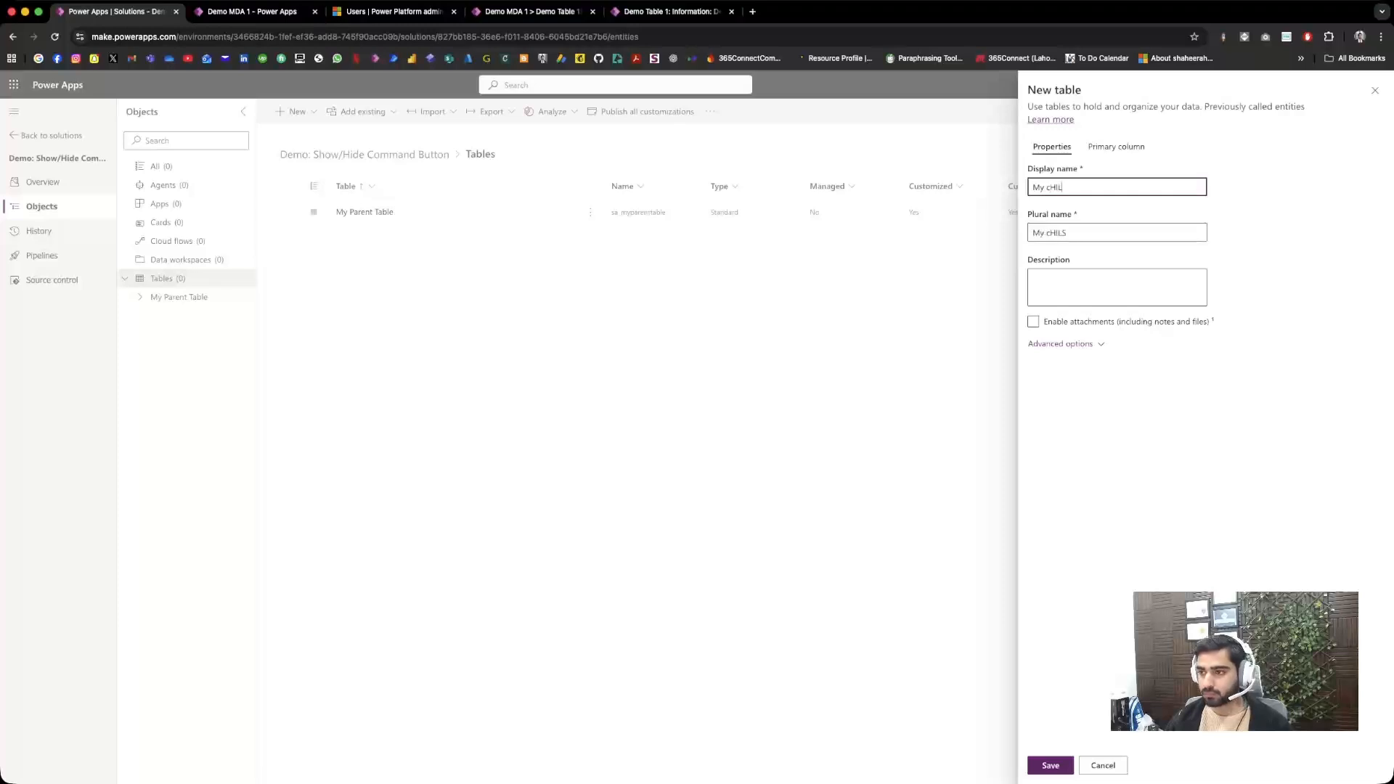
key("BackSpace")
type("Ch")
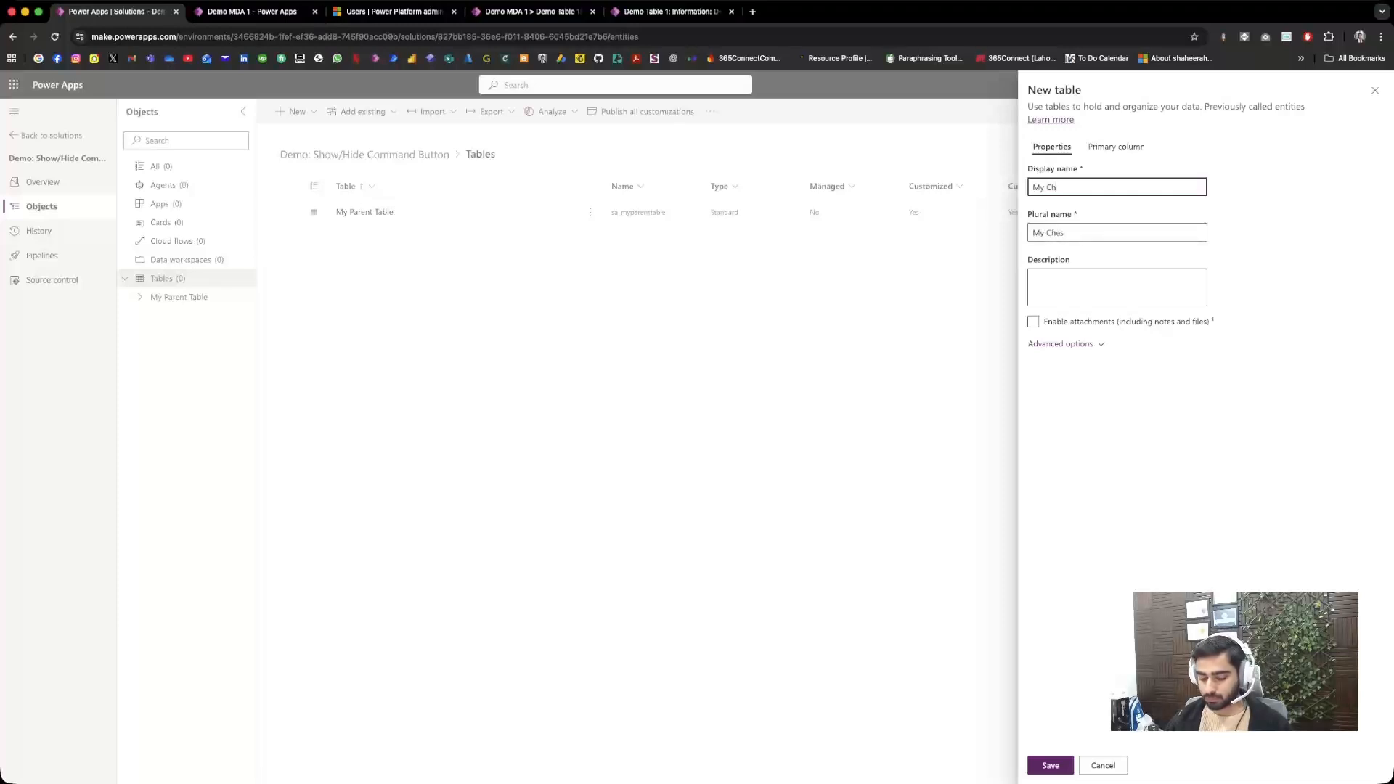
type("ild Table")
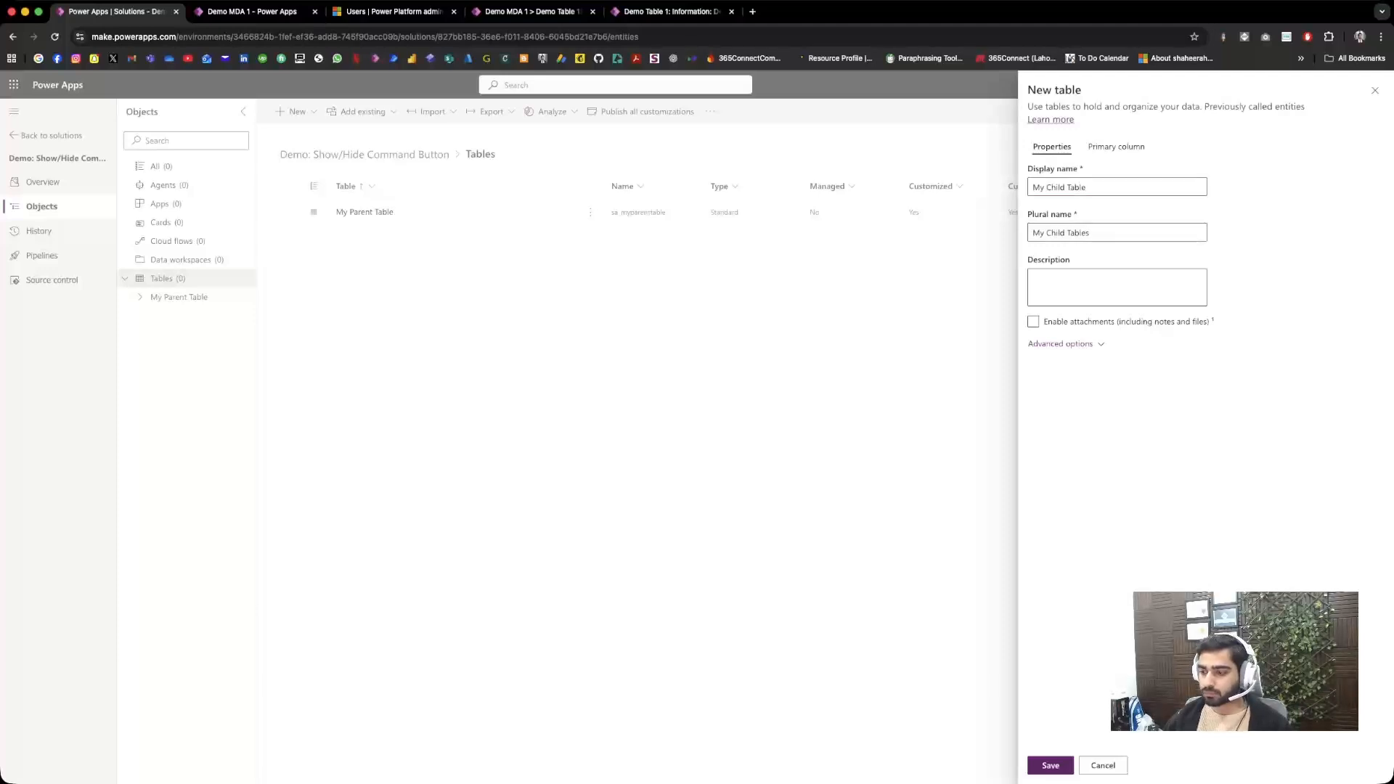
left_click(1050, 765)
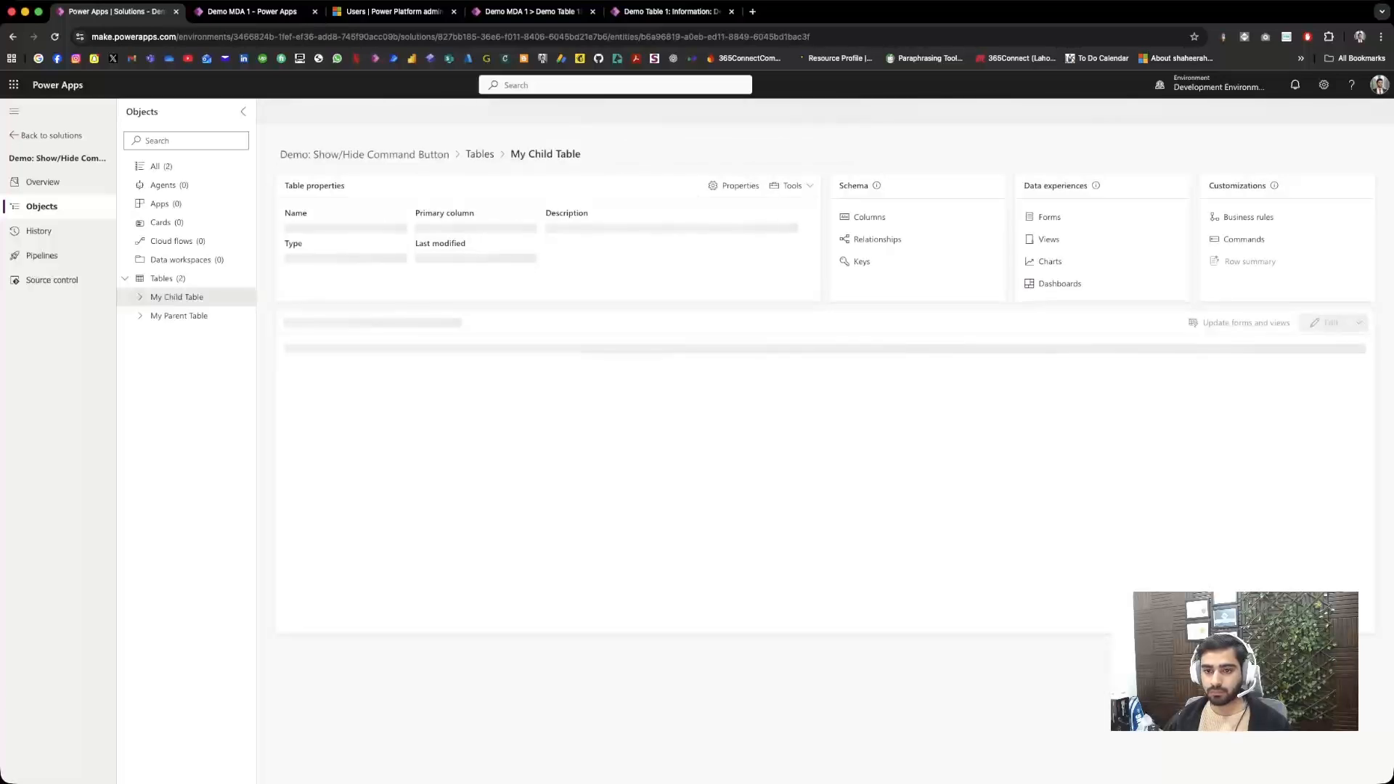
Step: Start a new column on My Child Table named "Parent Record" with the Lookup data type
left_click(294, 111)
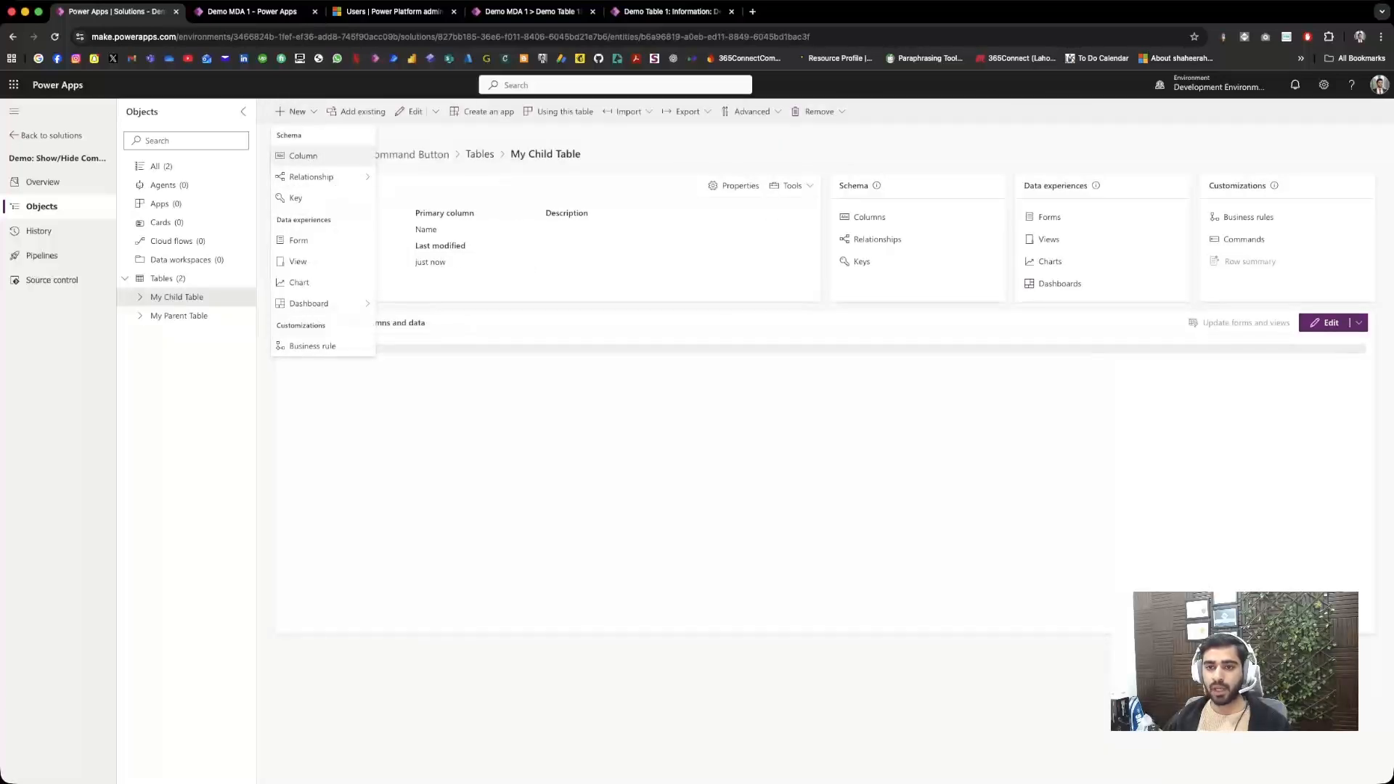
left_click(305, 154)
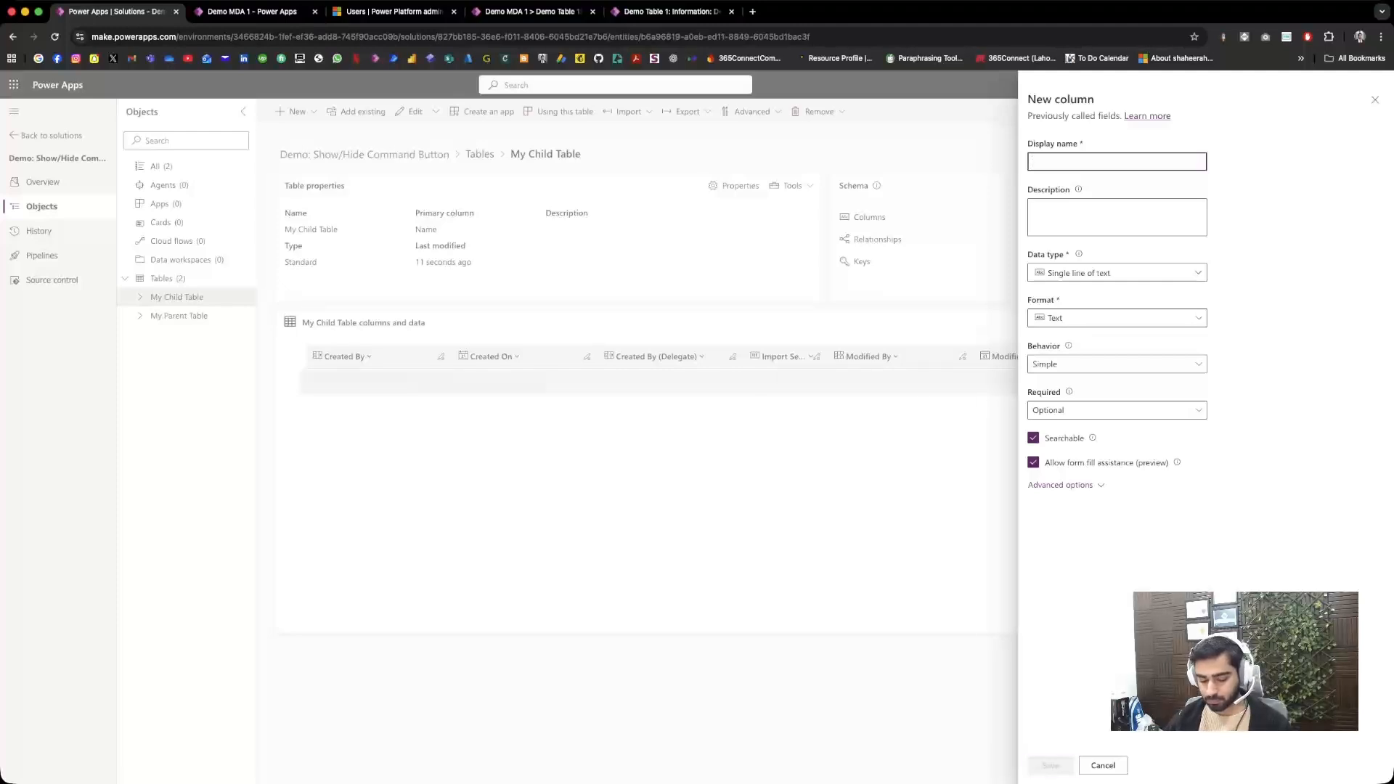
type("Parent")
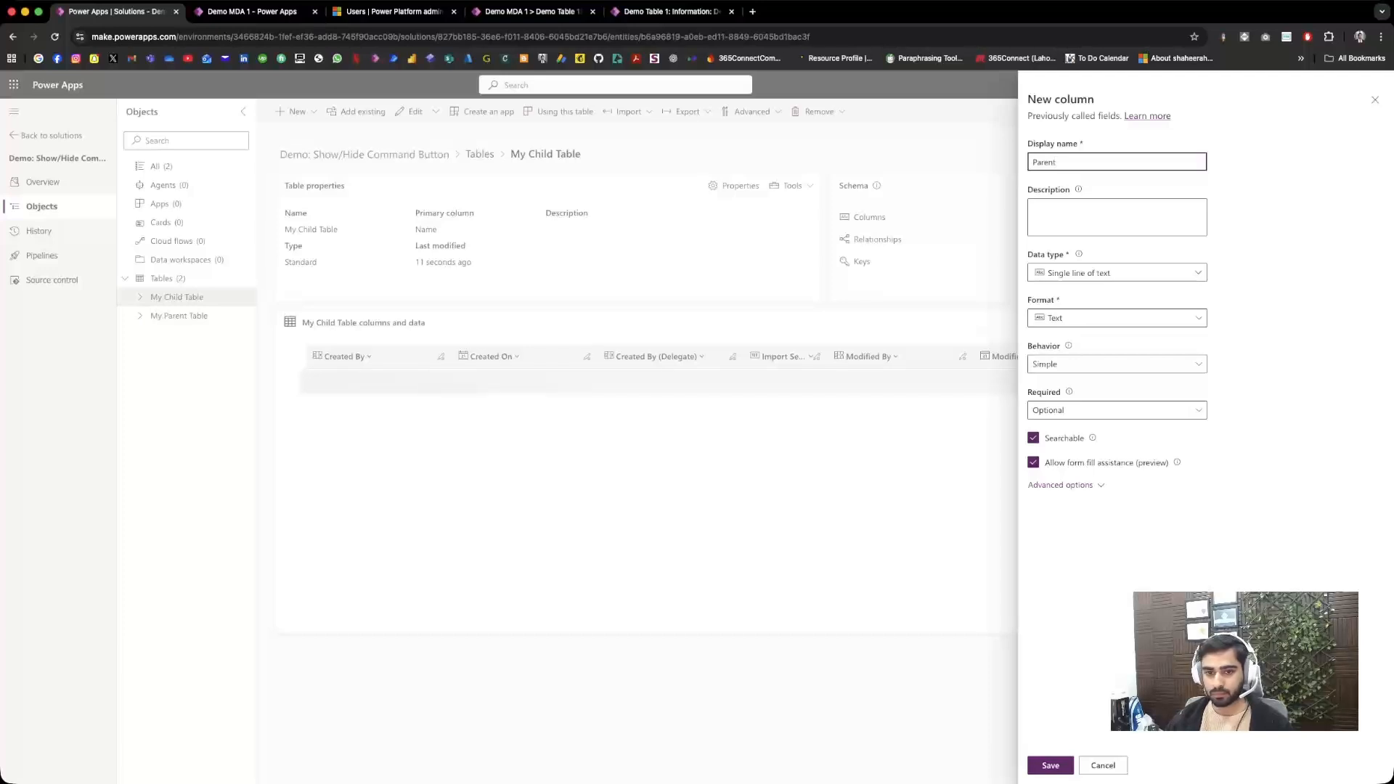
type(" rECOR")
key("BackSpace")
key("BackSpace")
key("BackSpace")
key("BackSpace")
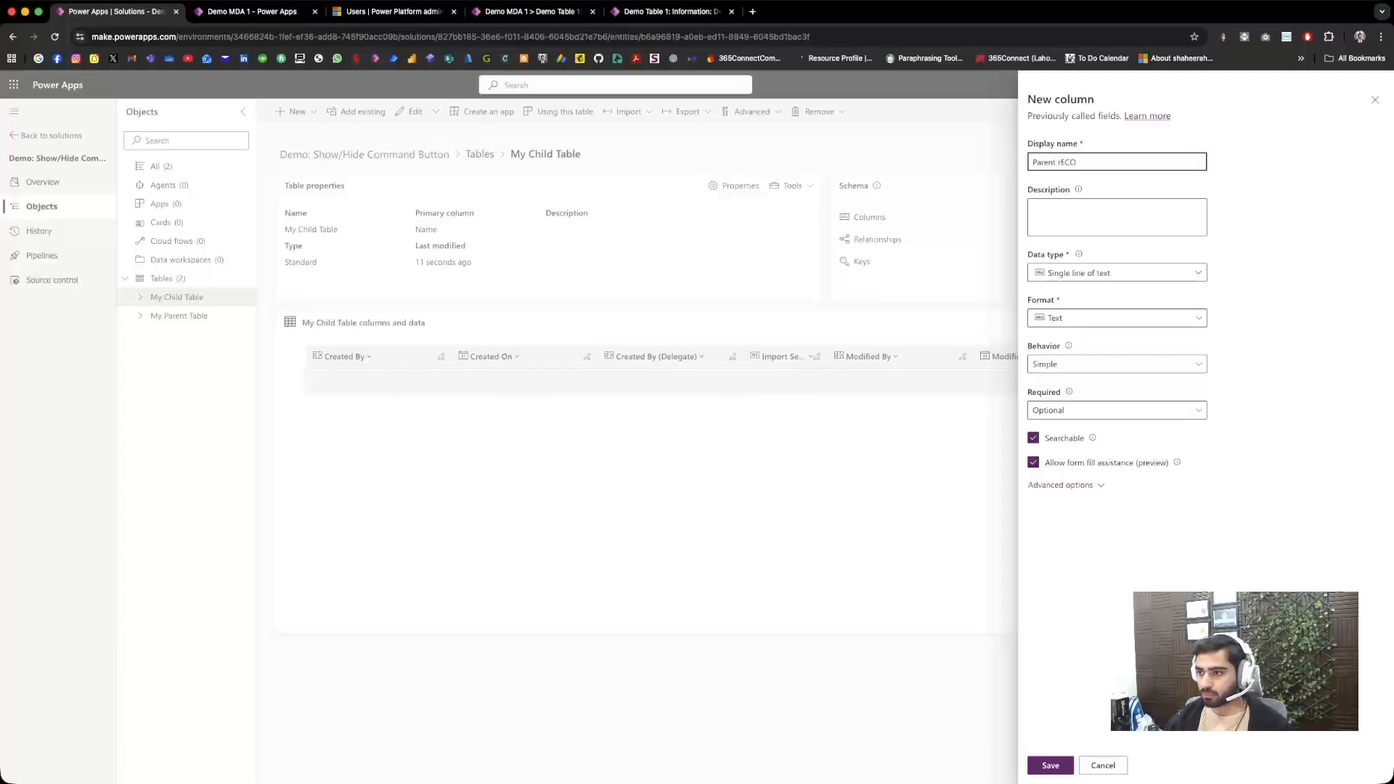
type("rd")
left_click(1117, 272)
mouse_move(1074, 383)
left_click(1238, 383)
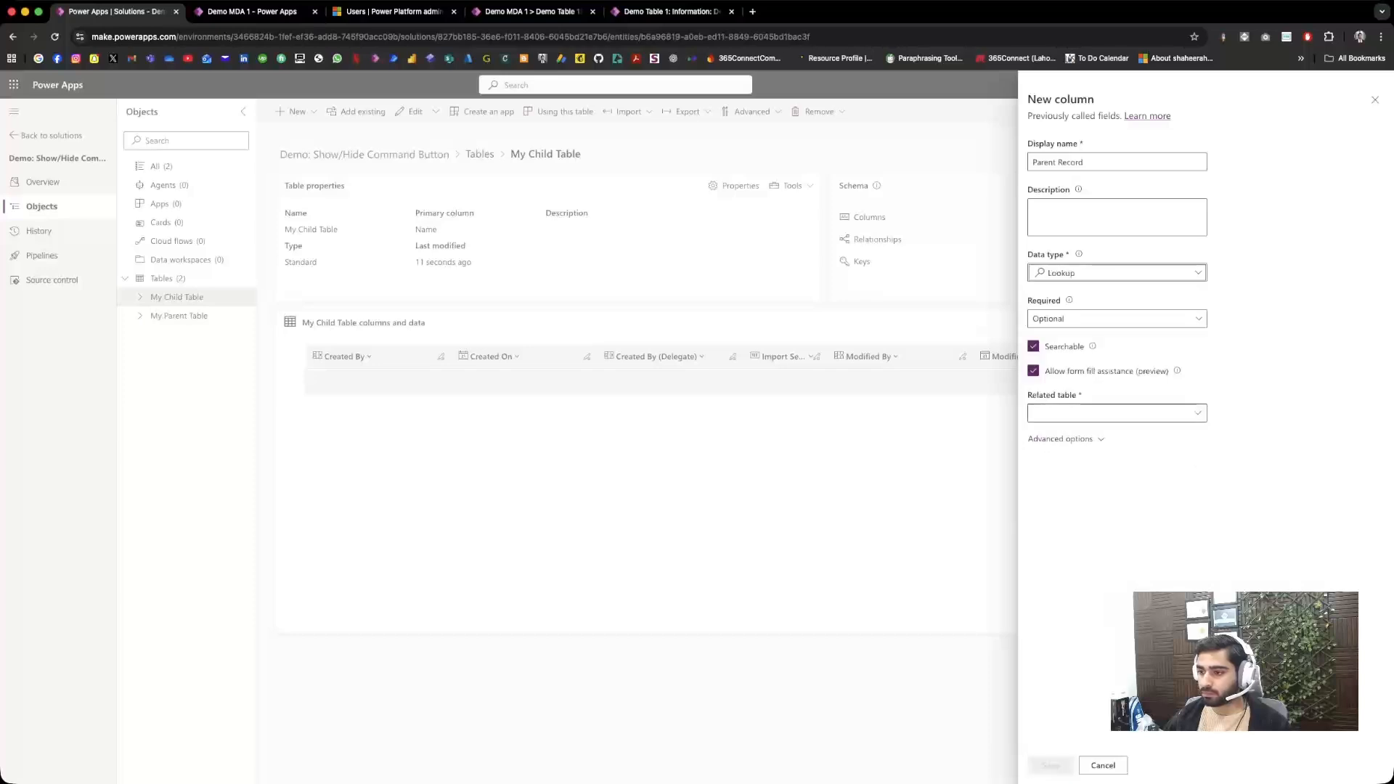
Step: Relate the lookup column to My Parent Table, set its schema name to ParentRecordId, and save it
left_click(1116, 413)
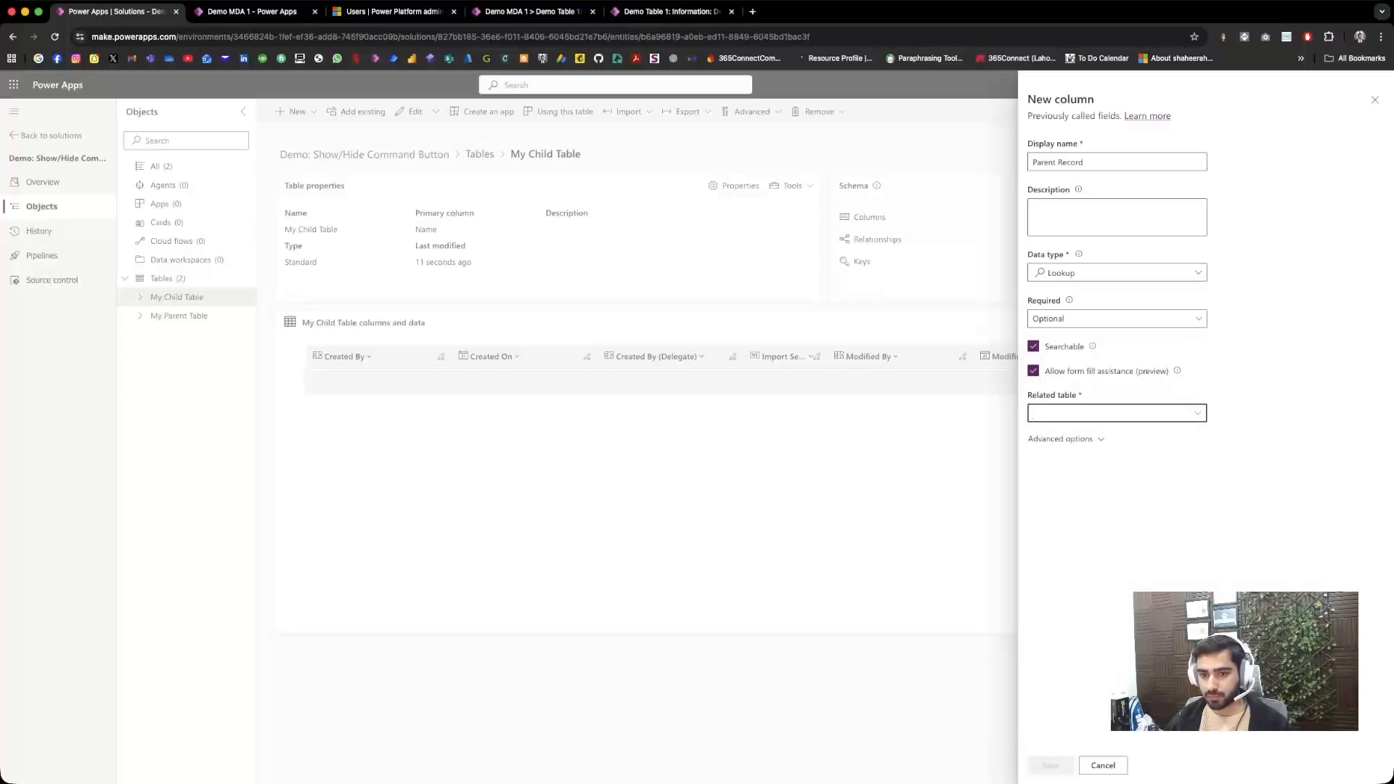
type("my pa")
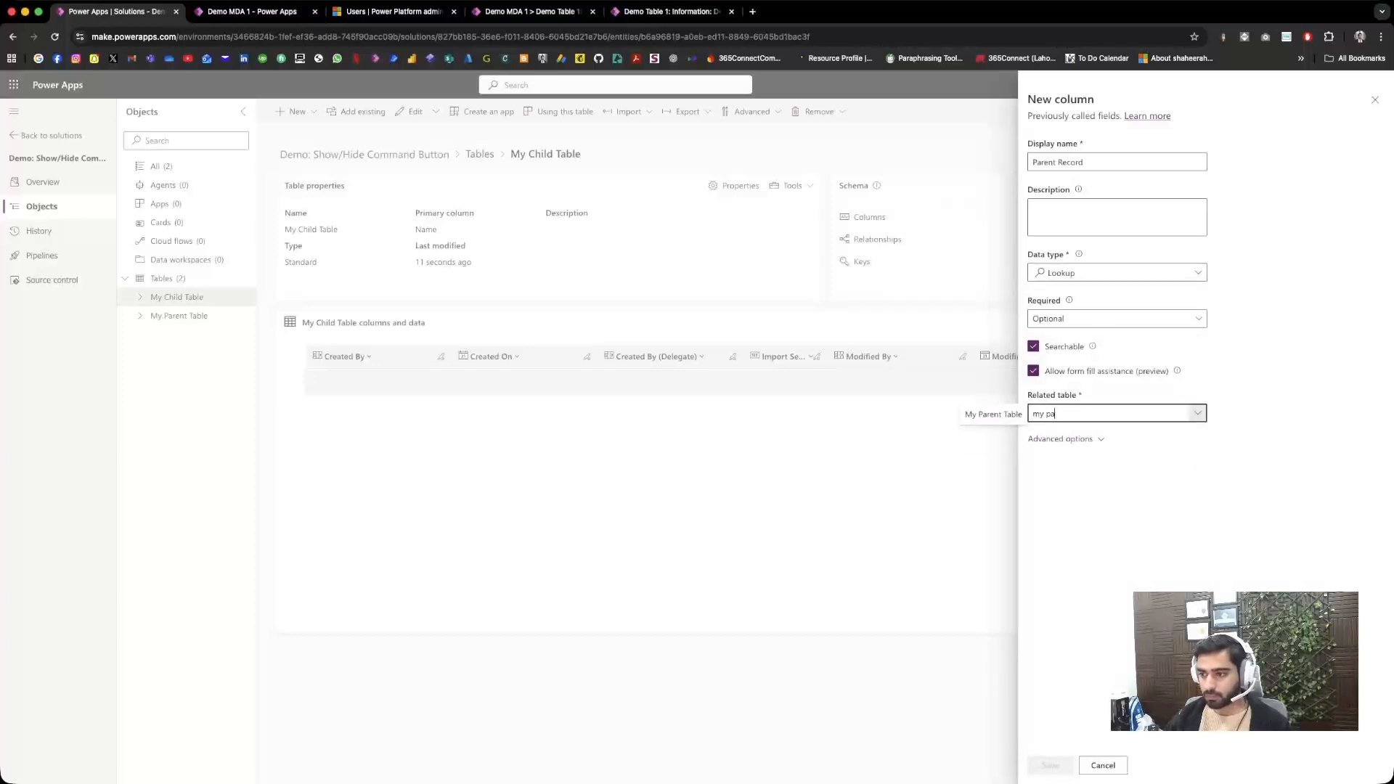
left_click(993, 415)
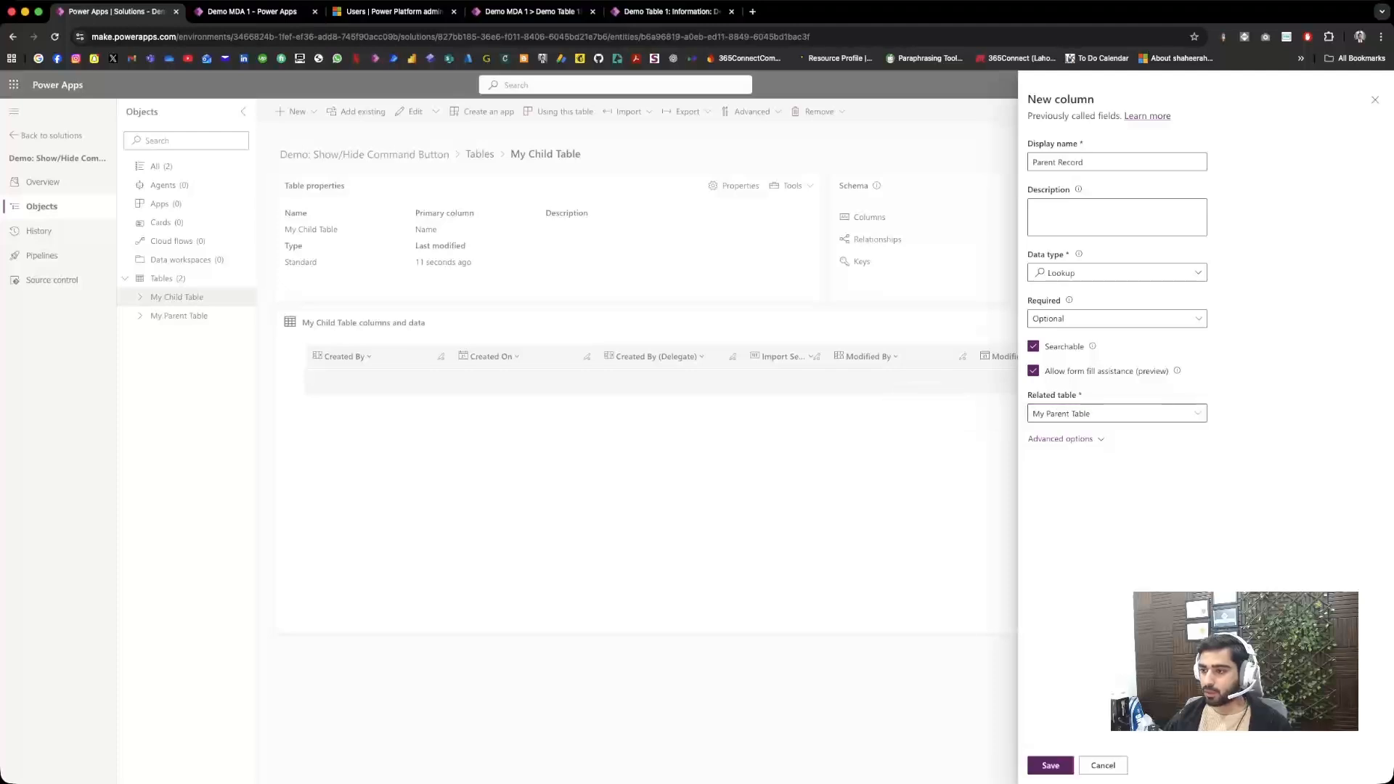
left_click(1066, 440)
left_click(1129, 488)
type("Id")
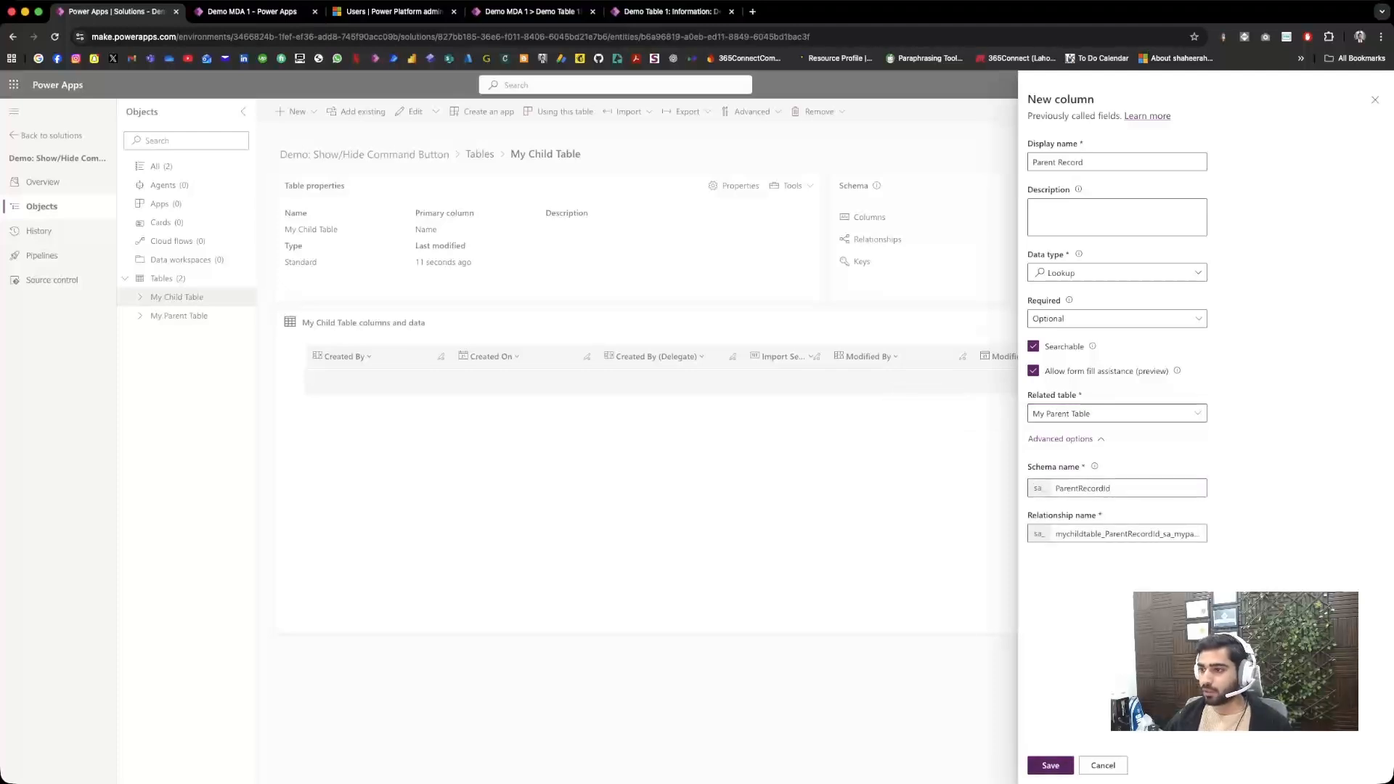
left_click(1050, 765)
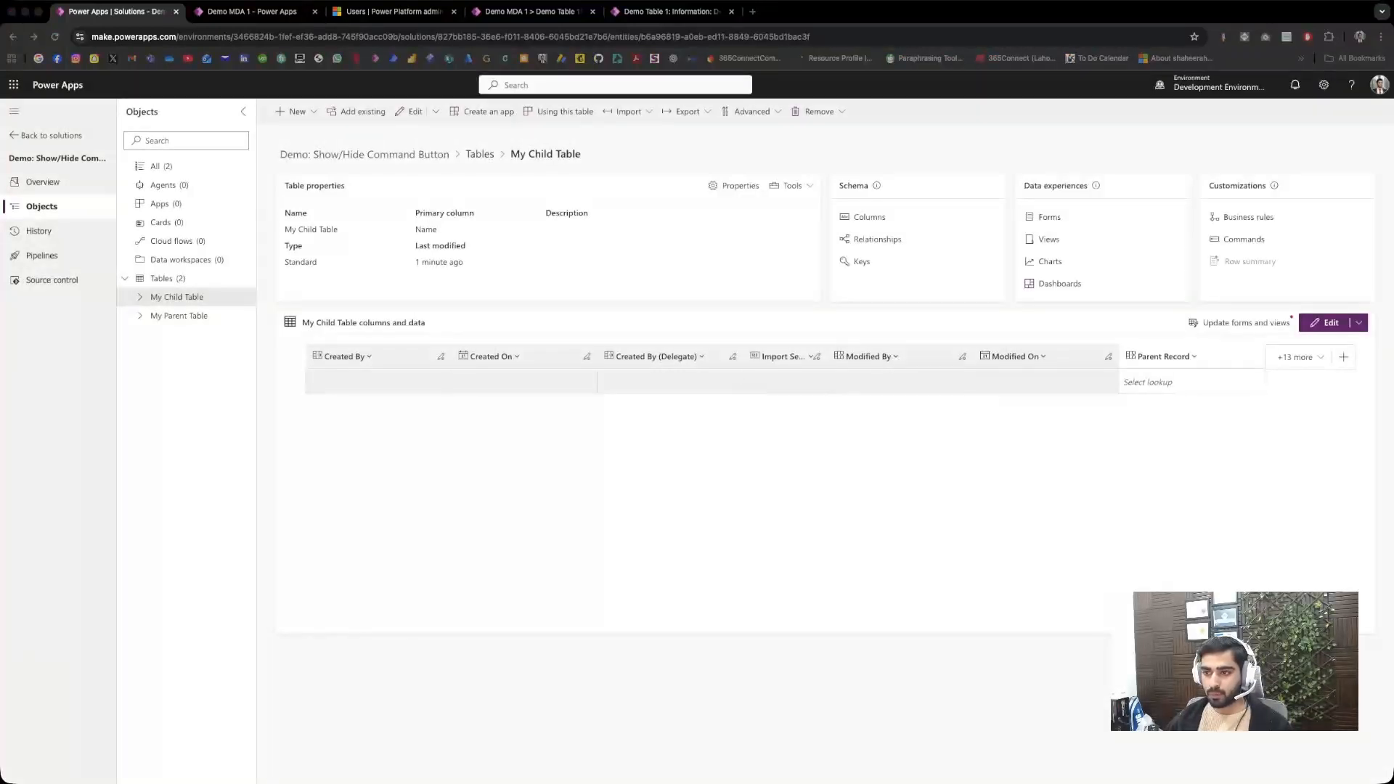
Step: Open My Child Table's main Information form for editing in a new tab and close the unneeded Demo MDA 1 and other old tabs
left_click(140, 297)
left_click(192, 371)
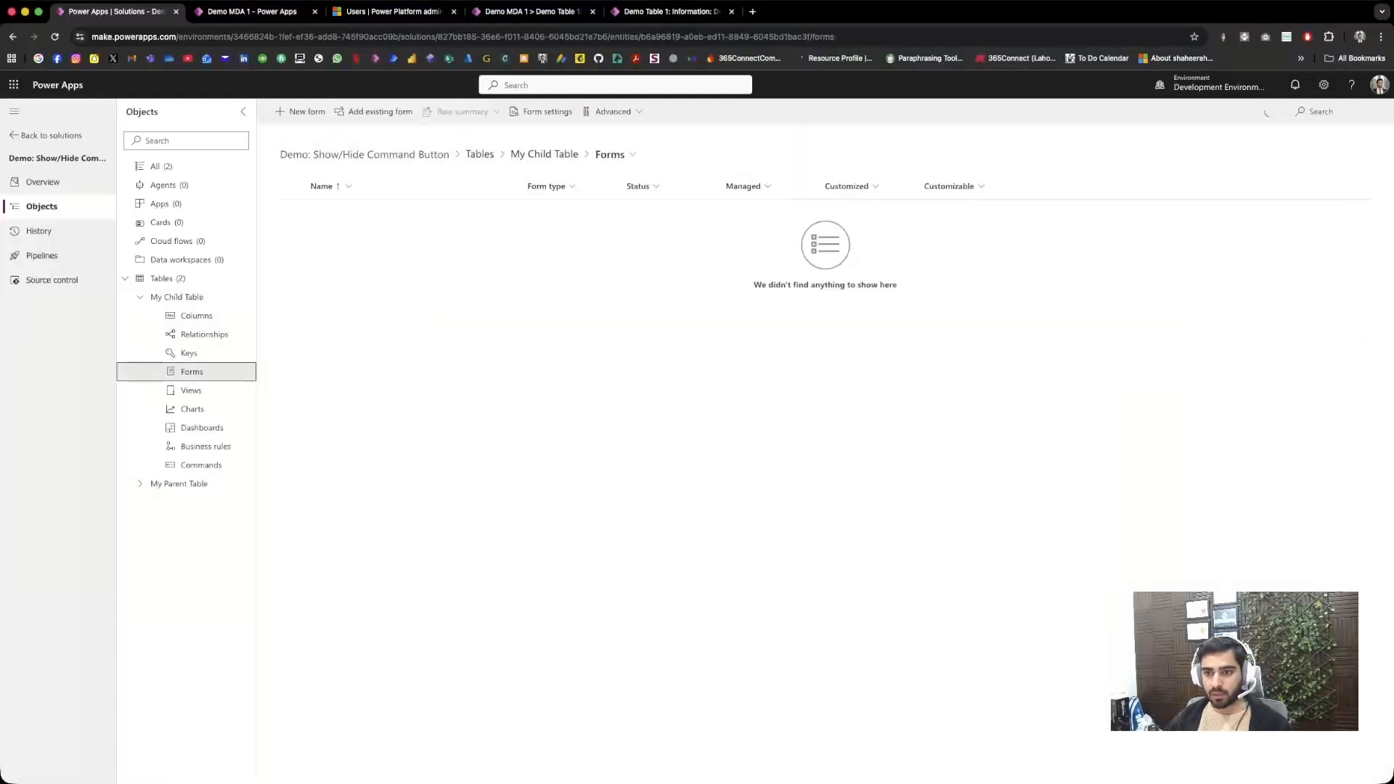
left_click(506, 236)
mouse_move(593, 259)
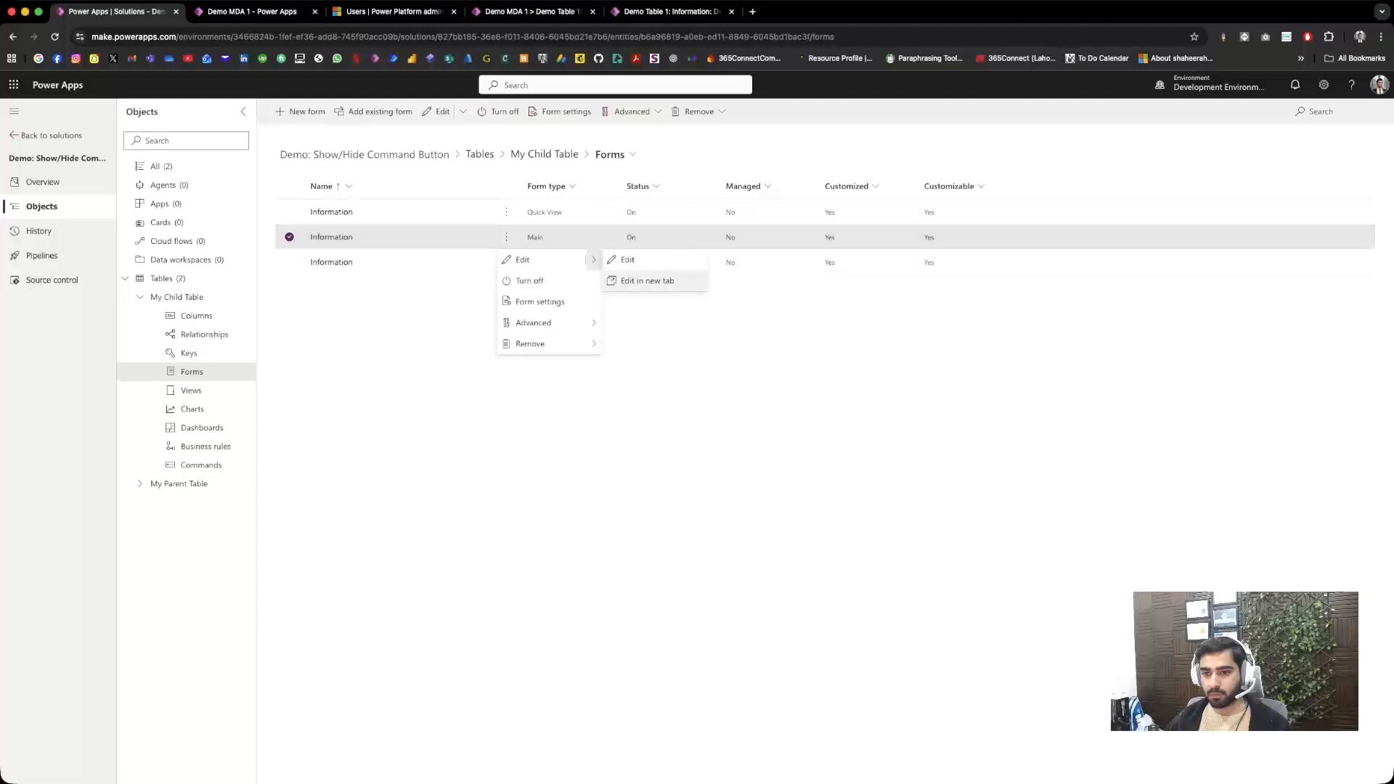
left_click(647, 280)
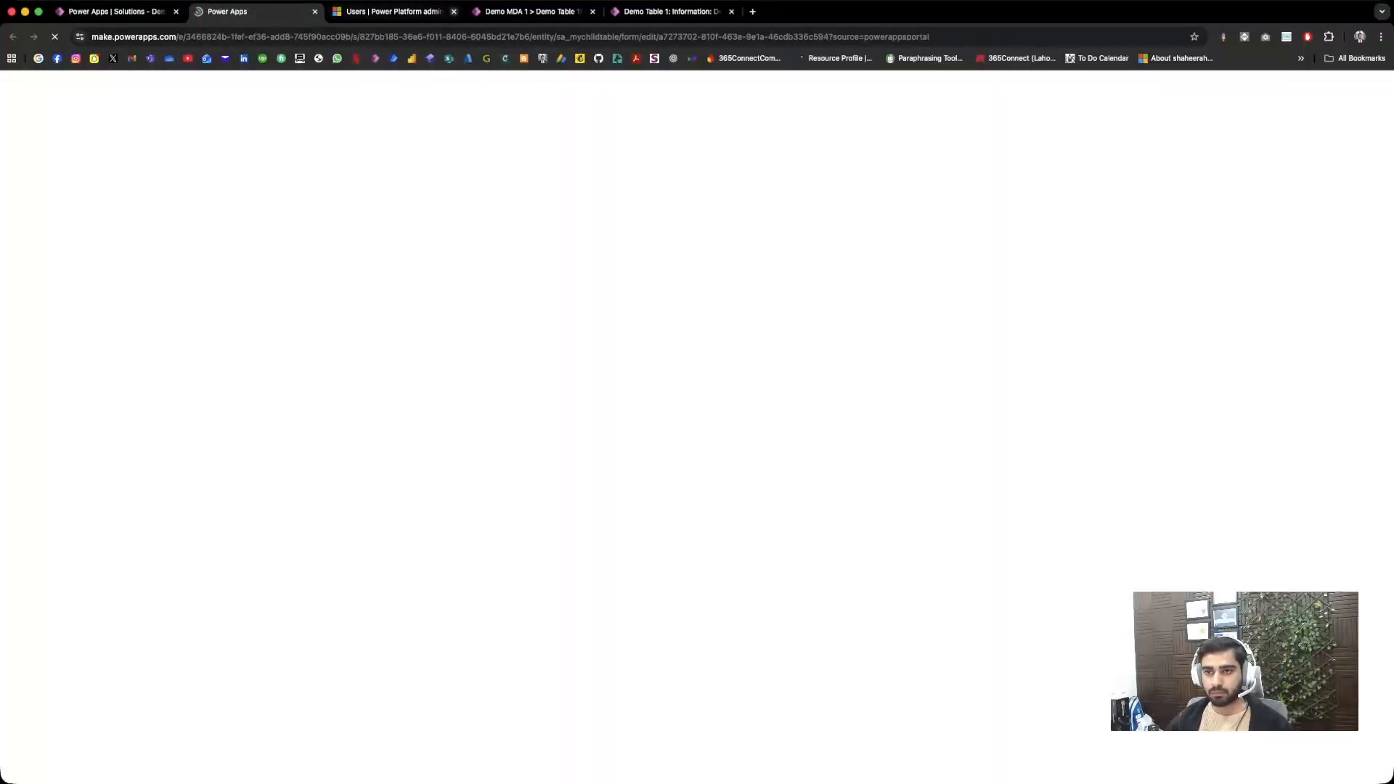
left_click(454, 11)
left_click(454, 12)
left_click(454, 12)
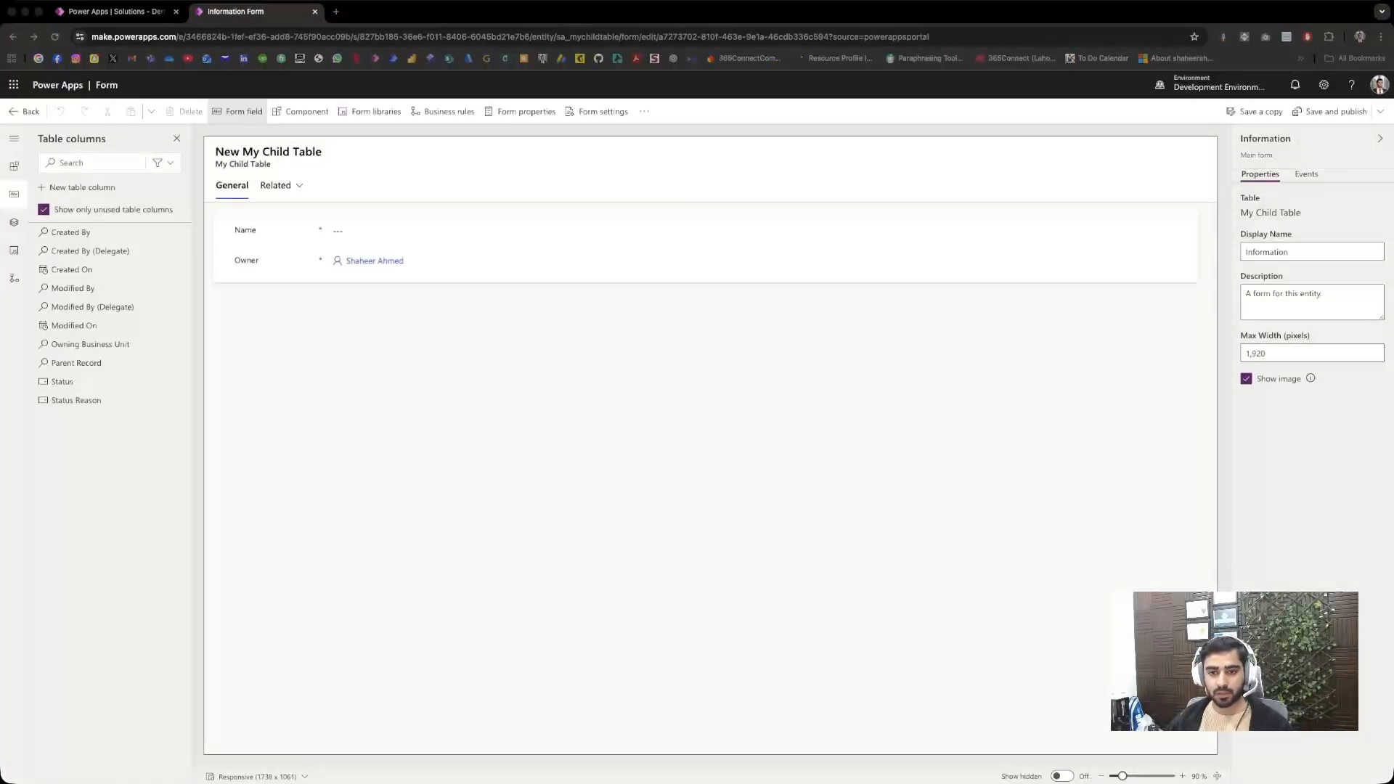
Step: Add the Parent Record column below Name on the My Child Table form, then save and publish the form
left_click(465, 231)
left_click(77, 363)
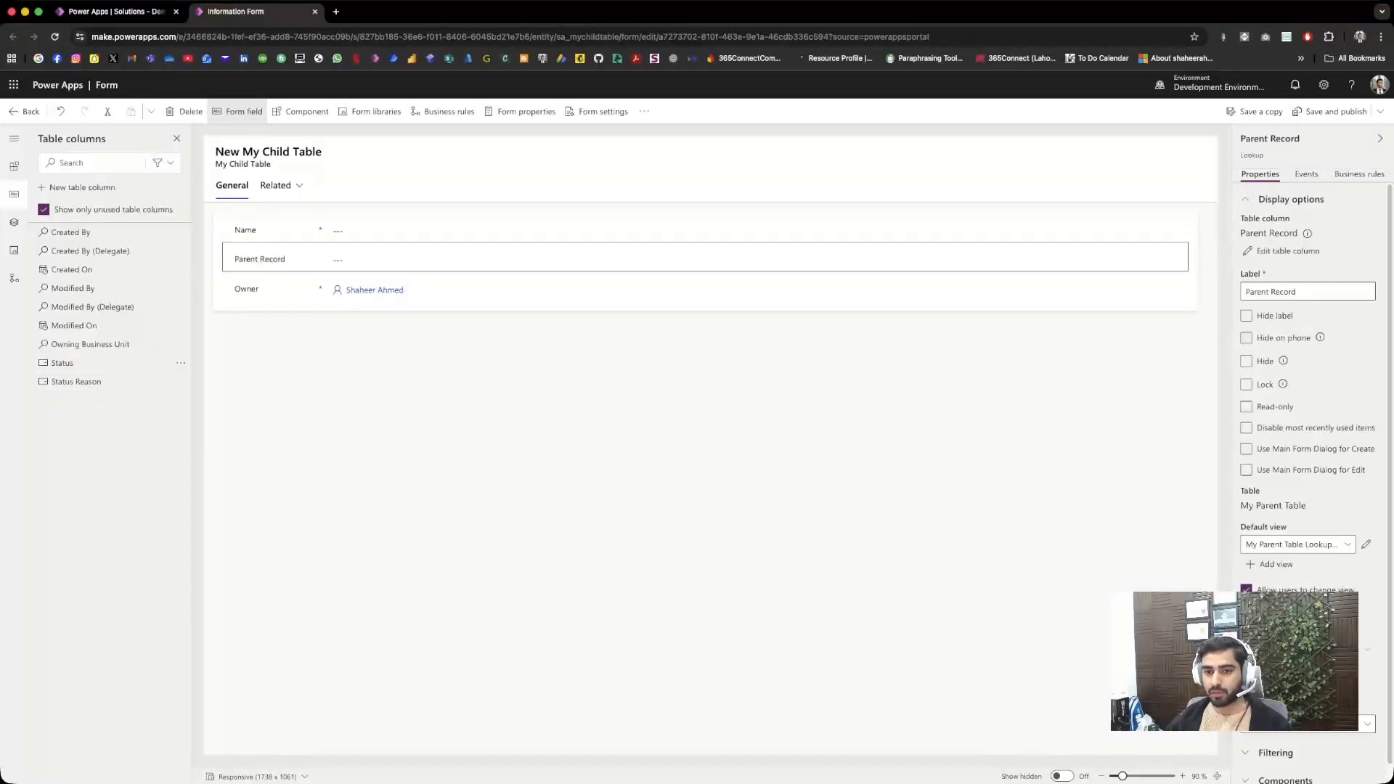
left_click(1330, 111)
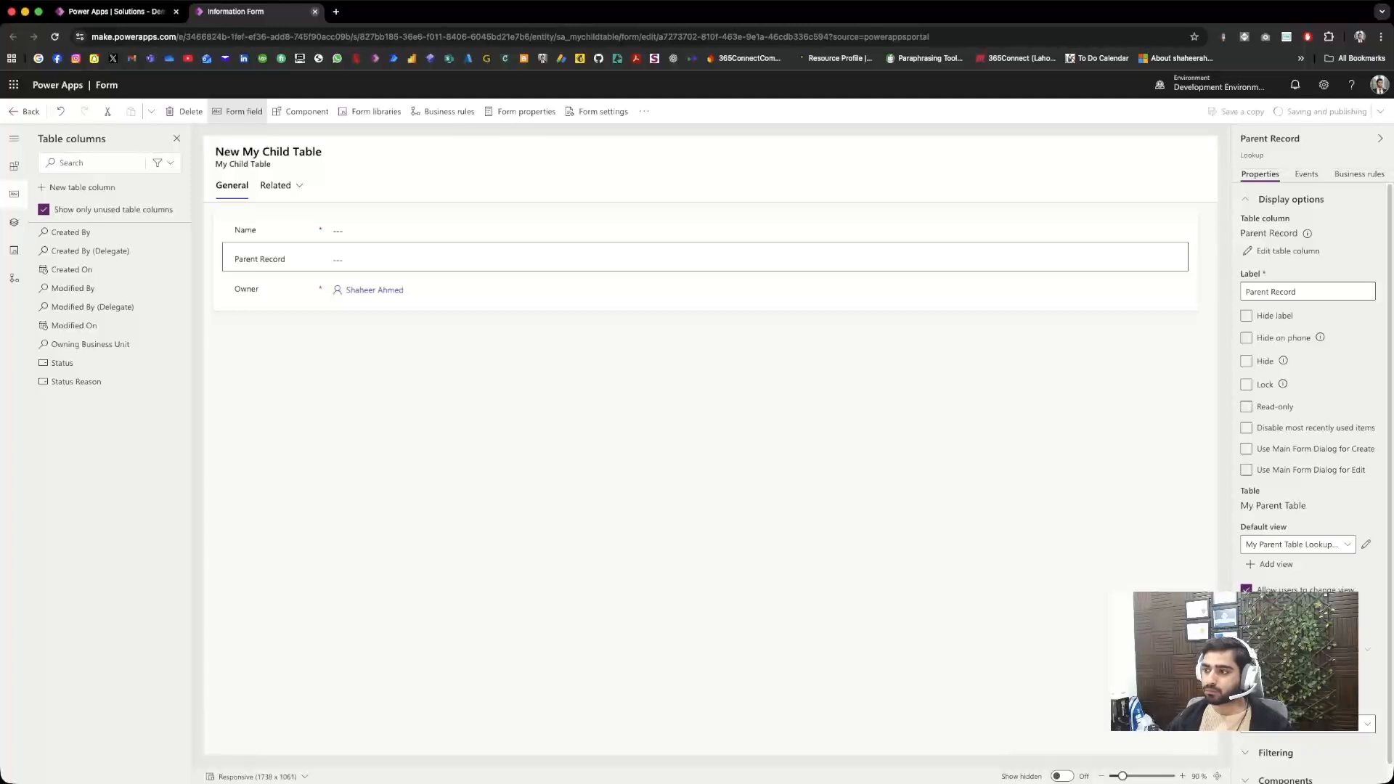
Step: Close the child form editor, finish the form editing session, and start a new model-driven app in the solution
left_click(314, 11)
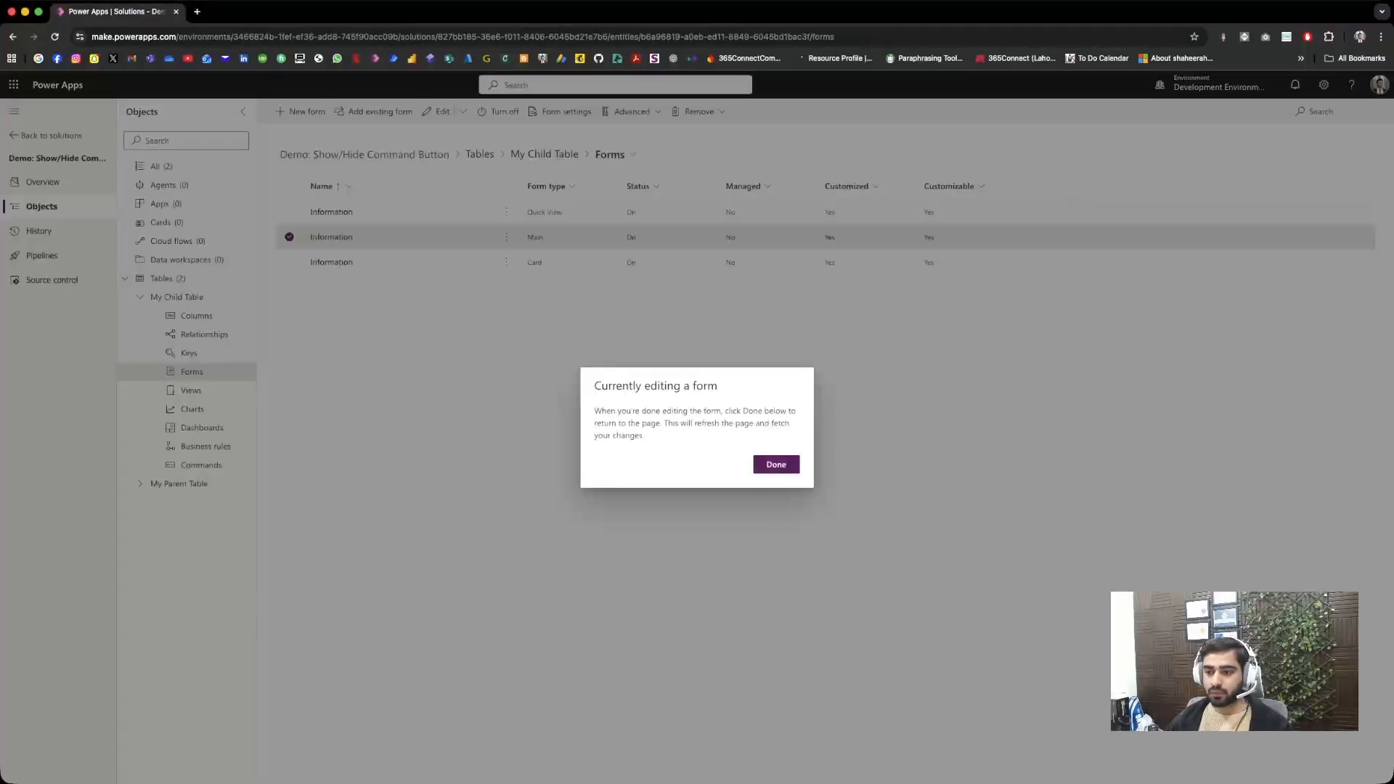
left_click(776, 464)
left_click(166, 204)
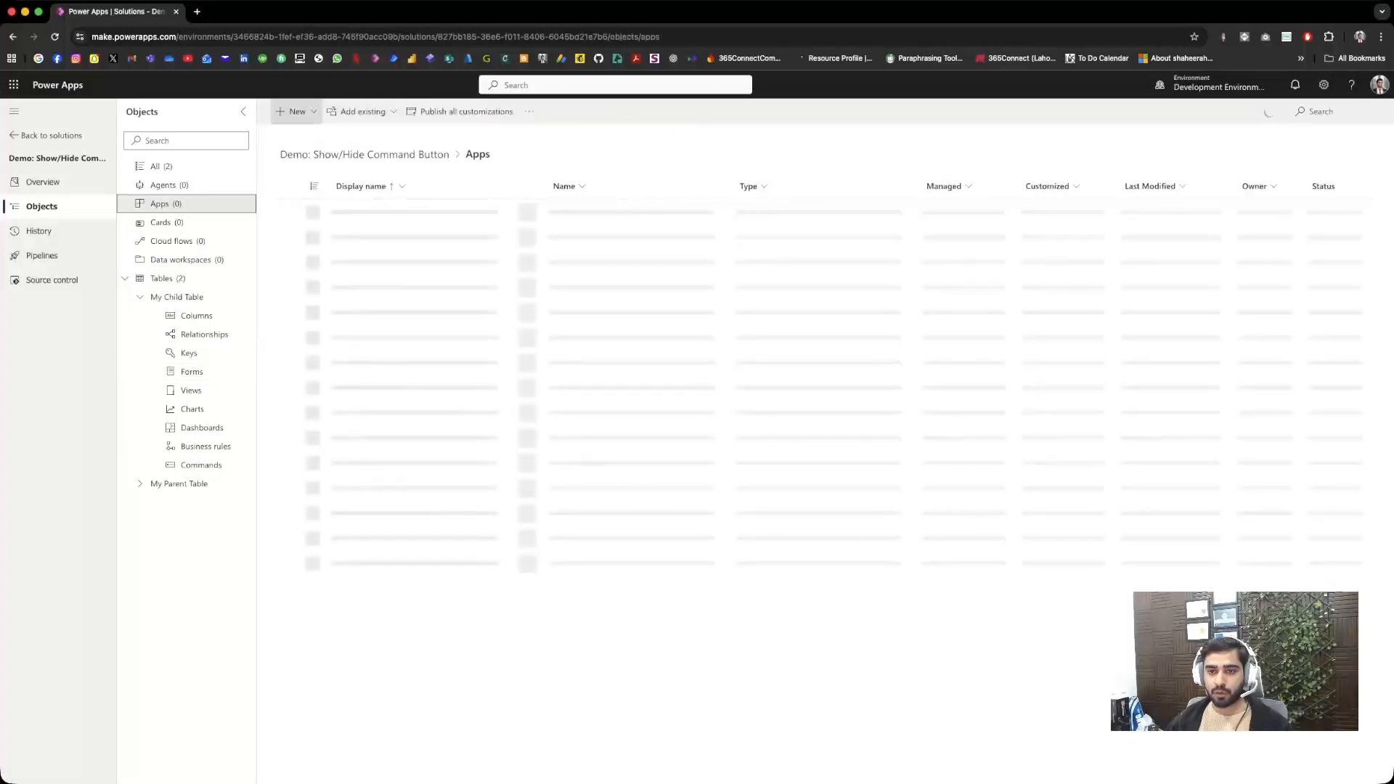
left_click(294, 111)
mouse_move(312, 155)
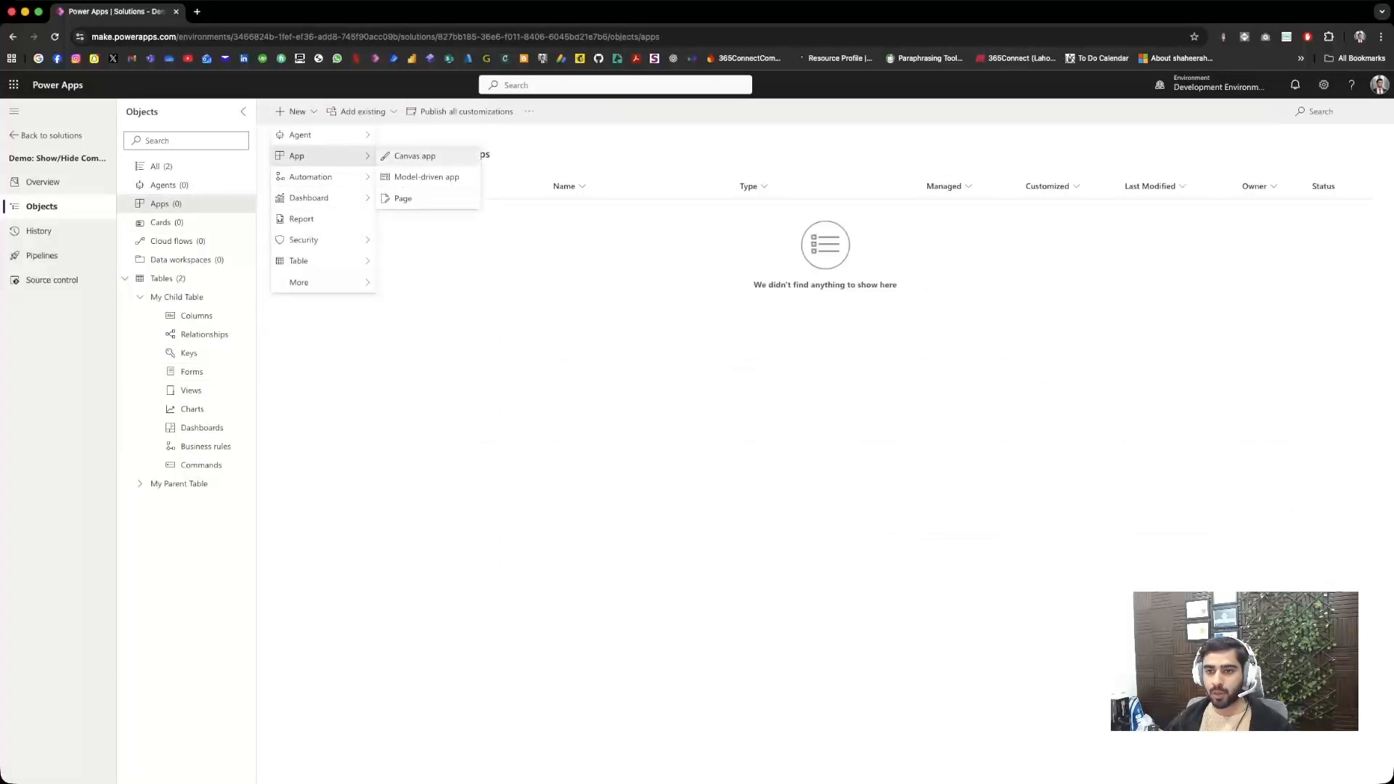
left_click(457, 177)
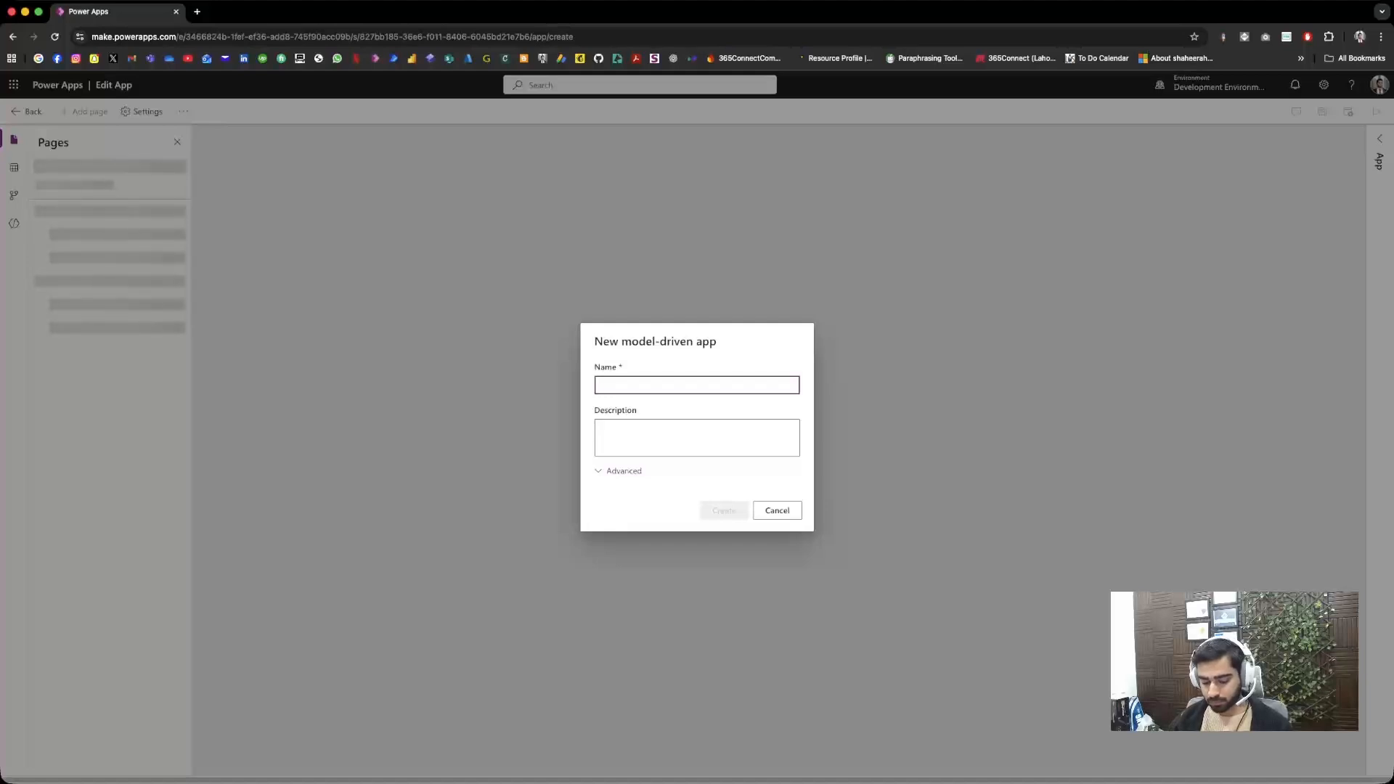
Step: Name the model-driven app "Command Demo: Show/Hide" and create it
type("C")
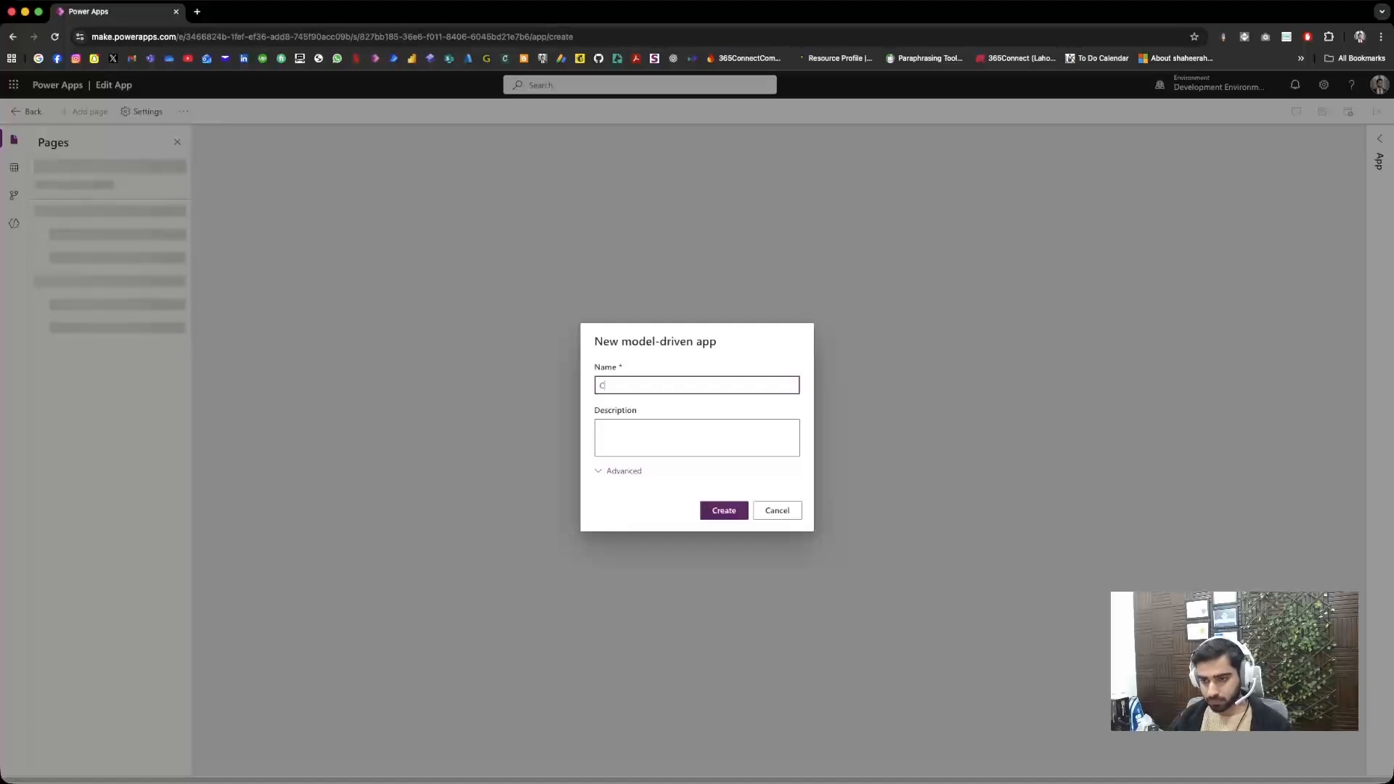
type("ommand Demo")
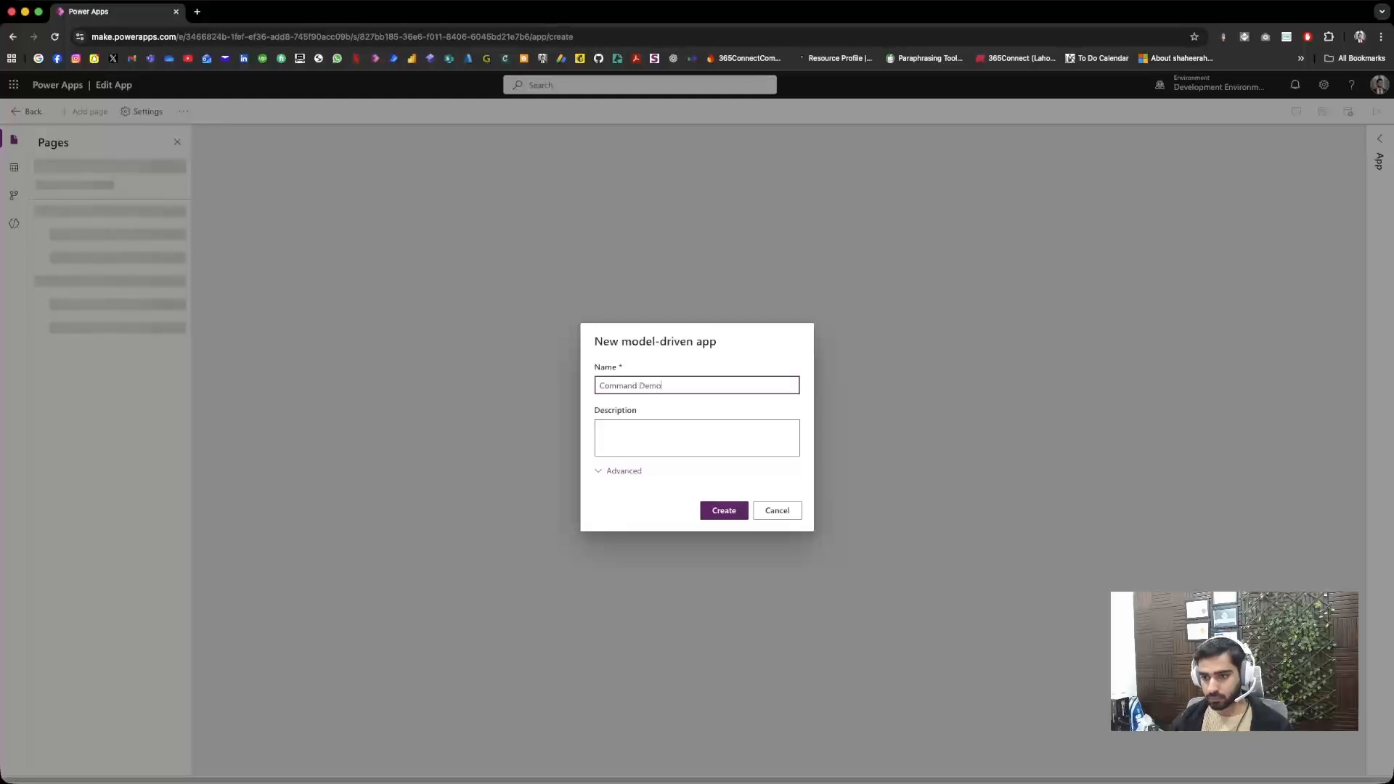
type(": Show/Hide")
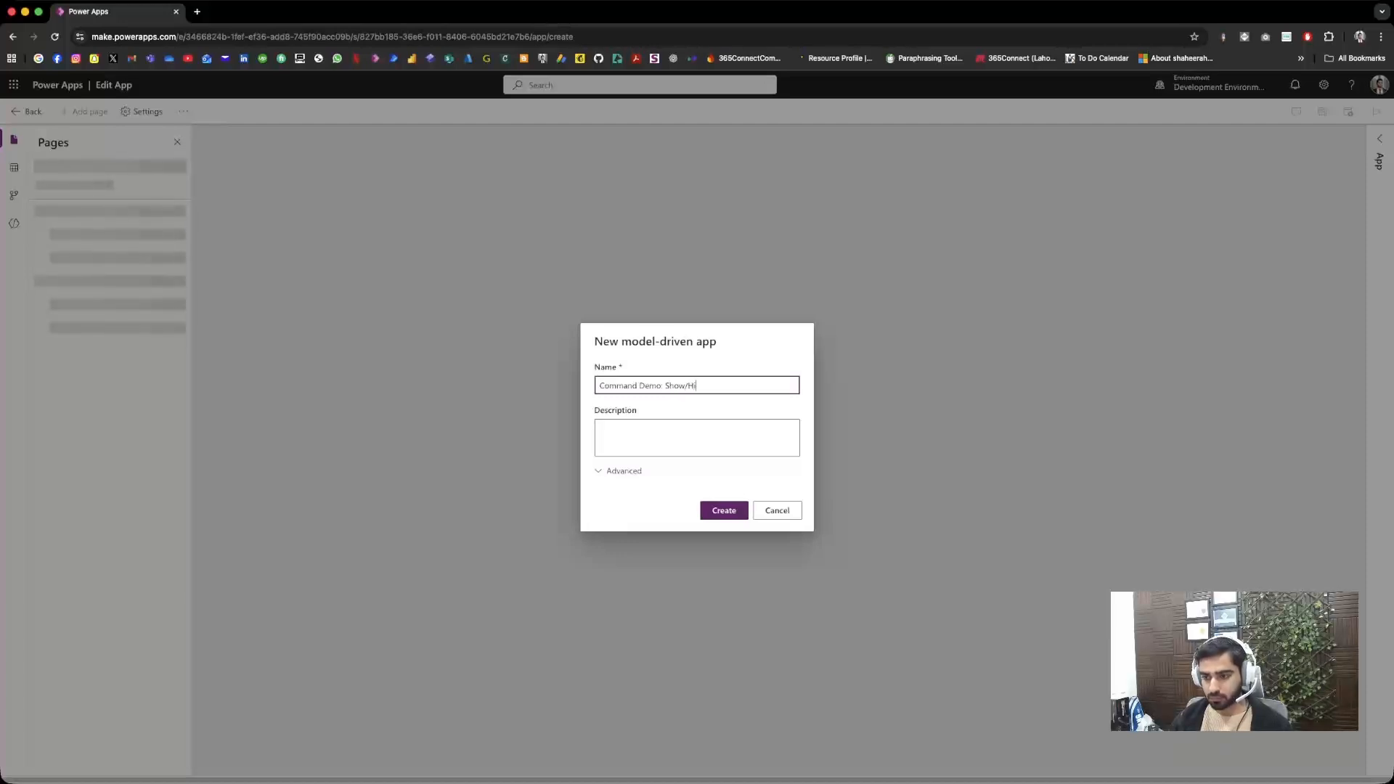
key("Return")
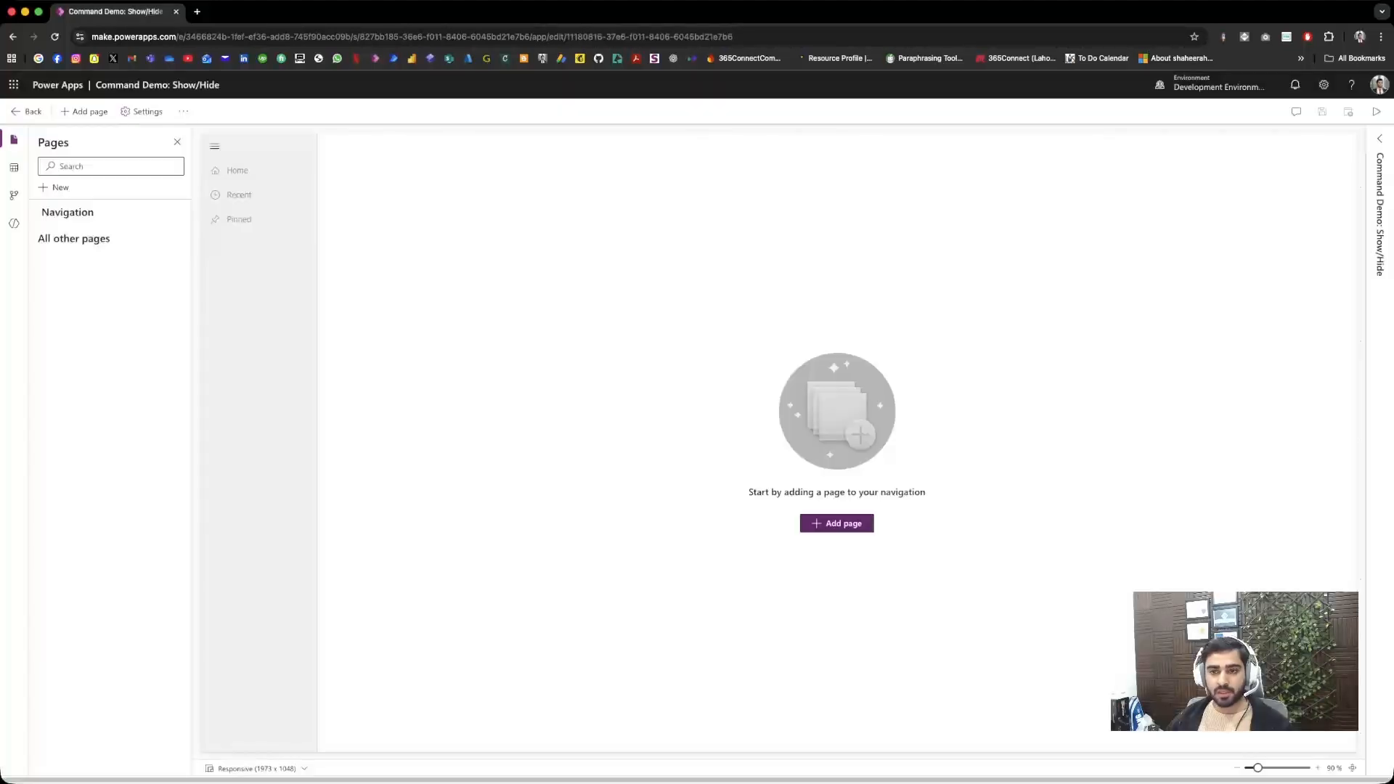
Step: Add My Parent Table and My Child Table to the app as Dataverse table pages, then save and publish the app
left_click(85, 111)
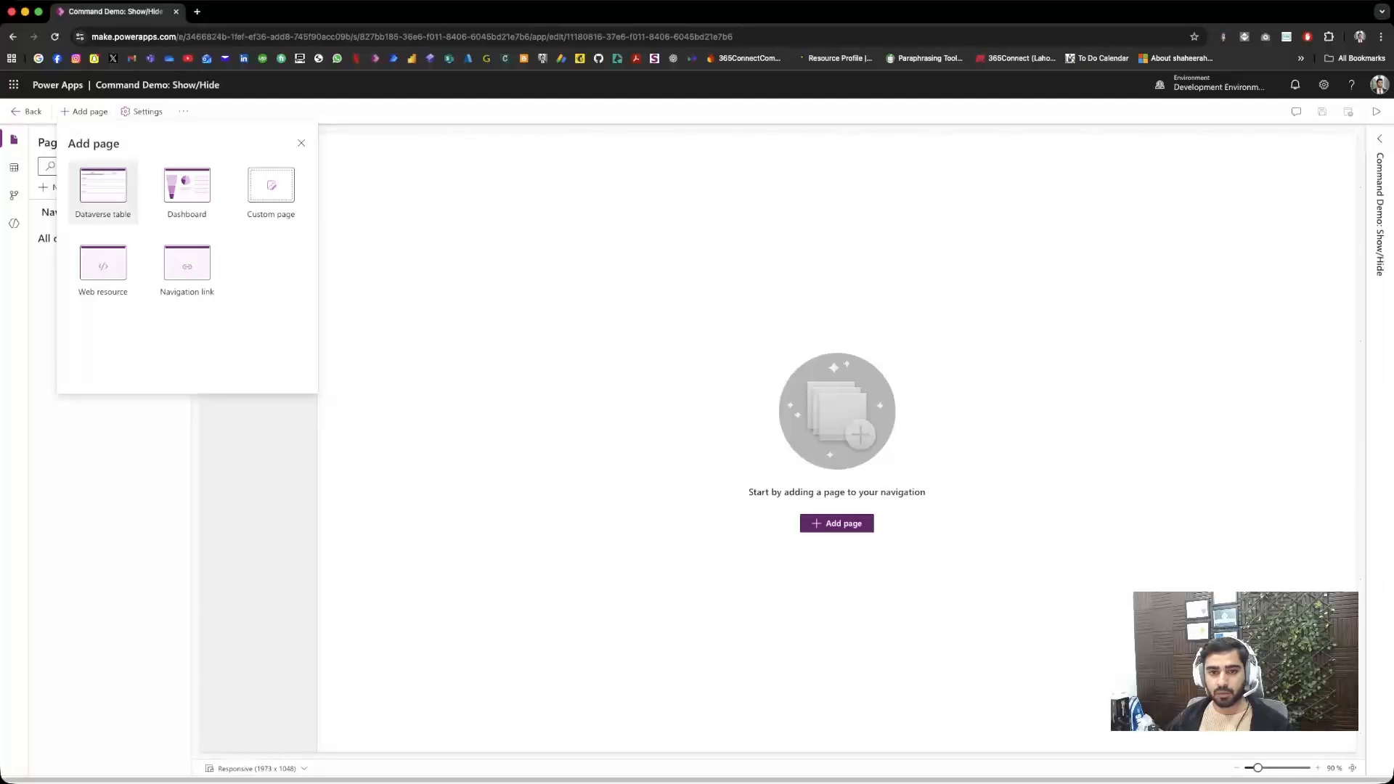
left_click(102, 190)
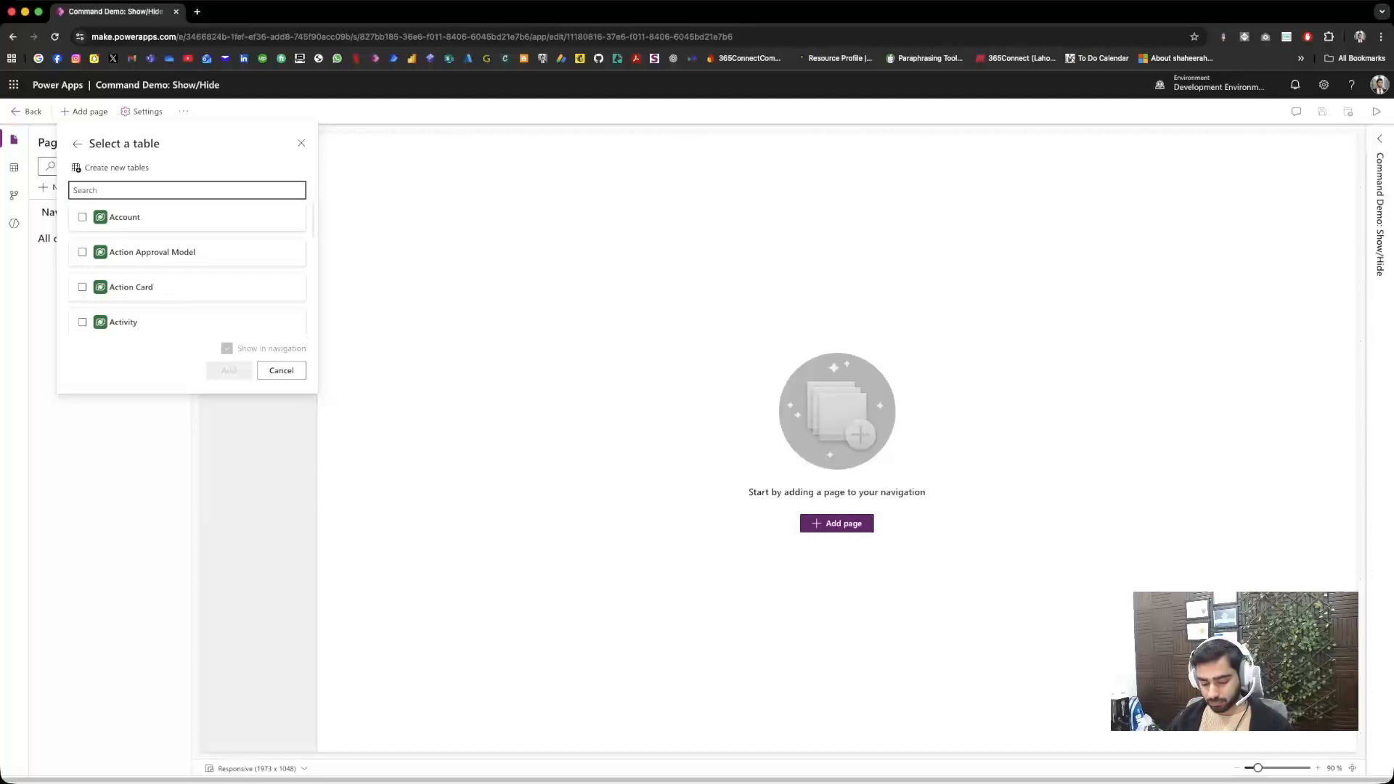
type("tab")
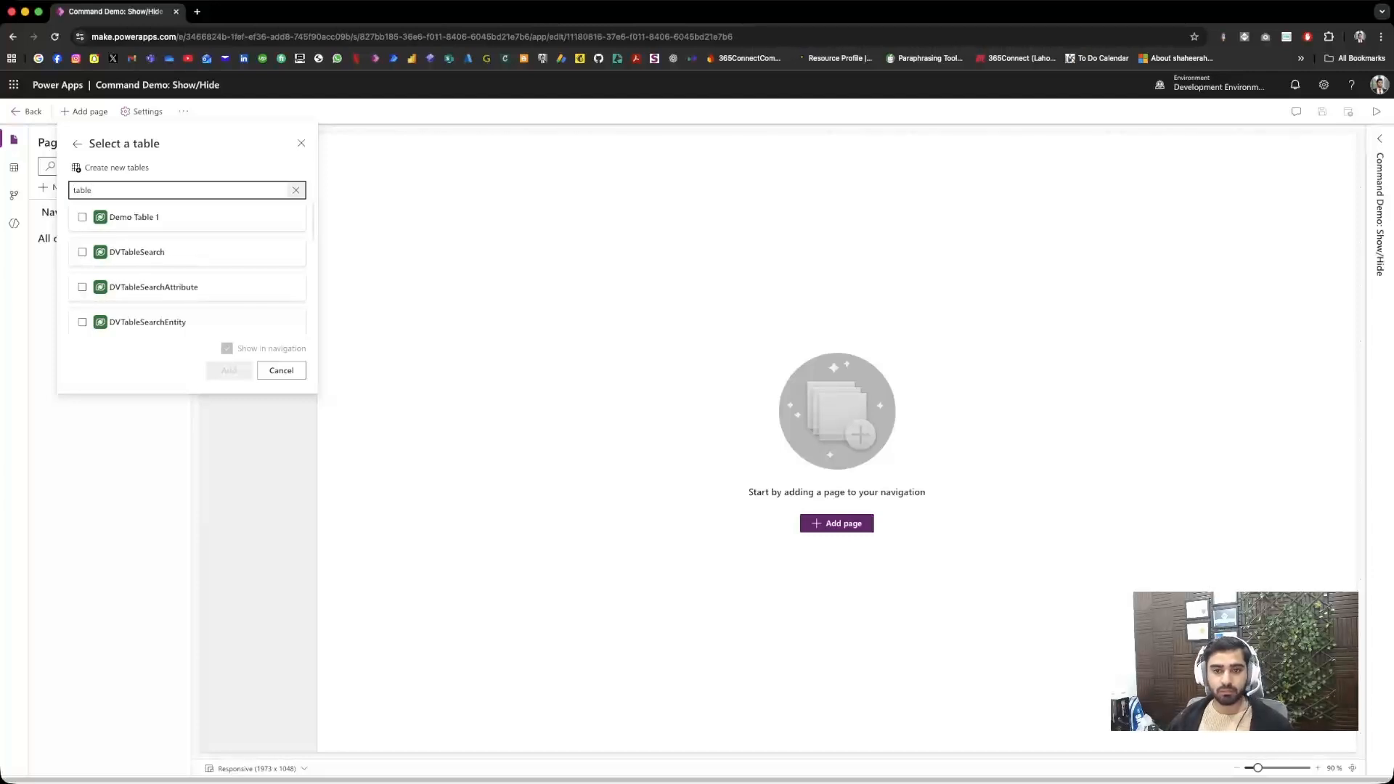
type("le")
key("ctrl+a")
type("parent")
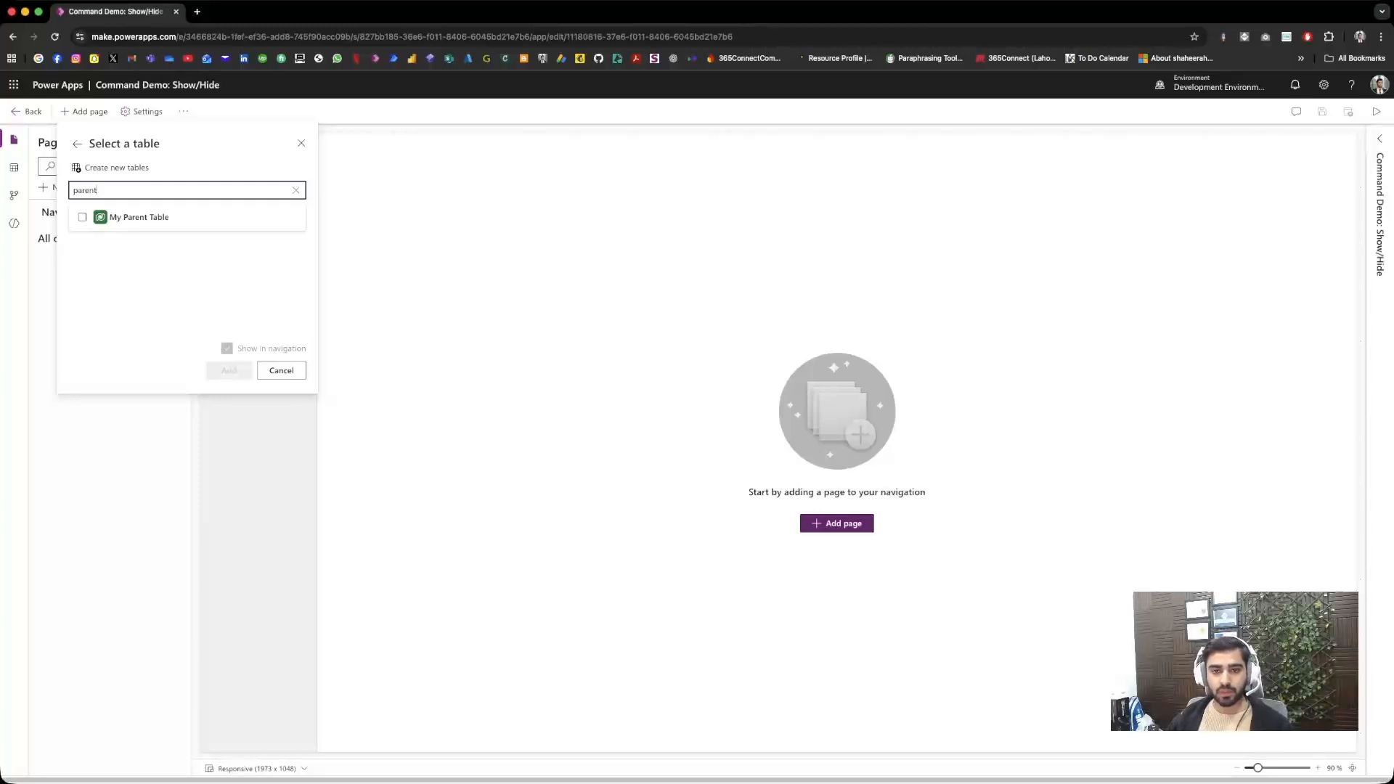
left_click(139, 217)
double_click(86, 190)
type("child")
left_click(137, 217)
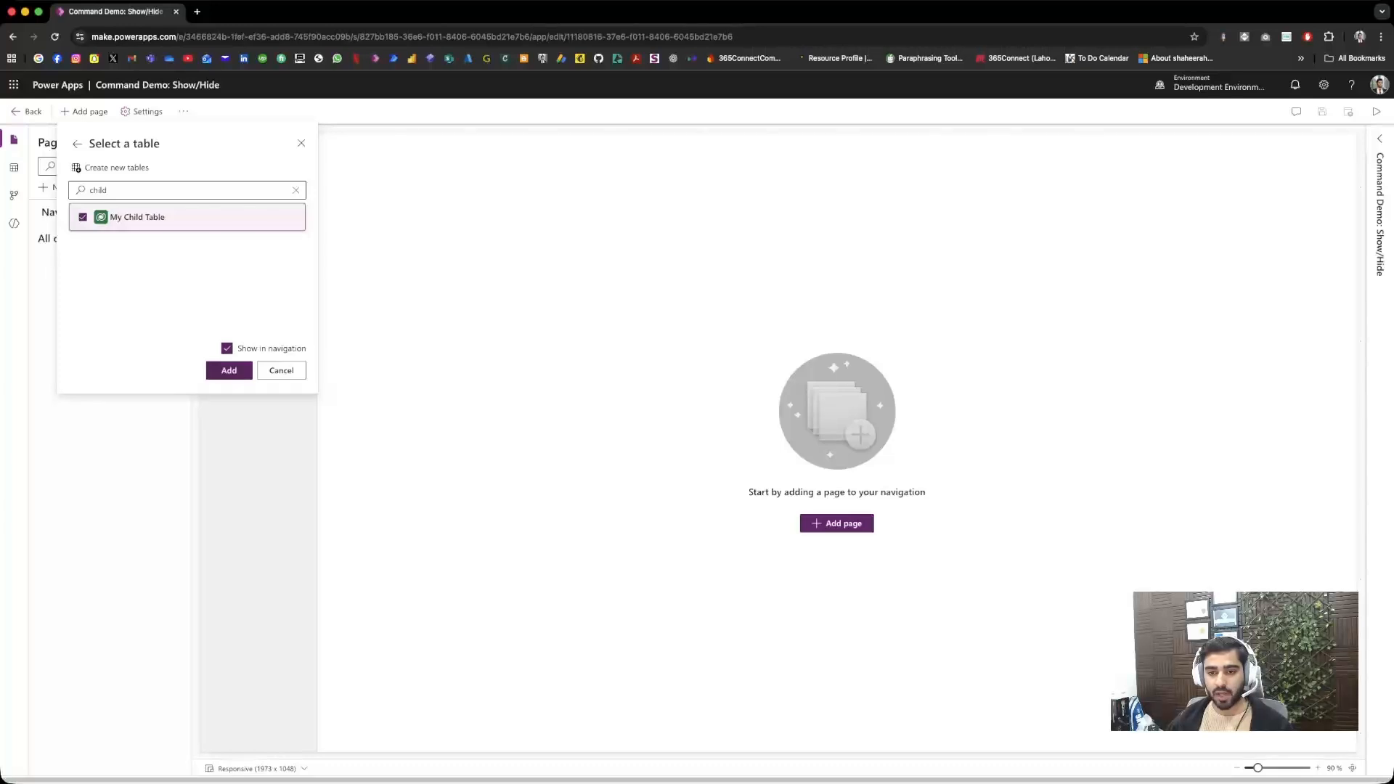
left_click(229, 370)
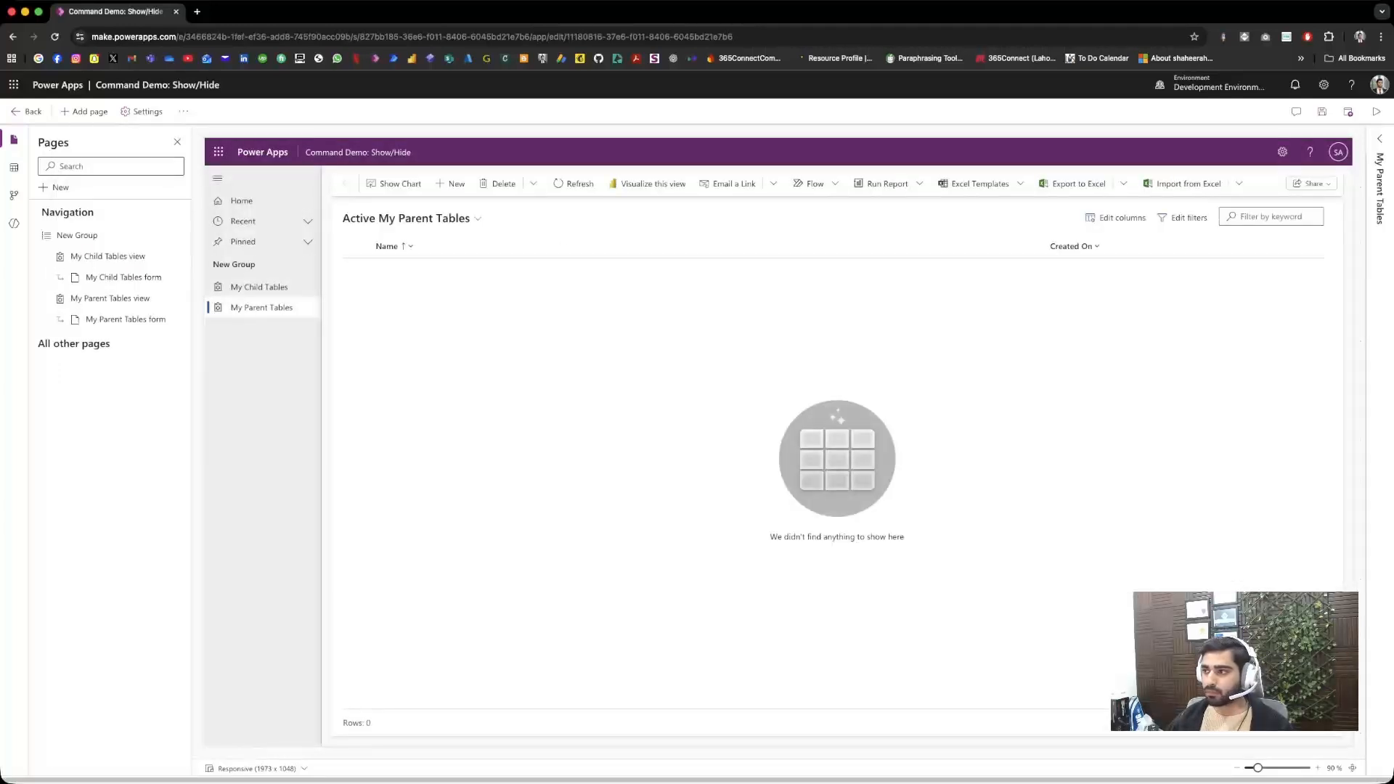
left_click(1320, 111)
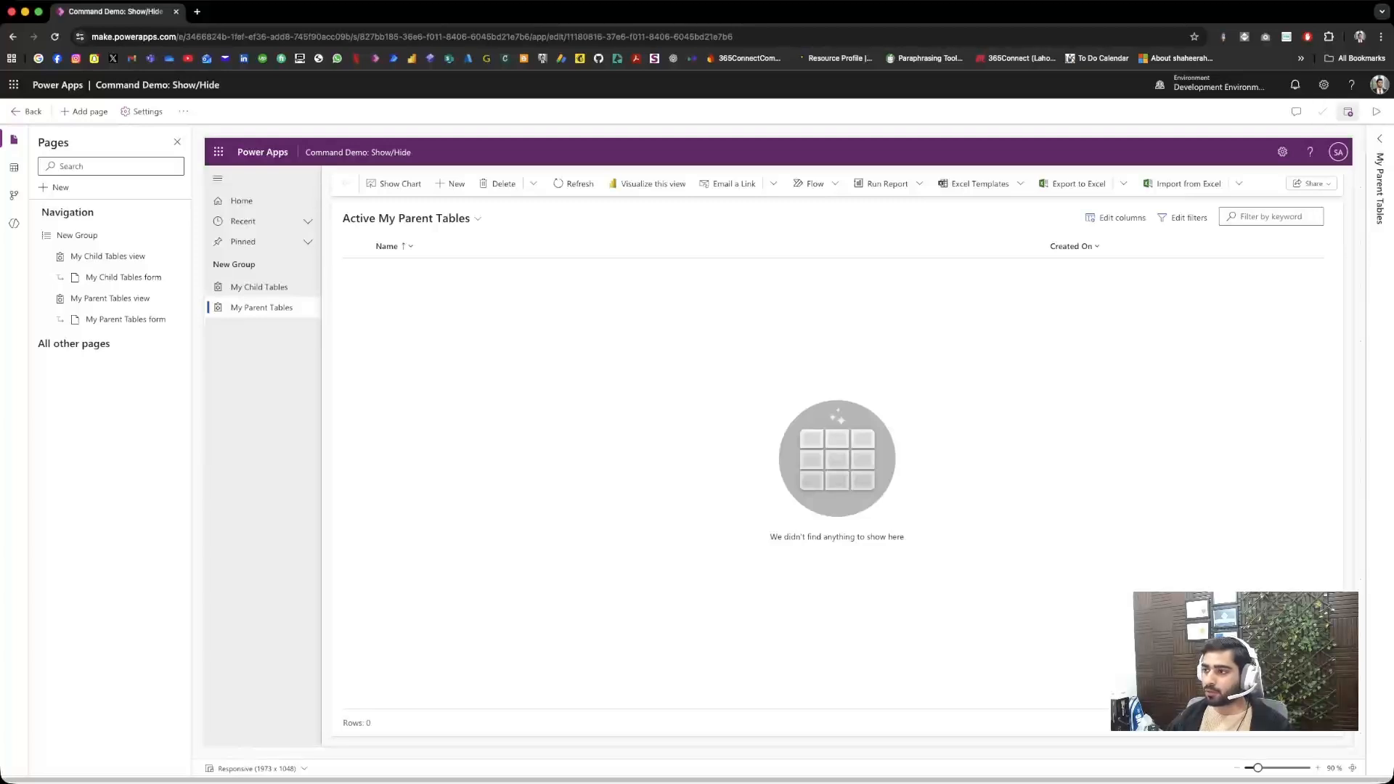
left_click(1348, 111)
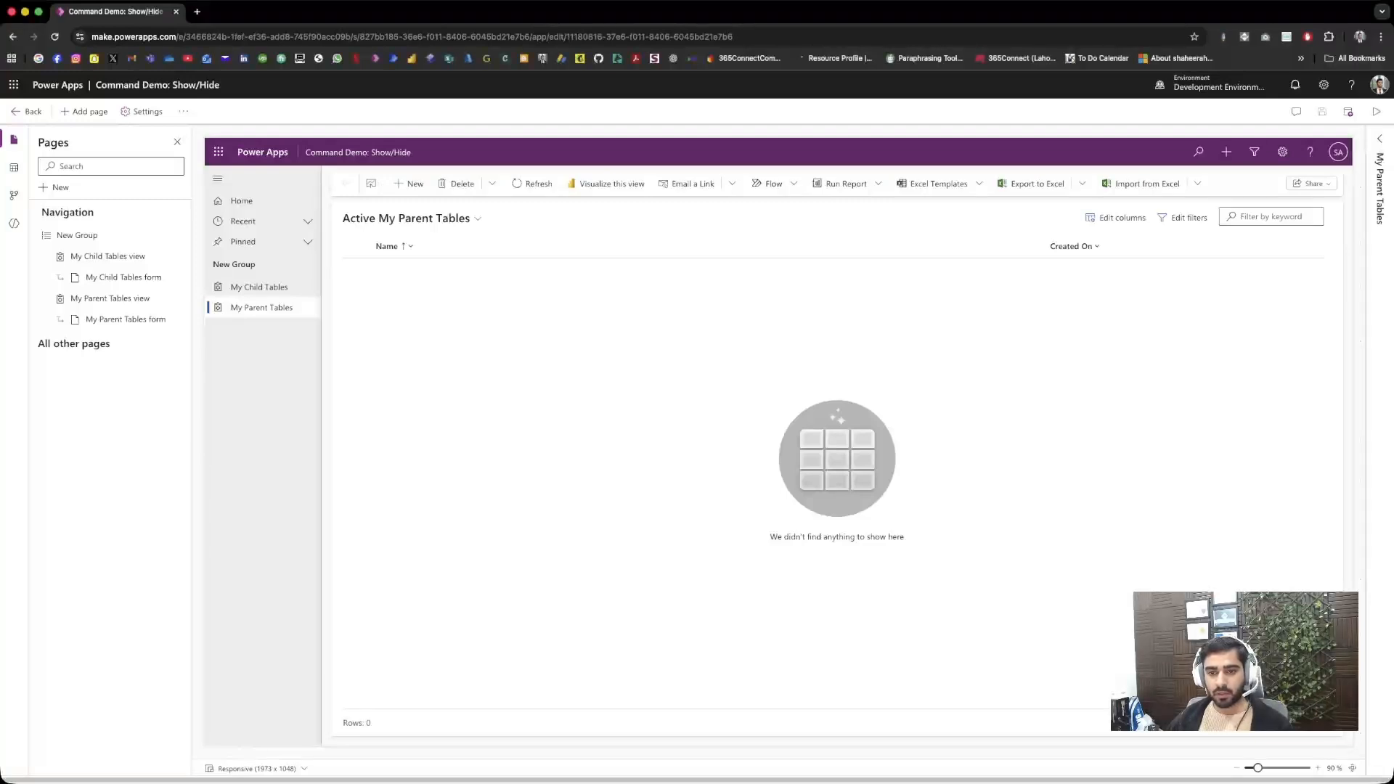
Step: Open the Main form command bar of My Parent Tables for editing in a new tab
mouse_move(131, 298)
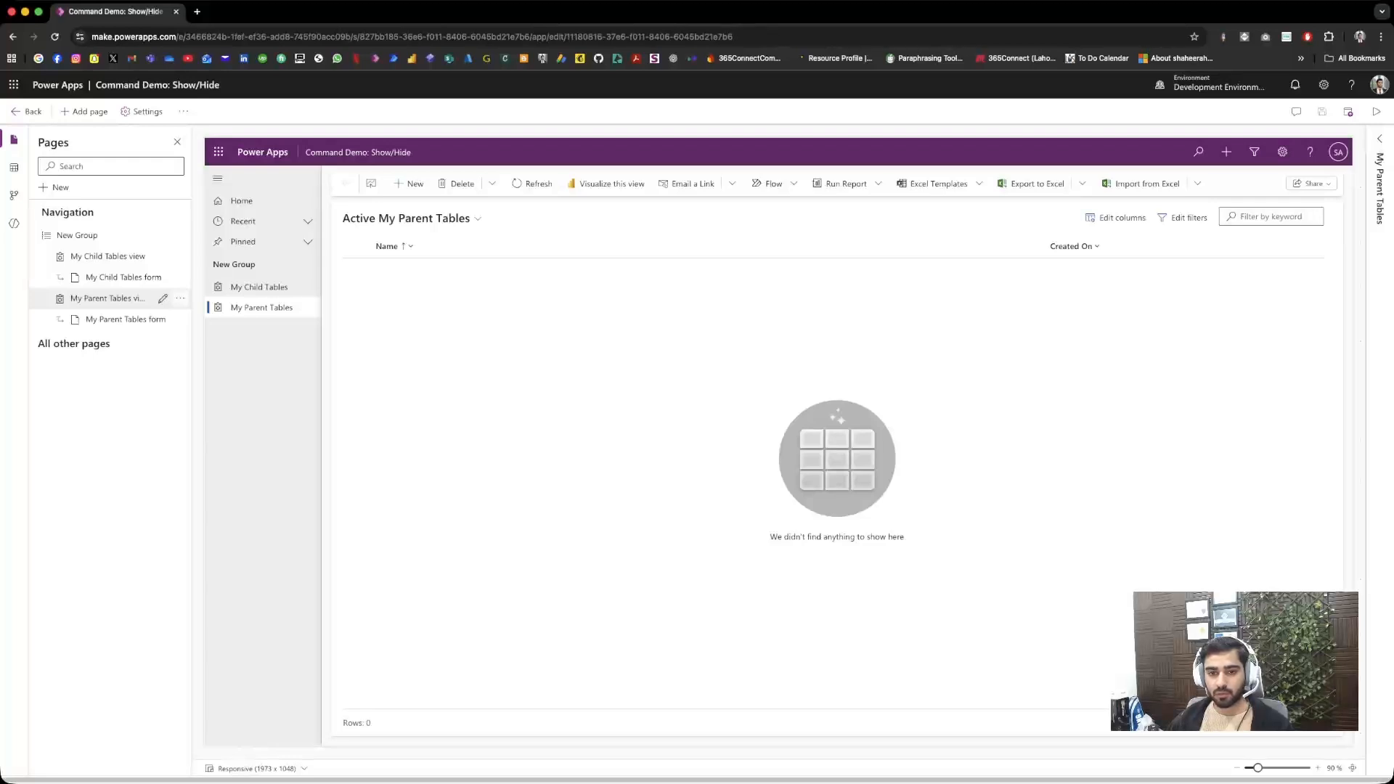
left_click(180, 298)
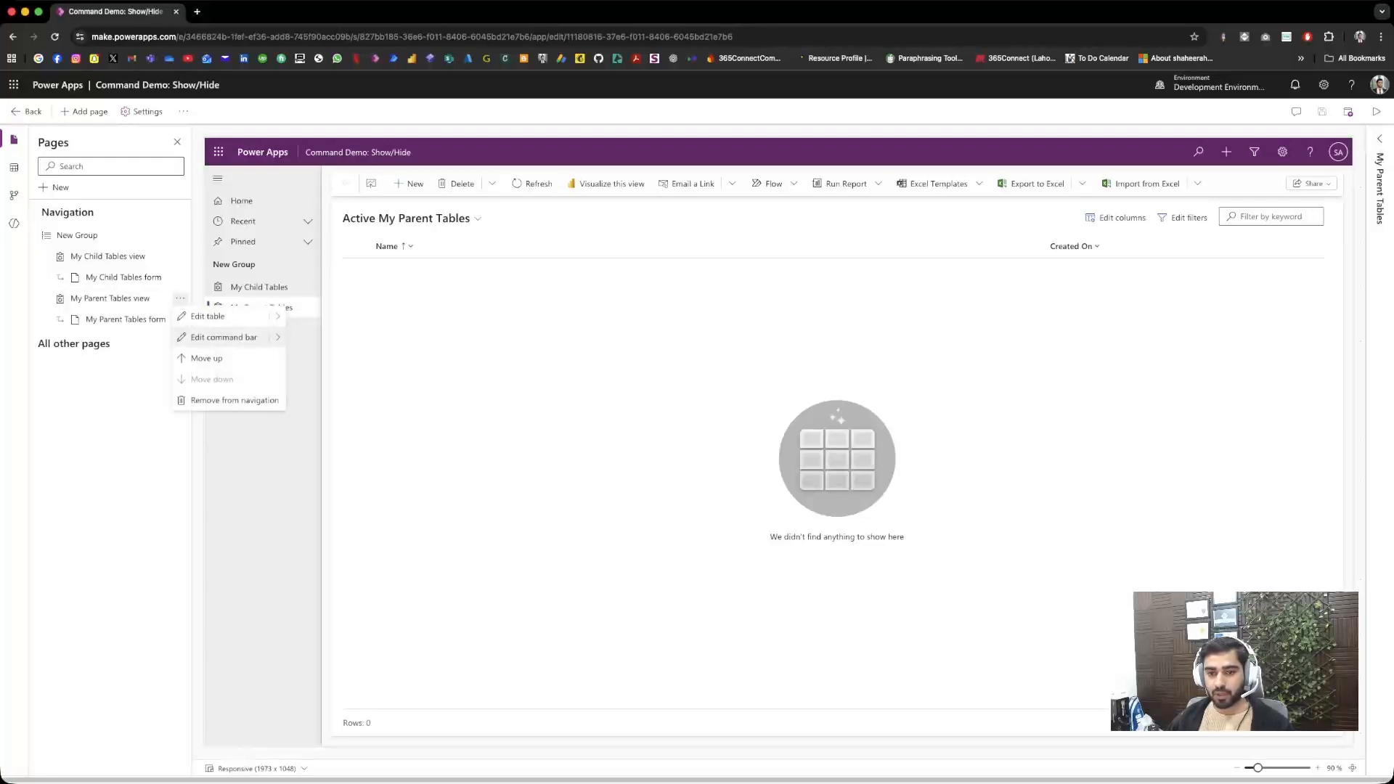
mouse_move(278, 337)
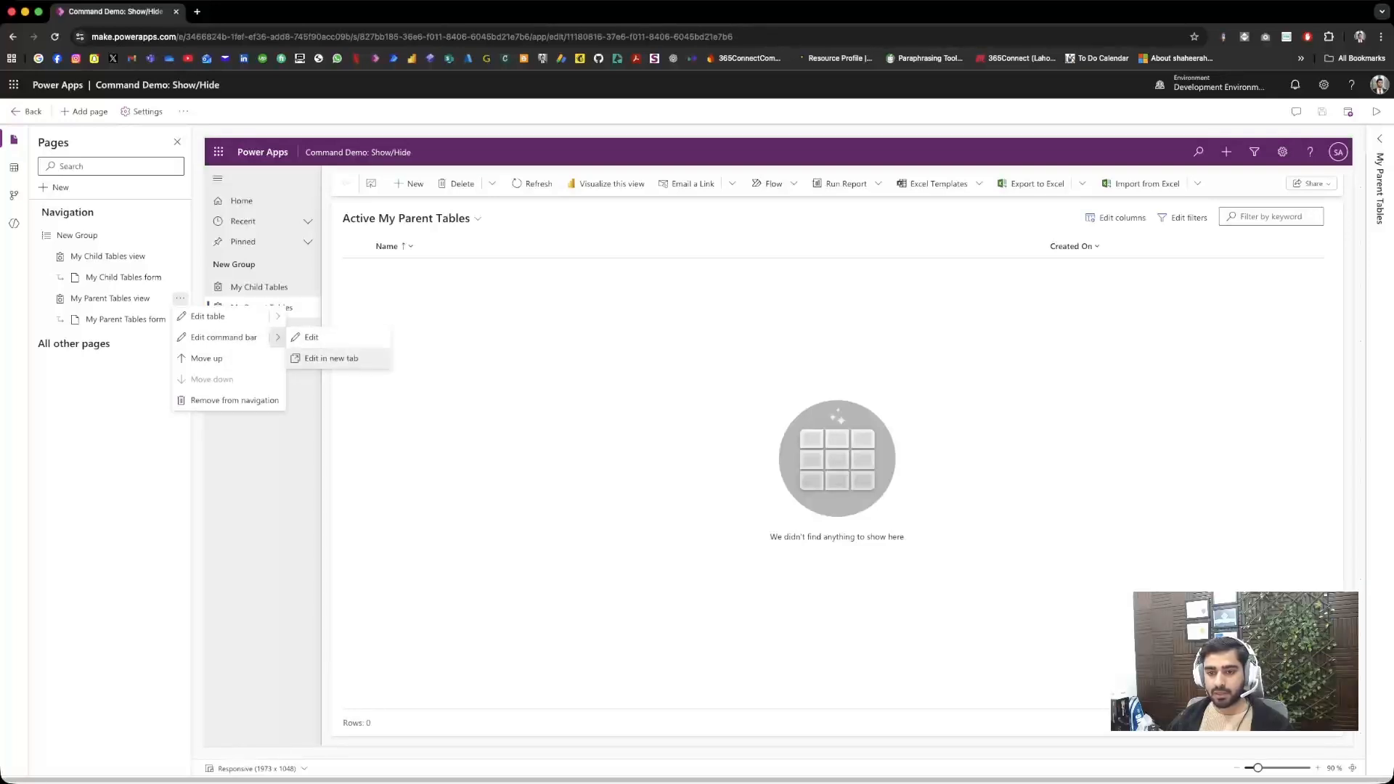
left_click(331, 358)
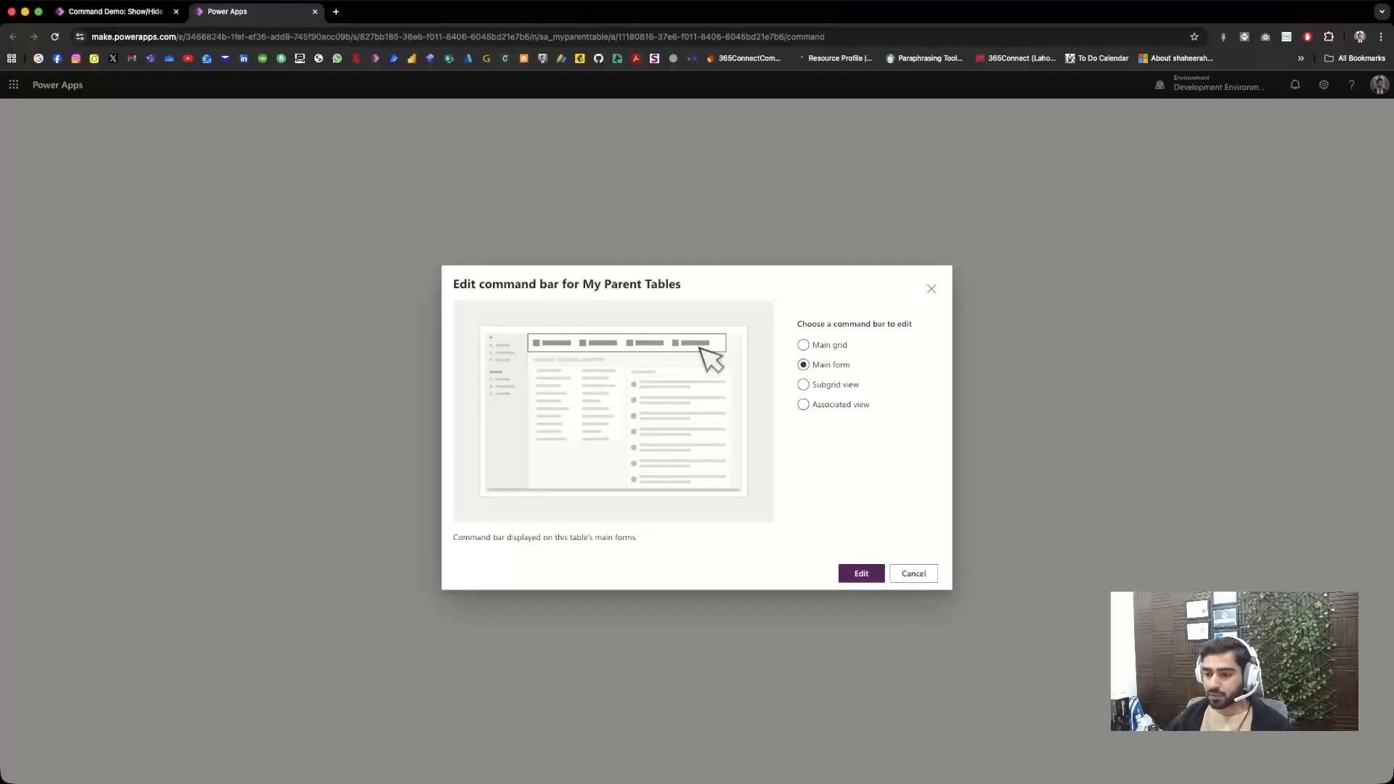
left_click(862, 573)
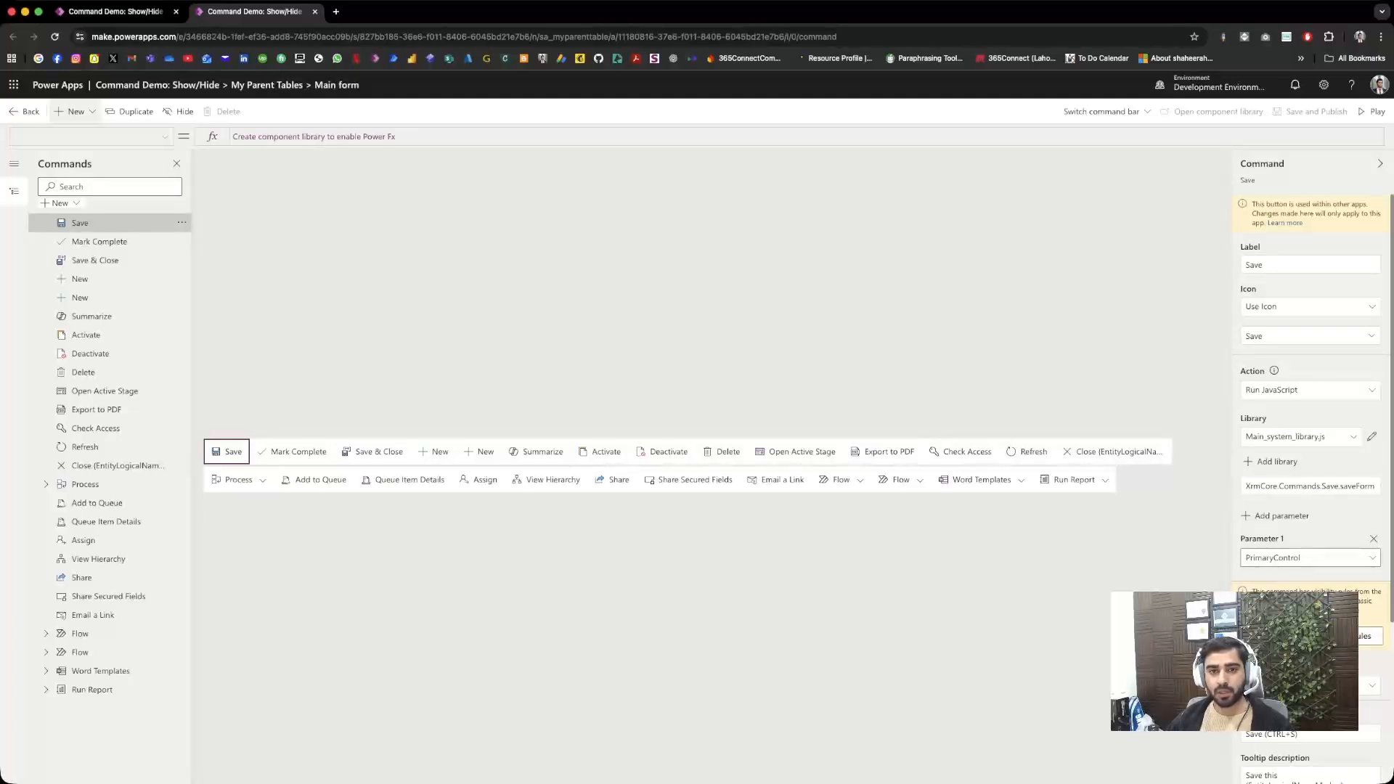
Step: Add a new command to the main form command bar, using Power Fx with a component library
left_click(76, 111)
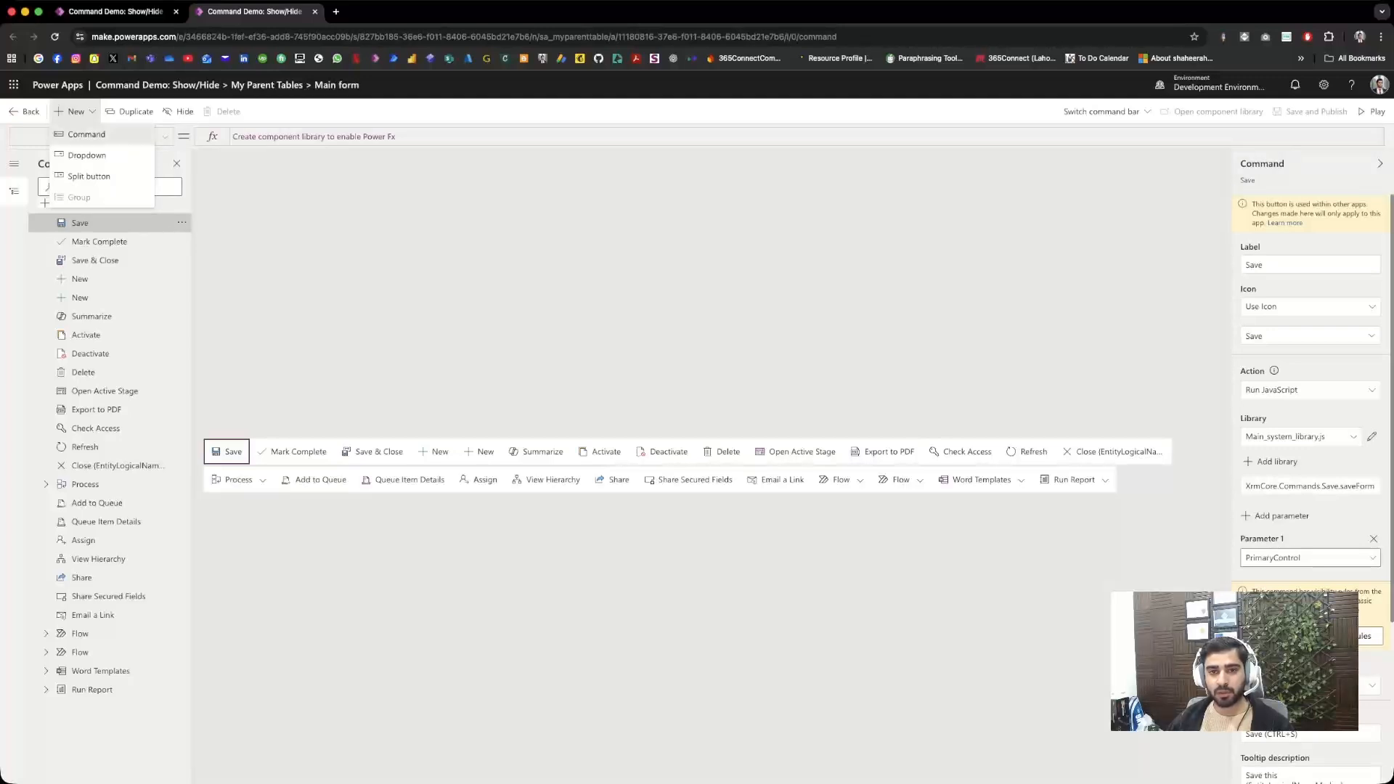
left_click(86, 134)
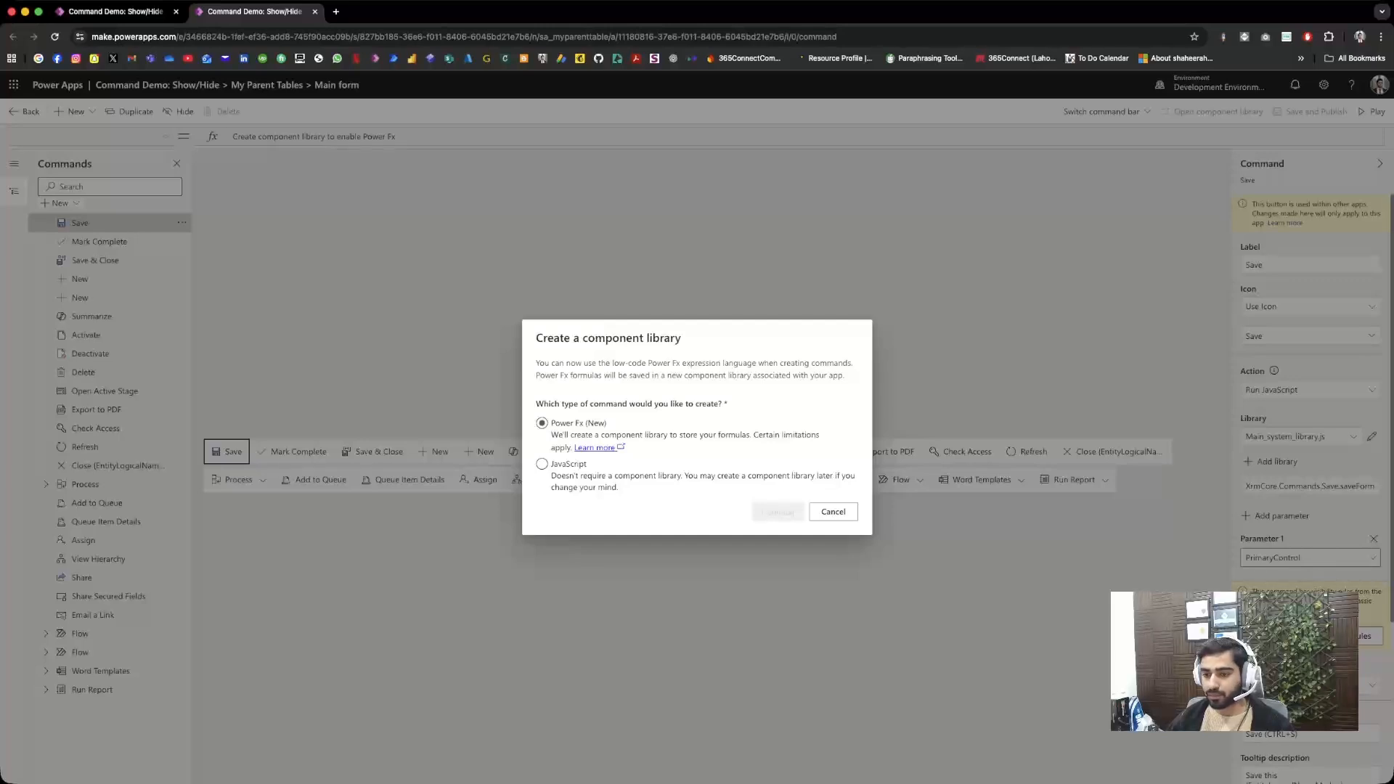
left_click(542, 464)
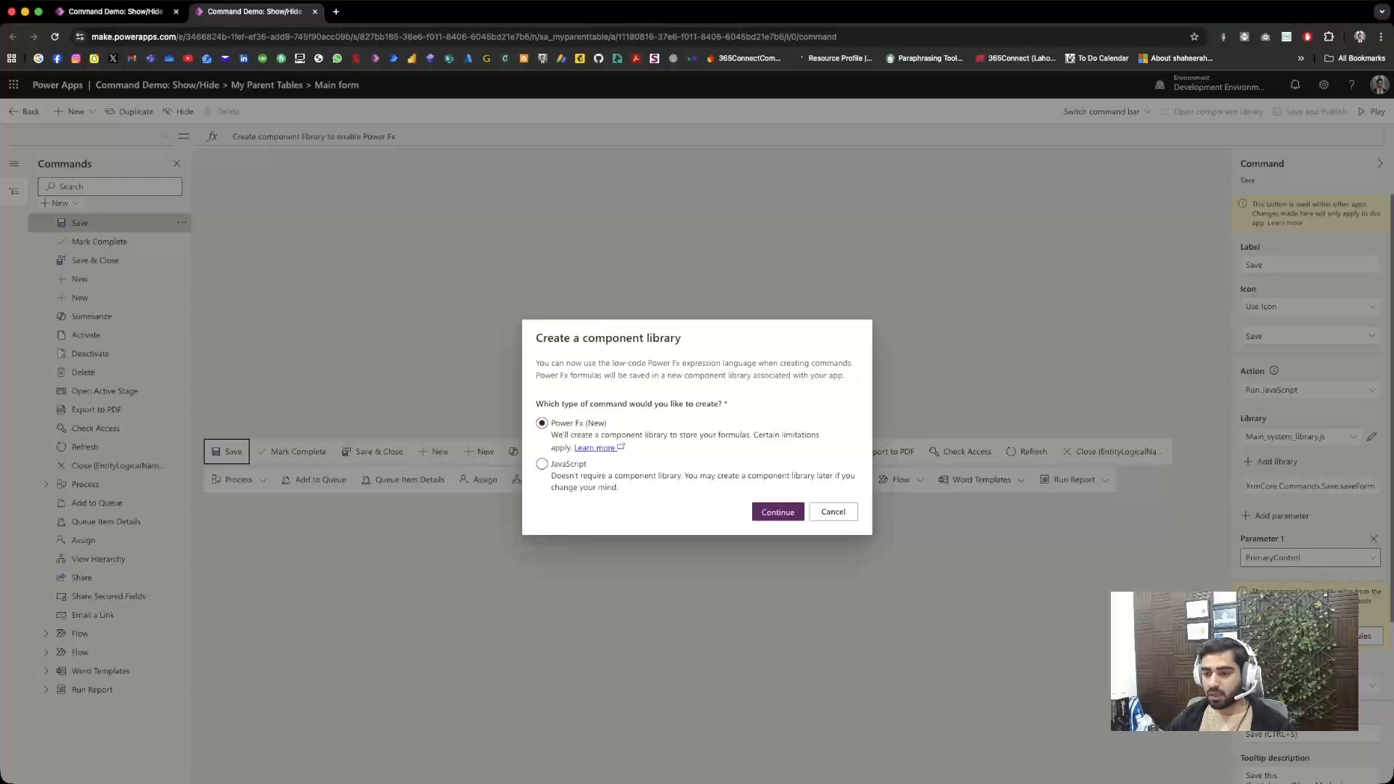
left_click(777, 512)
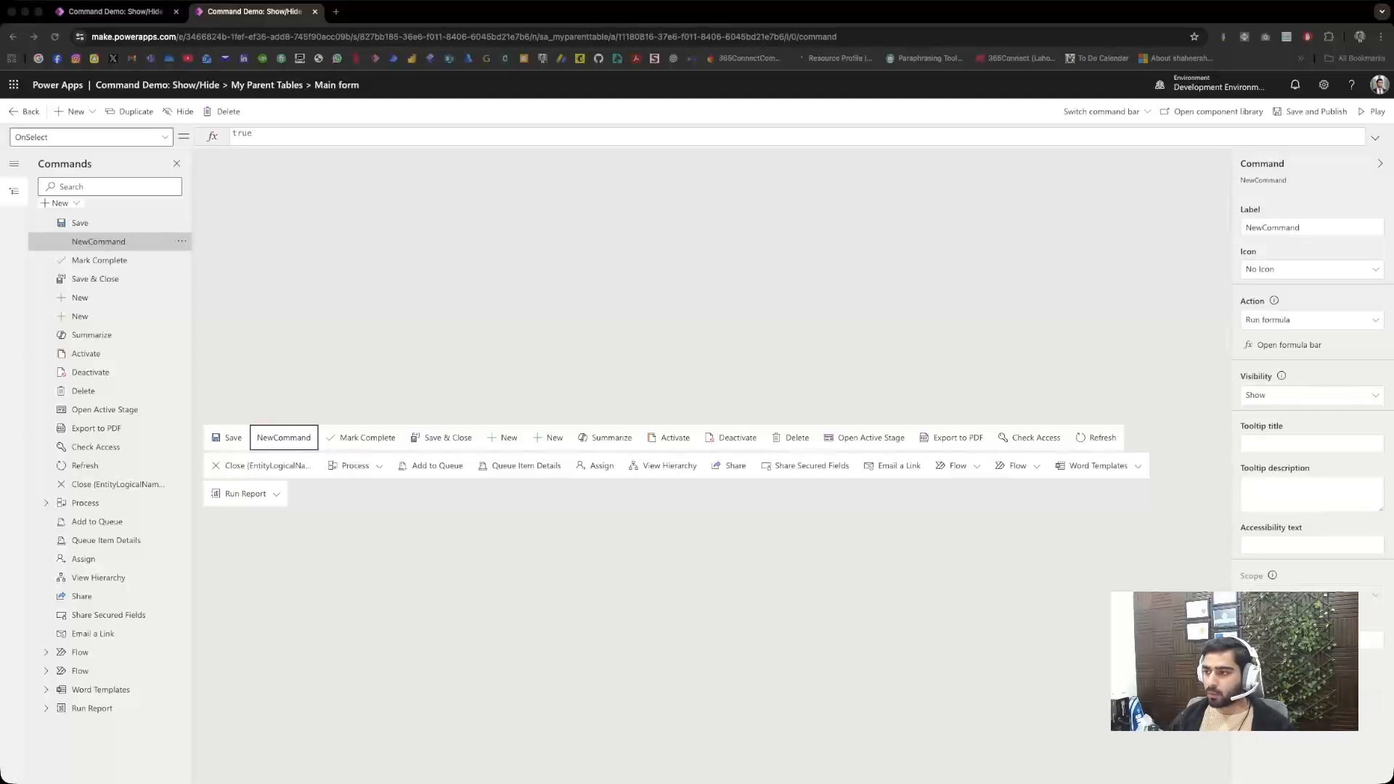
Step: Label the new command "My Demo Button" and give it the Accept icon
double_click(1272, 227)
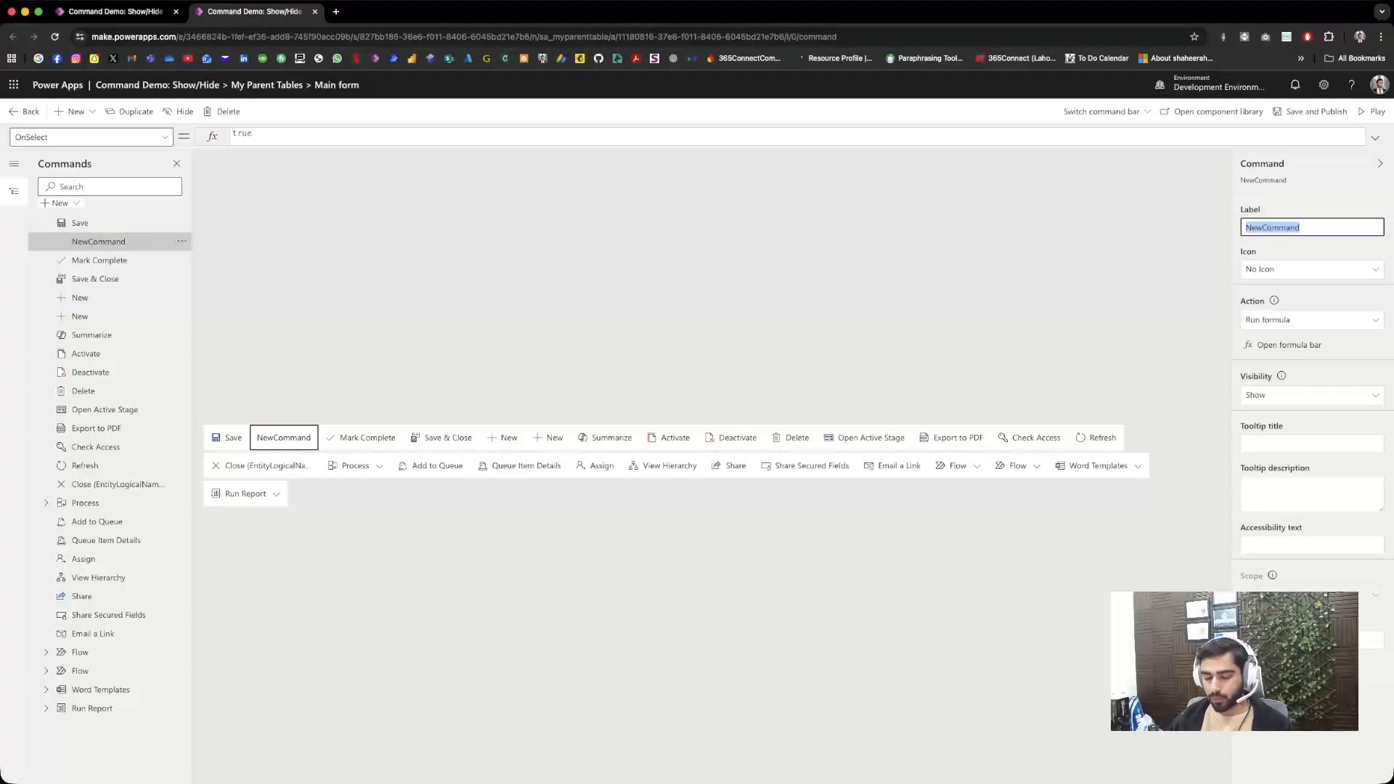
type("M")
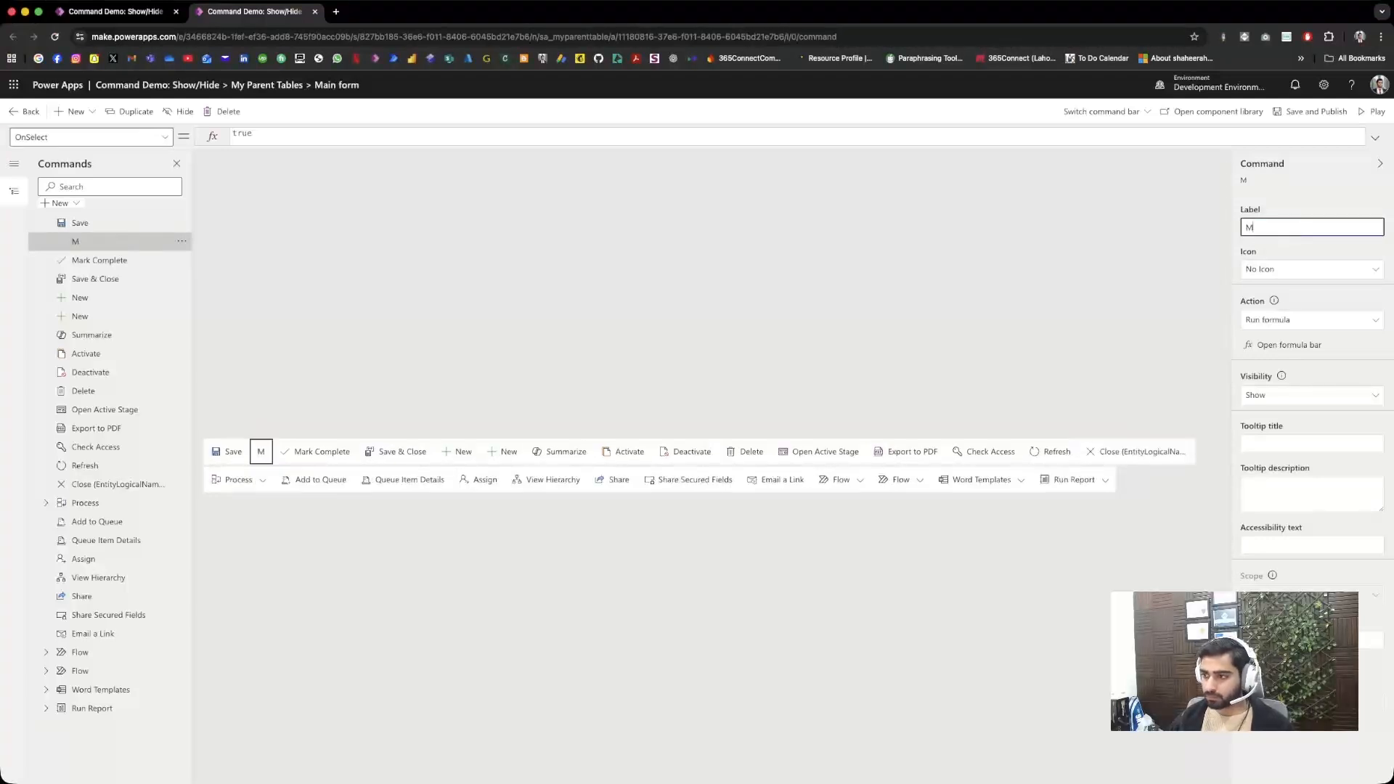
type("y Demo Button")
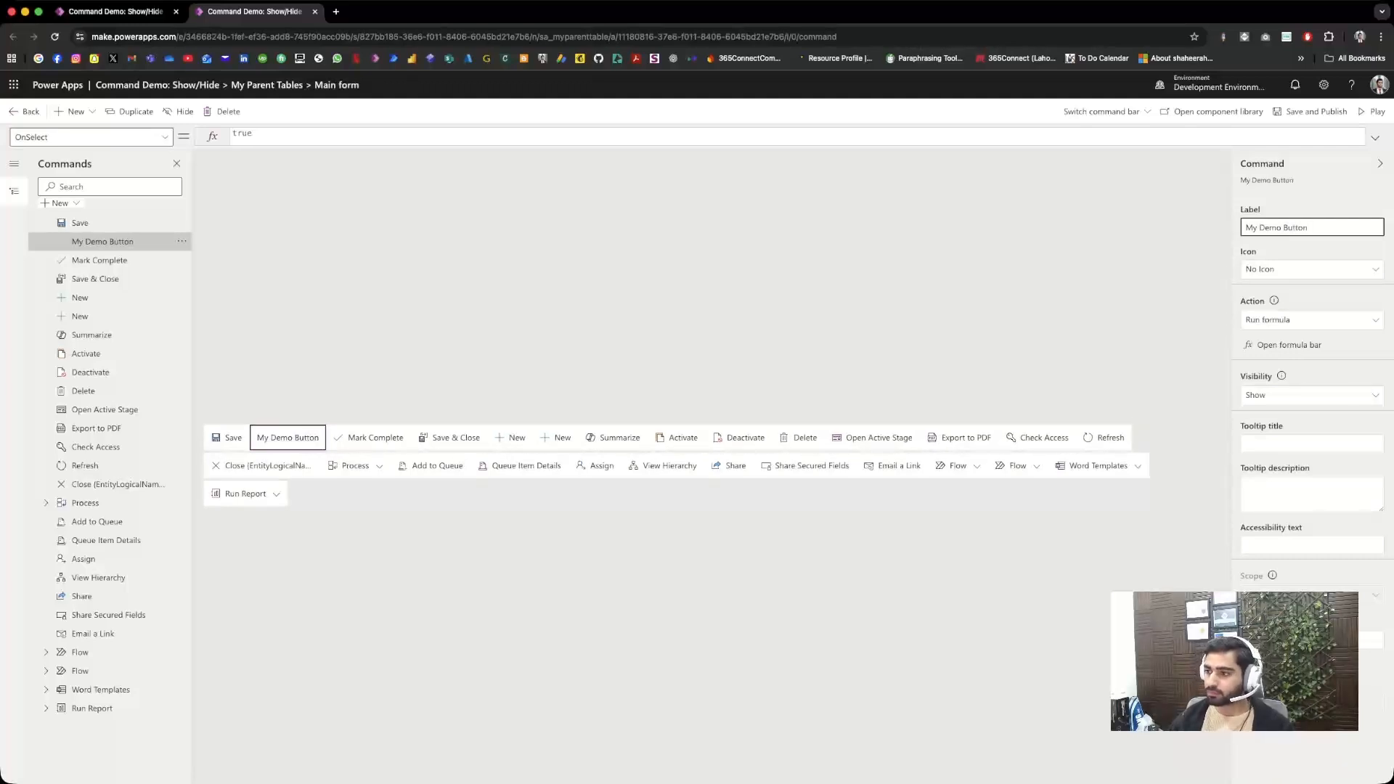
left_click(1311, 270)
left_click(1310, 310)
left_click(1321, 298)
left_click(1374, 298)
left_click(1292, 359)
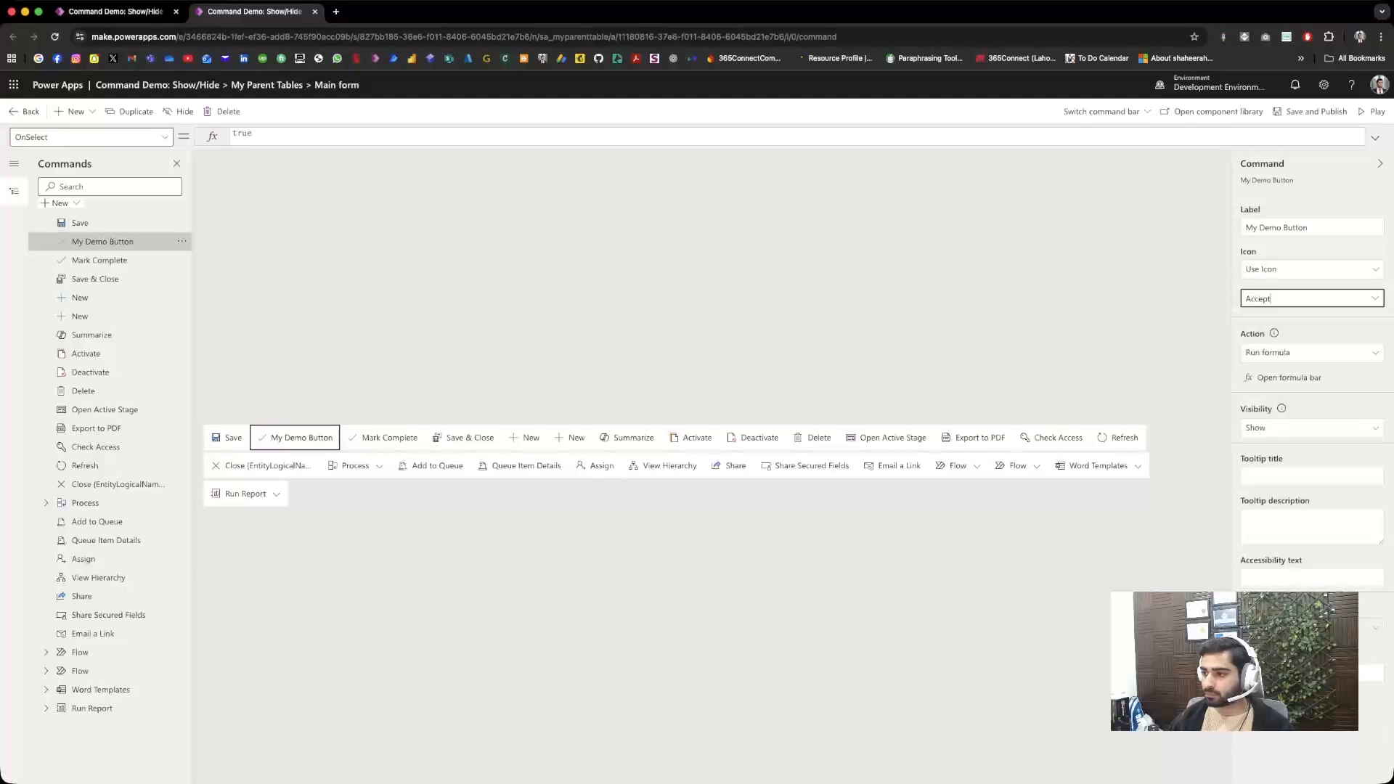
Step: Set the OnSelect formula of My Demo Button to Confirm("Button Clicked!")
left_click(237, 134)
key("super+a")
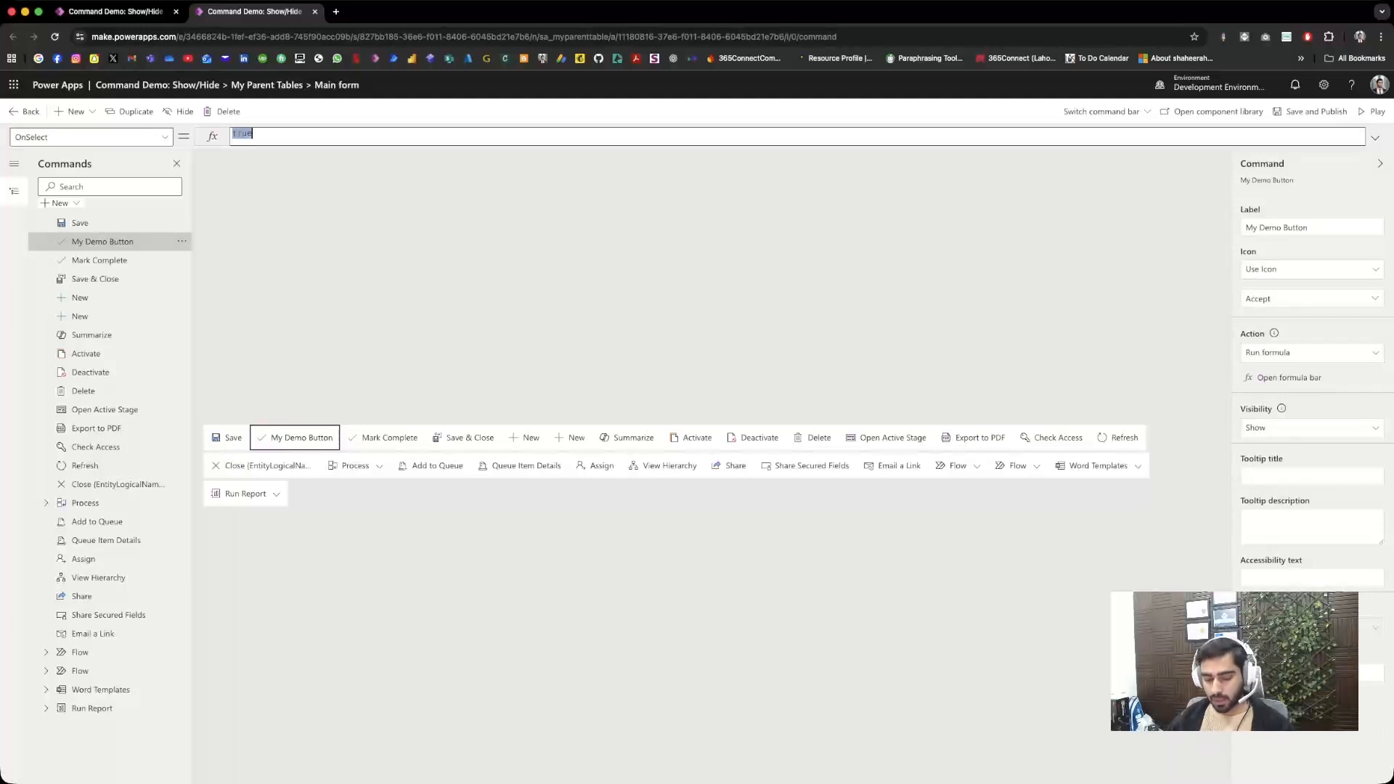
type("Con")
key("BackSpace")
key("BackSpace")
key("BackSpace")
type("Confirm(")
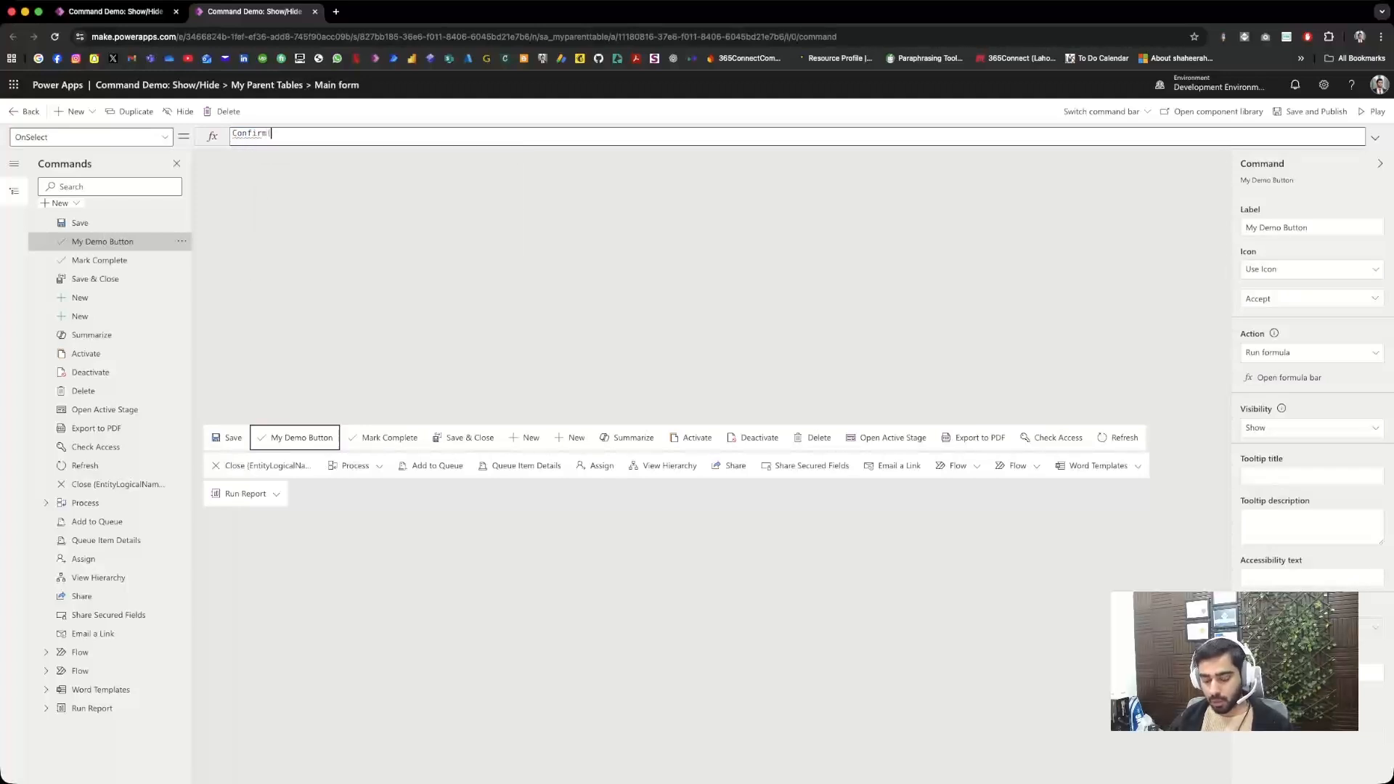
type("\"Button")
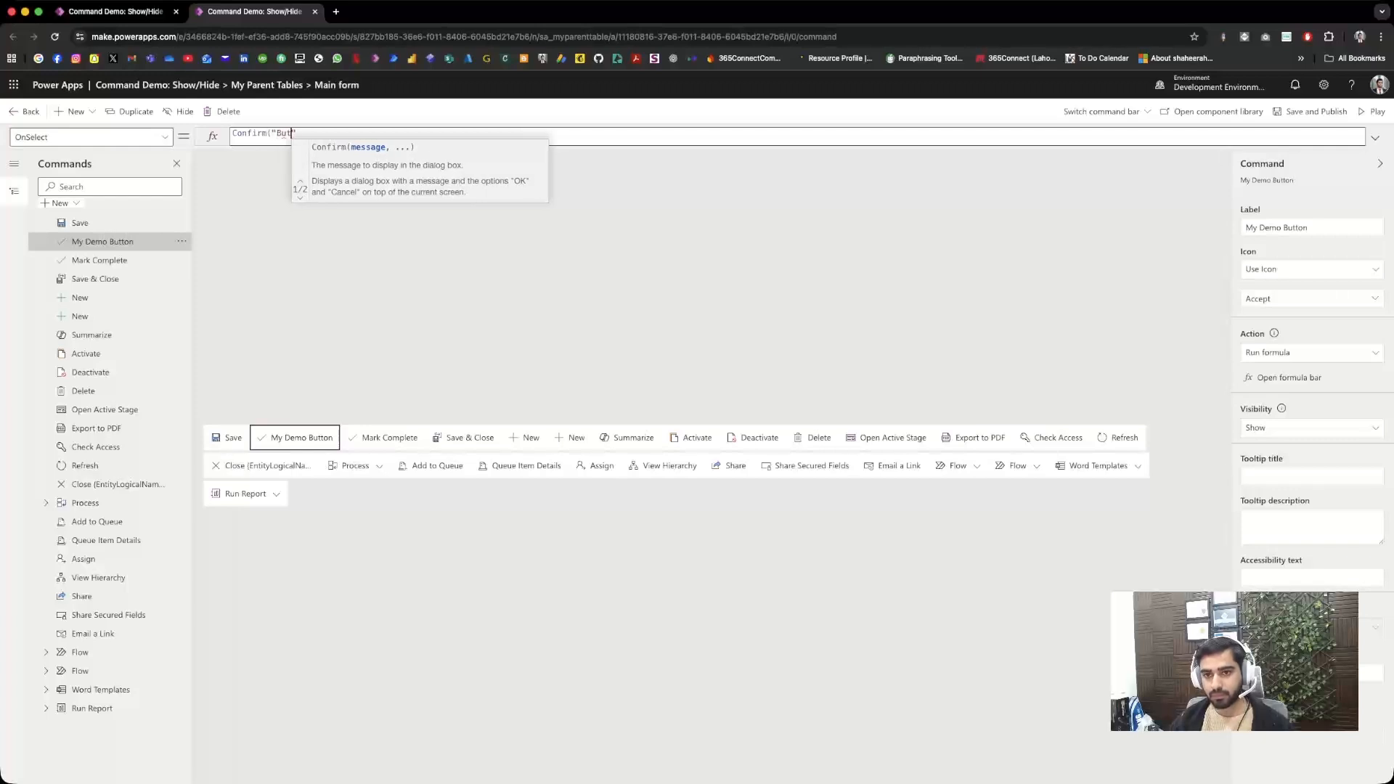
type(" Clicked")
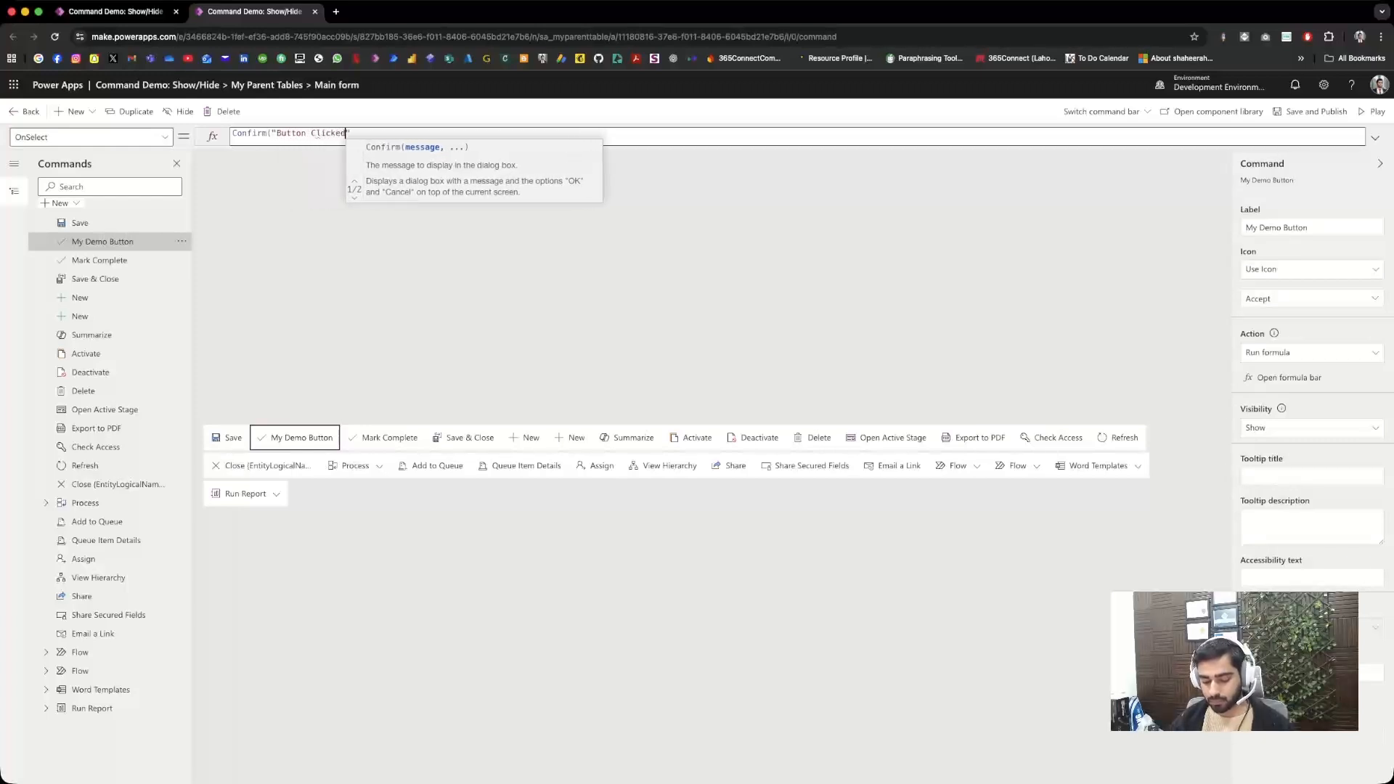
type("!\")")
key("Return")
Step: Set the visibility of My Demo Button to Show on condition from formula
left_click(1311, 428)
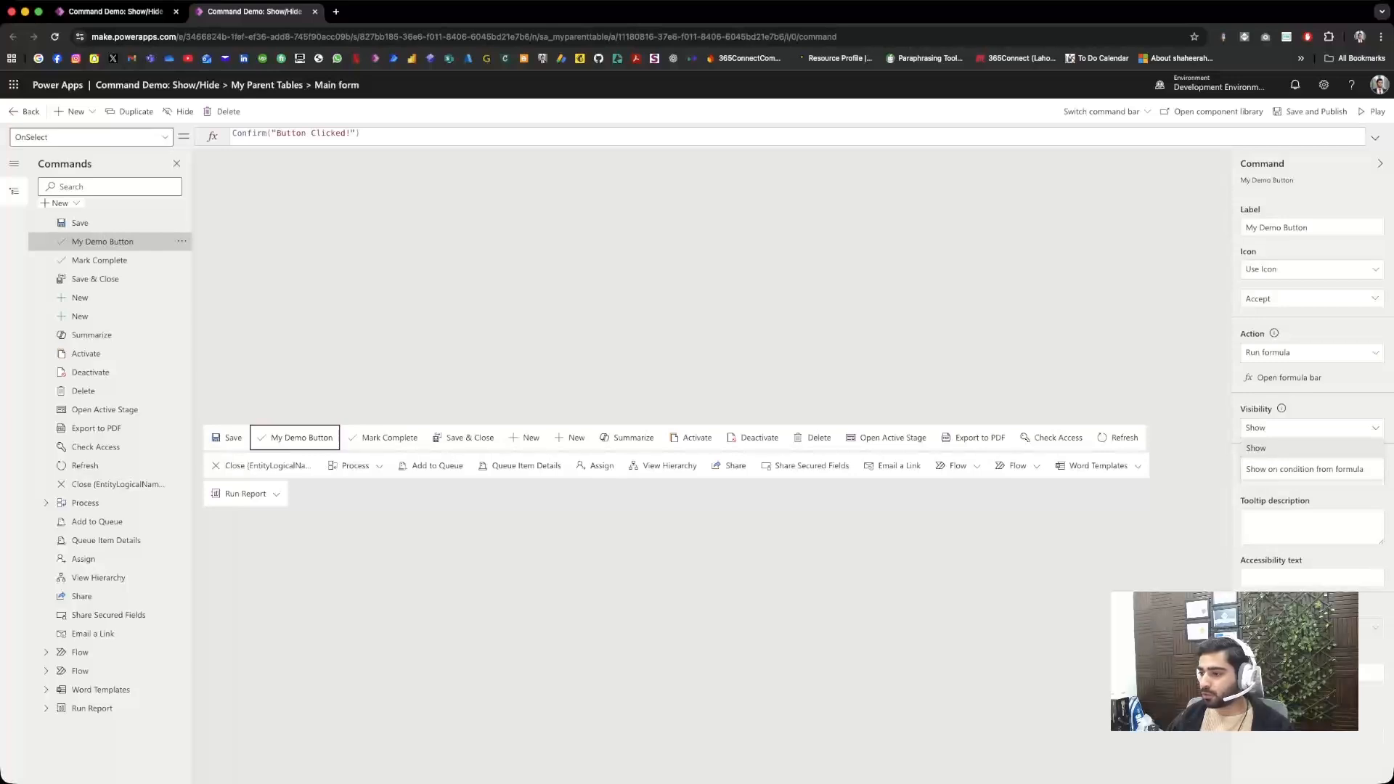
left_click(1304, 468)
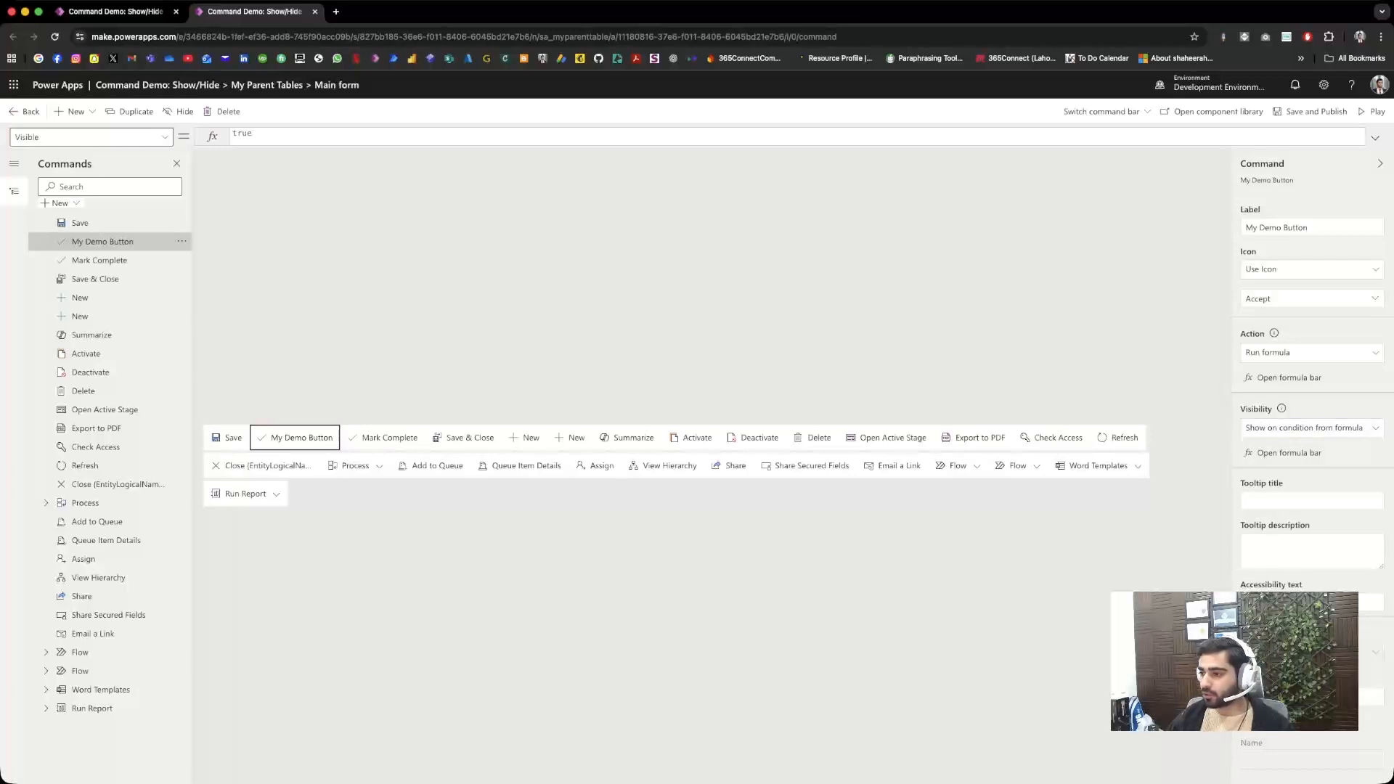
Step: Open the command component library, saving and publishing the pending changes, and dismiss the welcome dialog so it does not show again
double_click(242, 133)
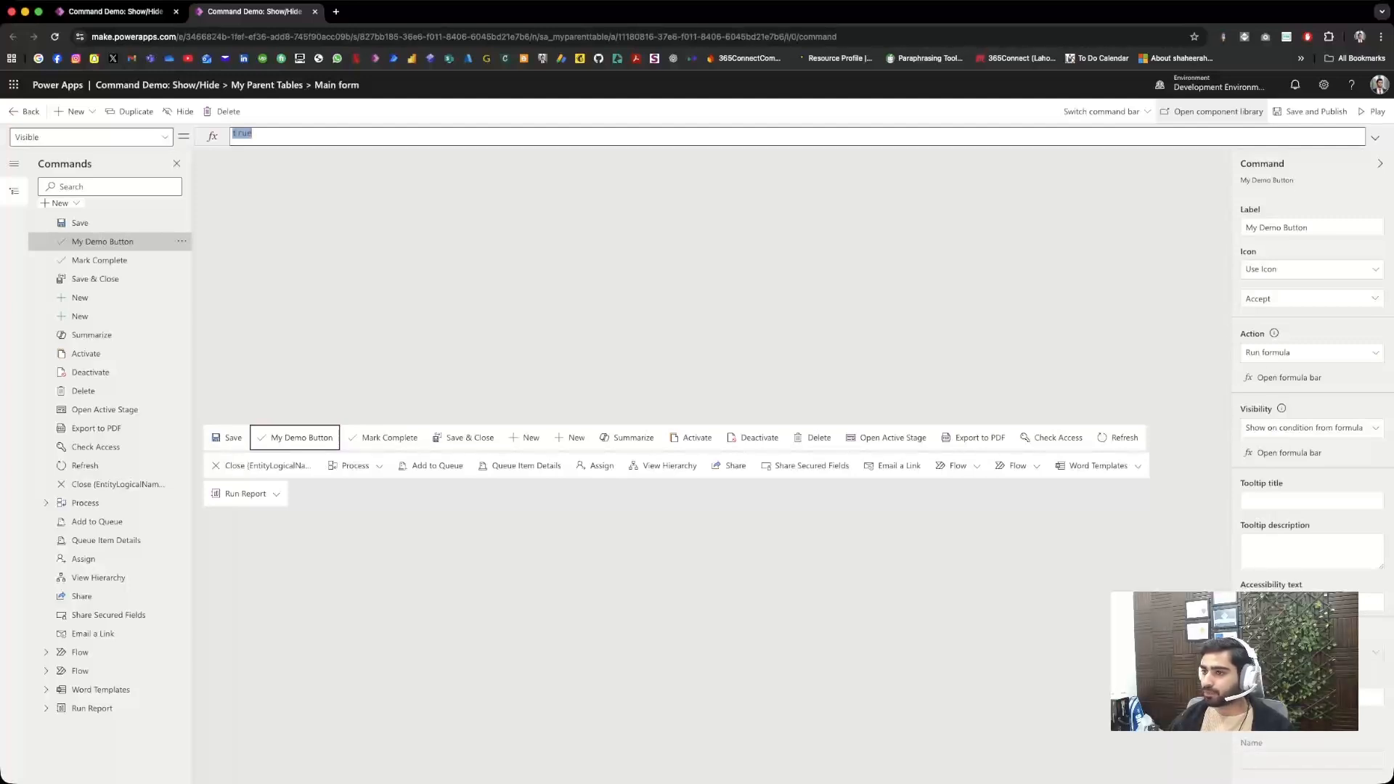
left_click(1211, 112)
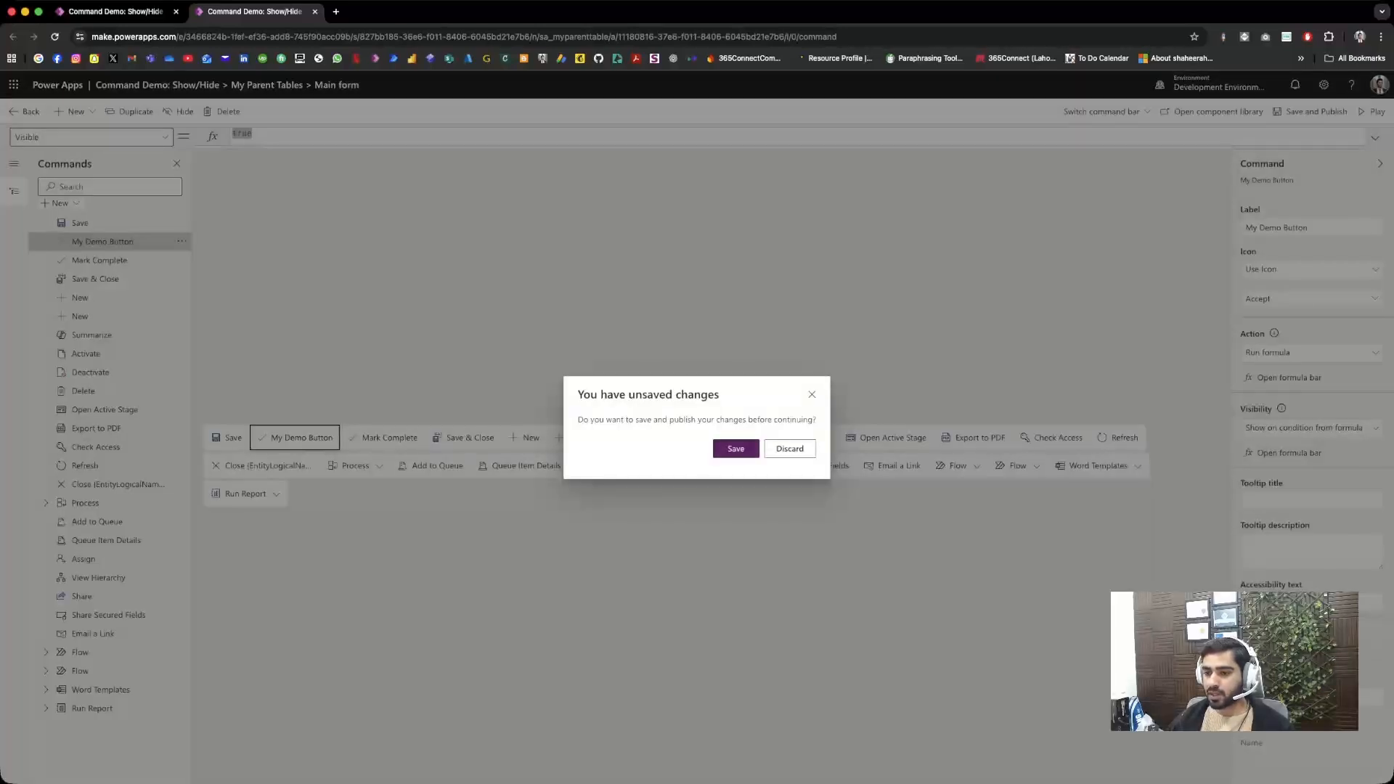
left_click(736, 448)
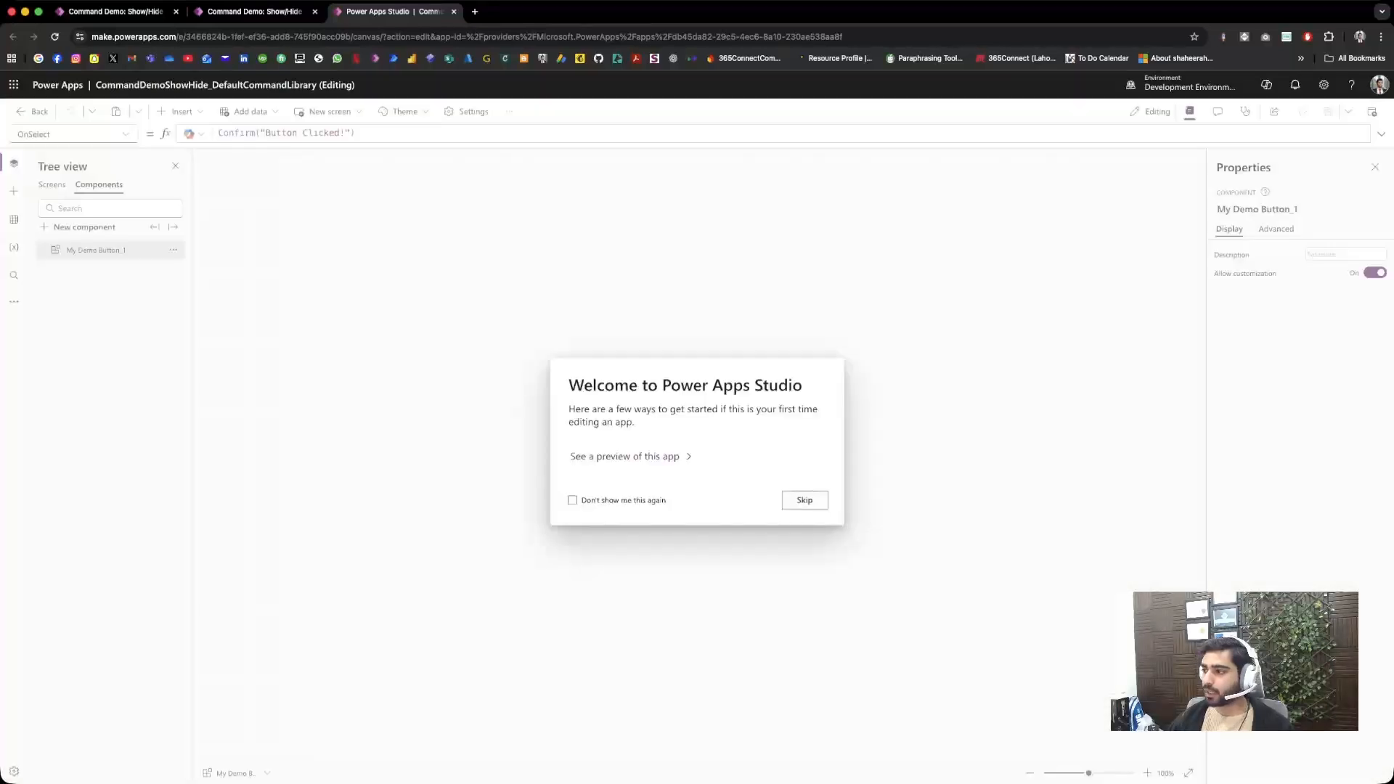
left_click(572, 500)
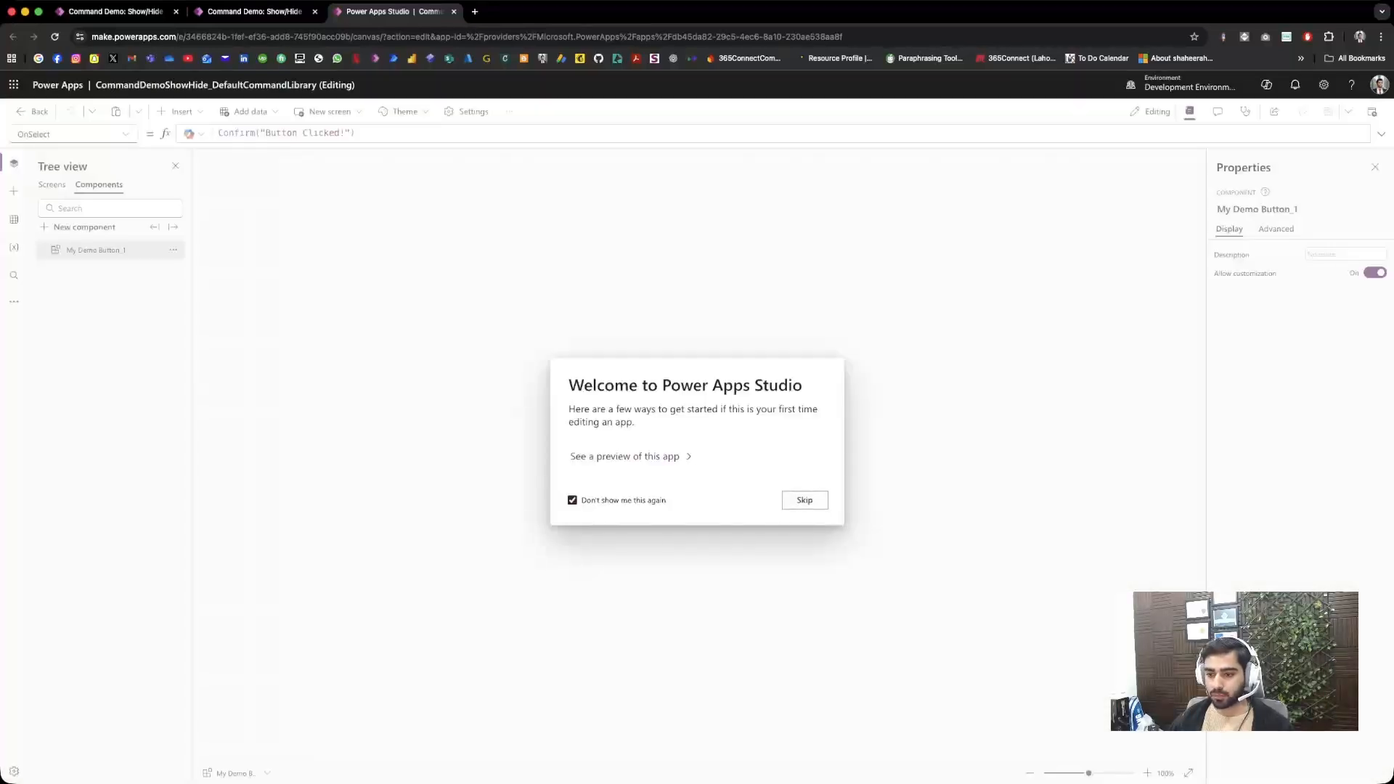
left_click(805, 500)
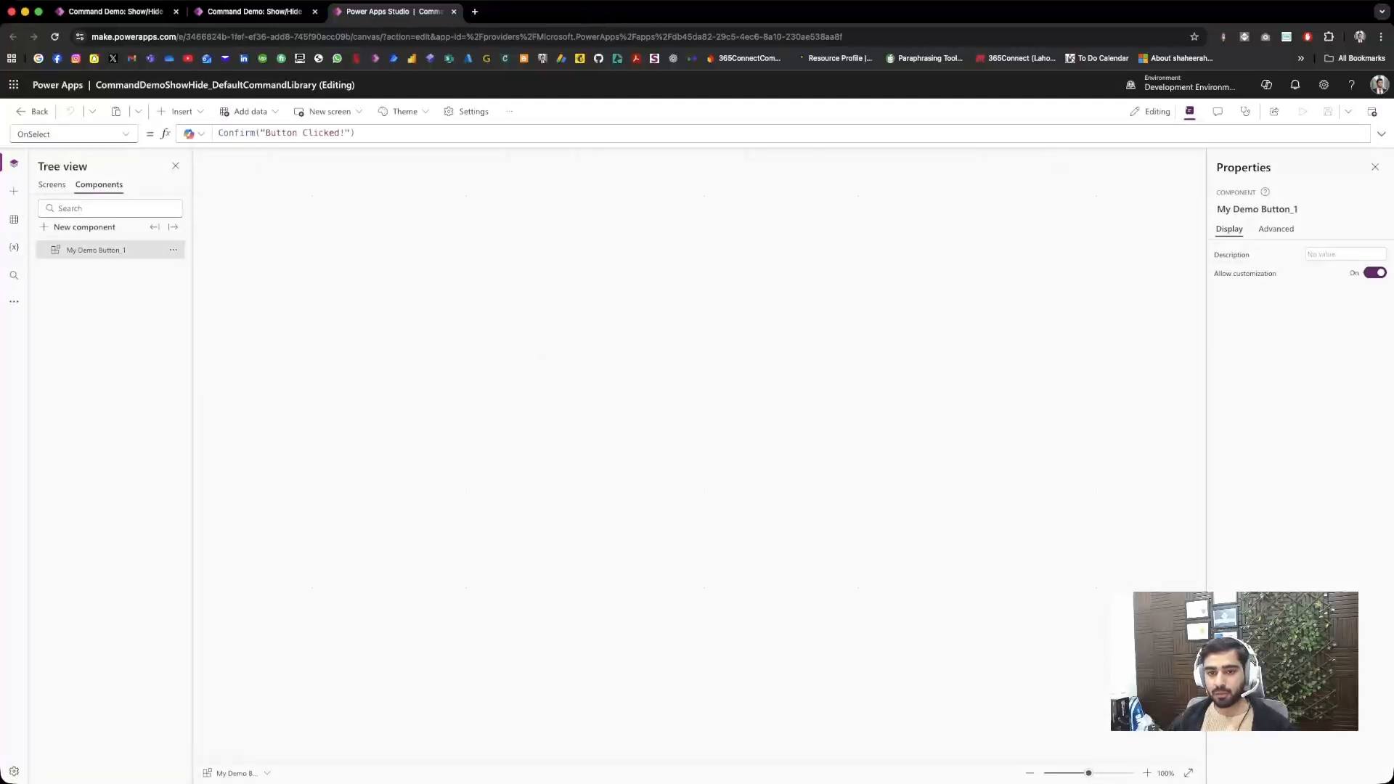
Step: Examine the library's screen and the My Demo Button component's OnSelect and Visible formulas
left_click(51, 185)
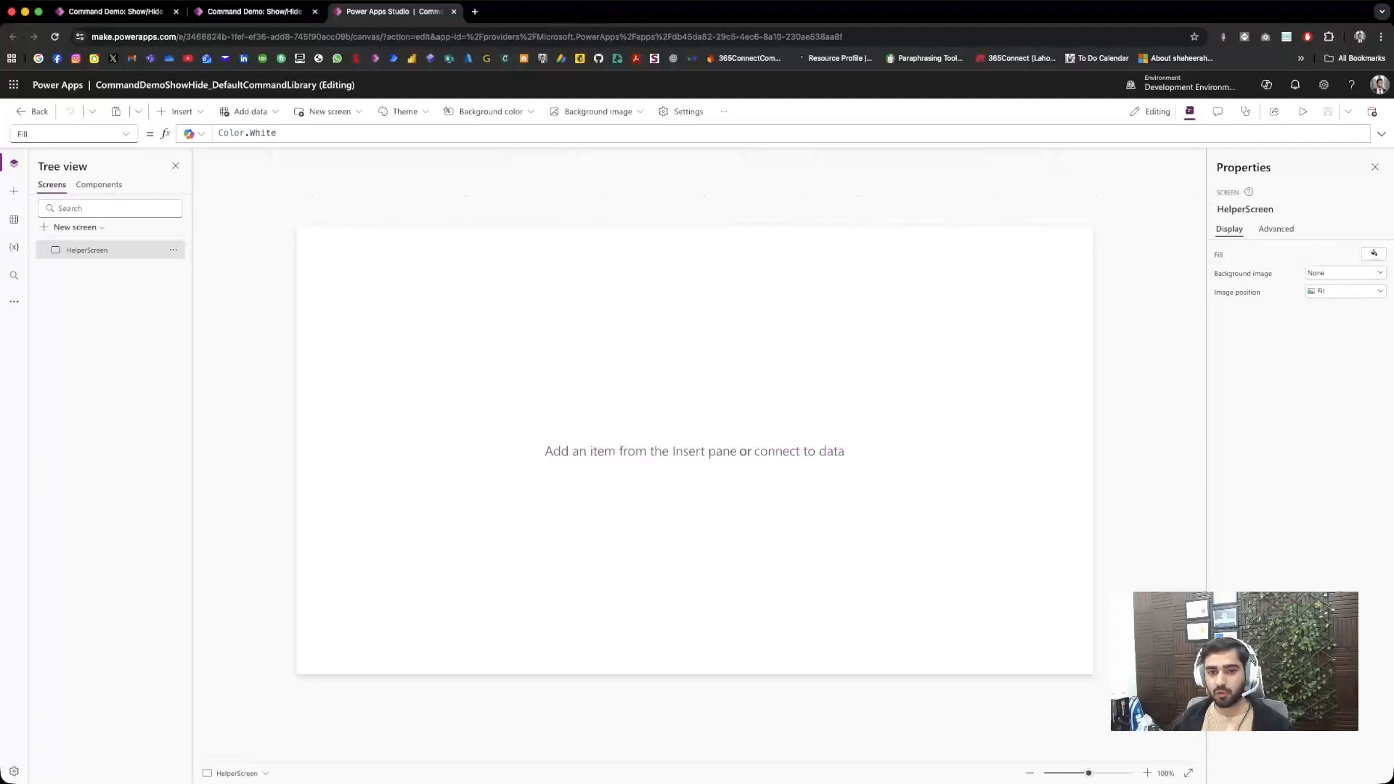
left_click(99, 184)
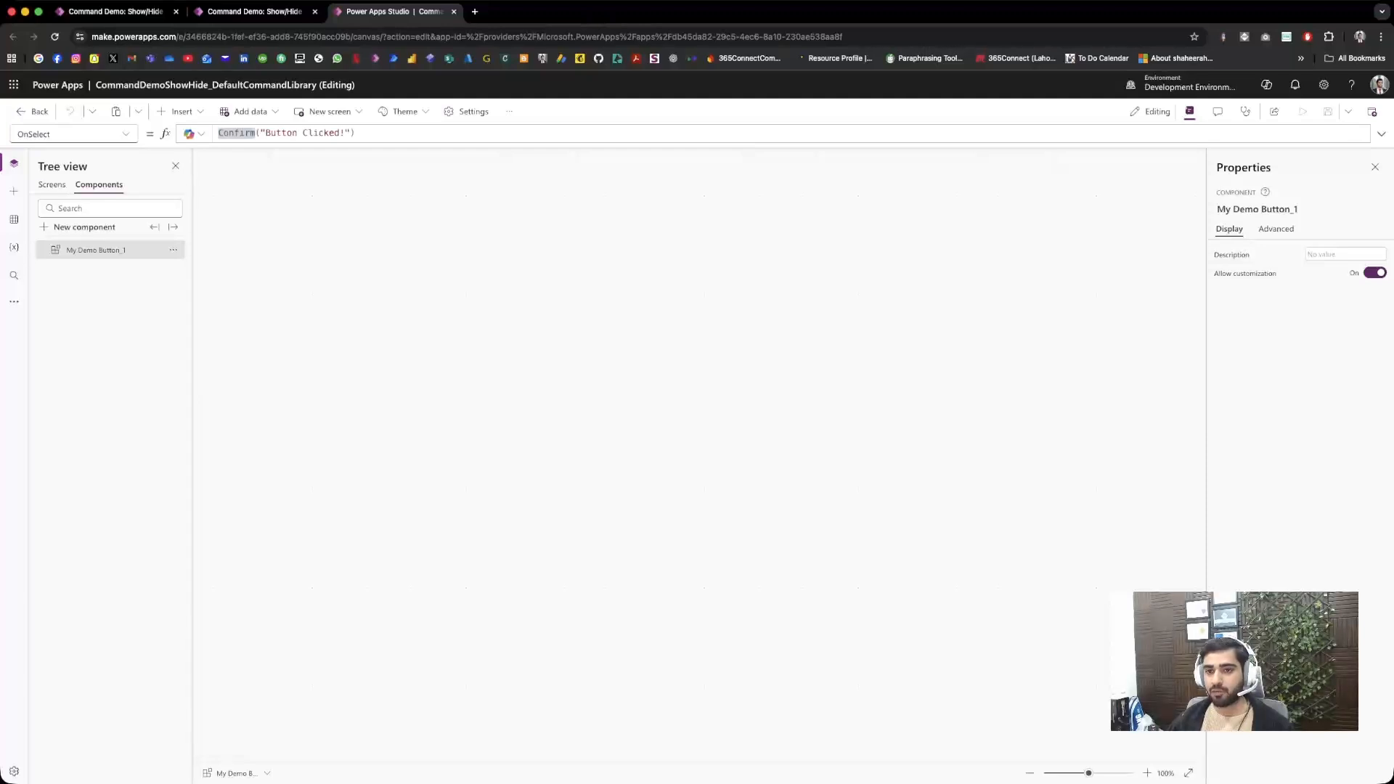
left_click_drag(355, 132, 219, 133)
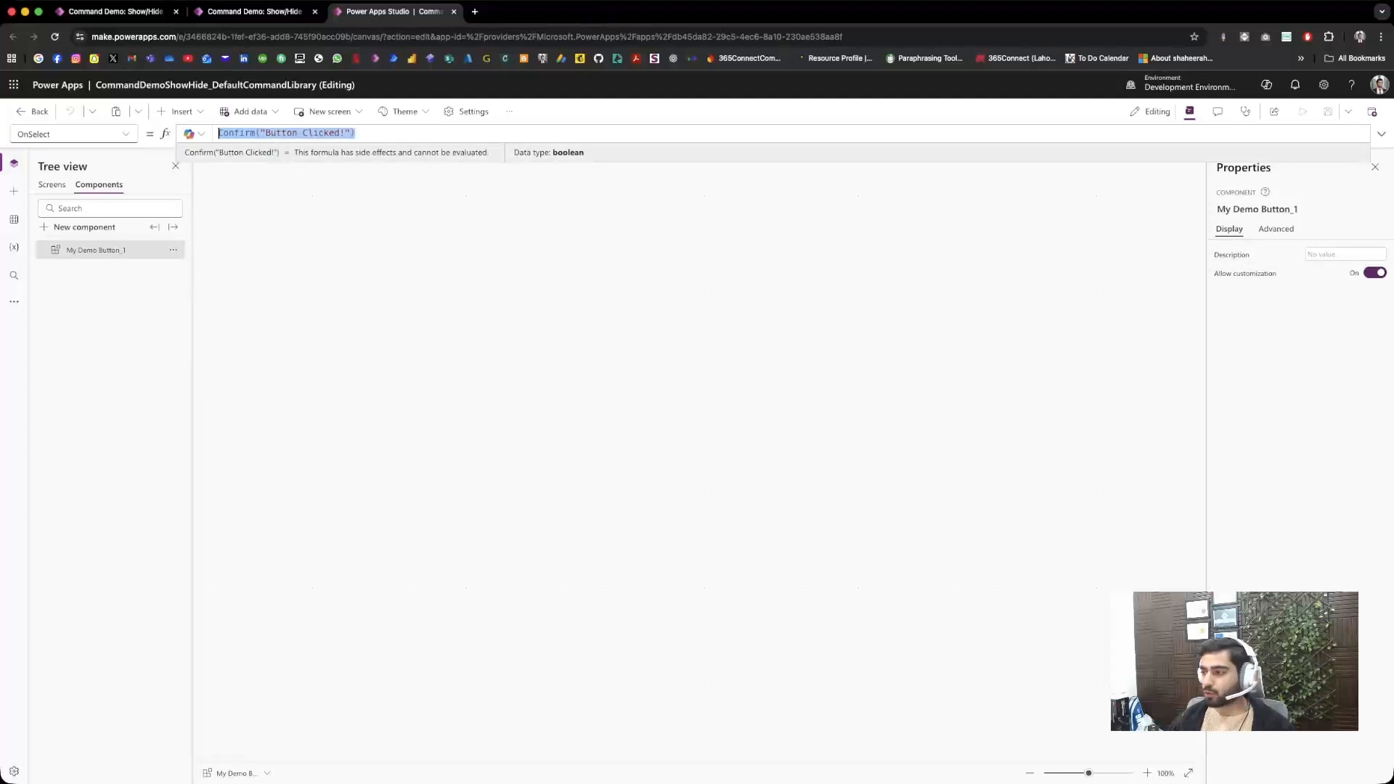
left_click(125, 134)
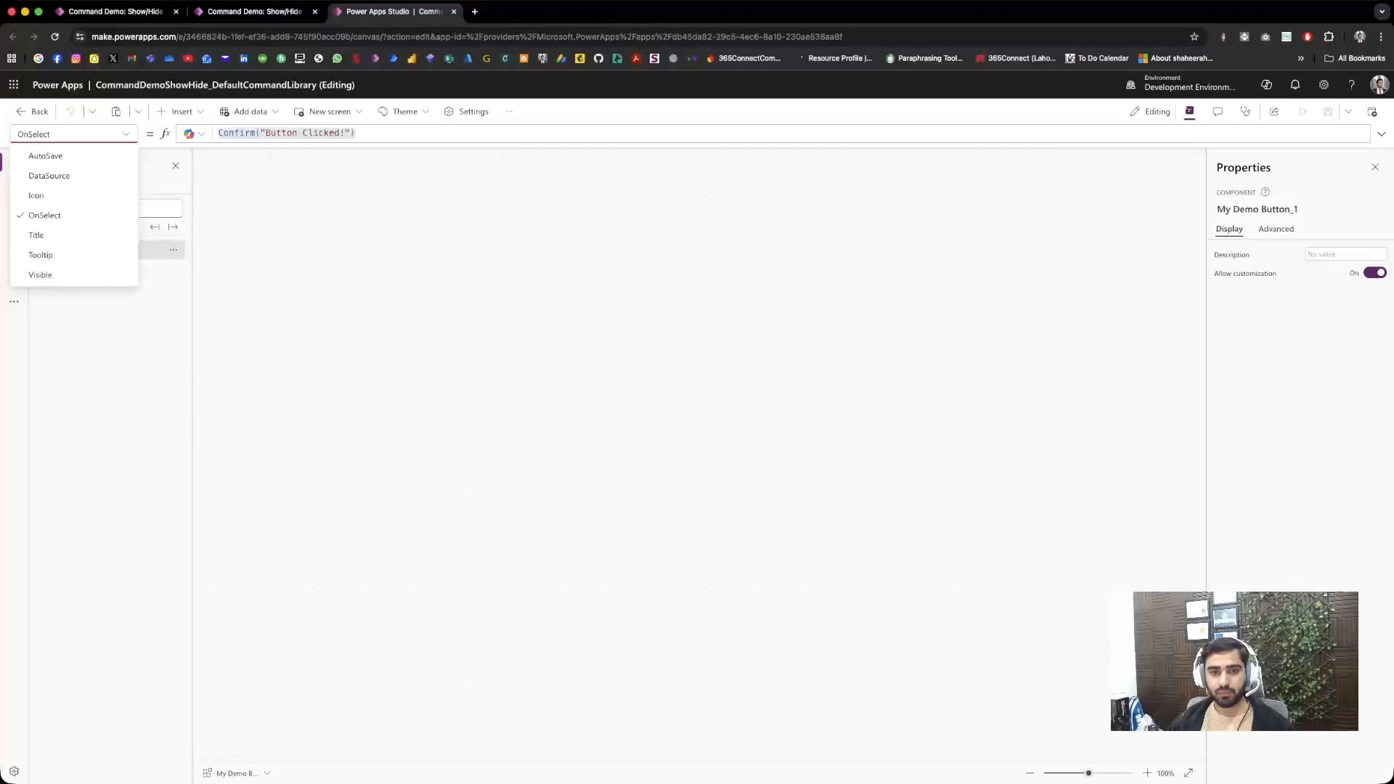
left_click(126, 134)
left_click(125, 134)
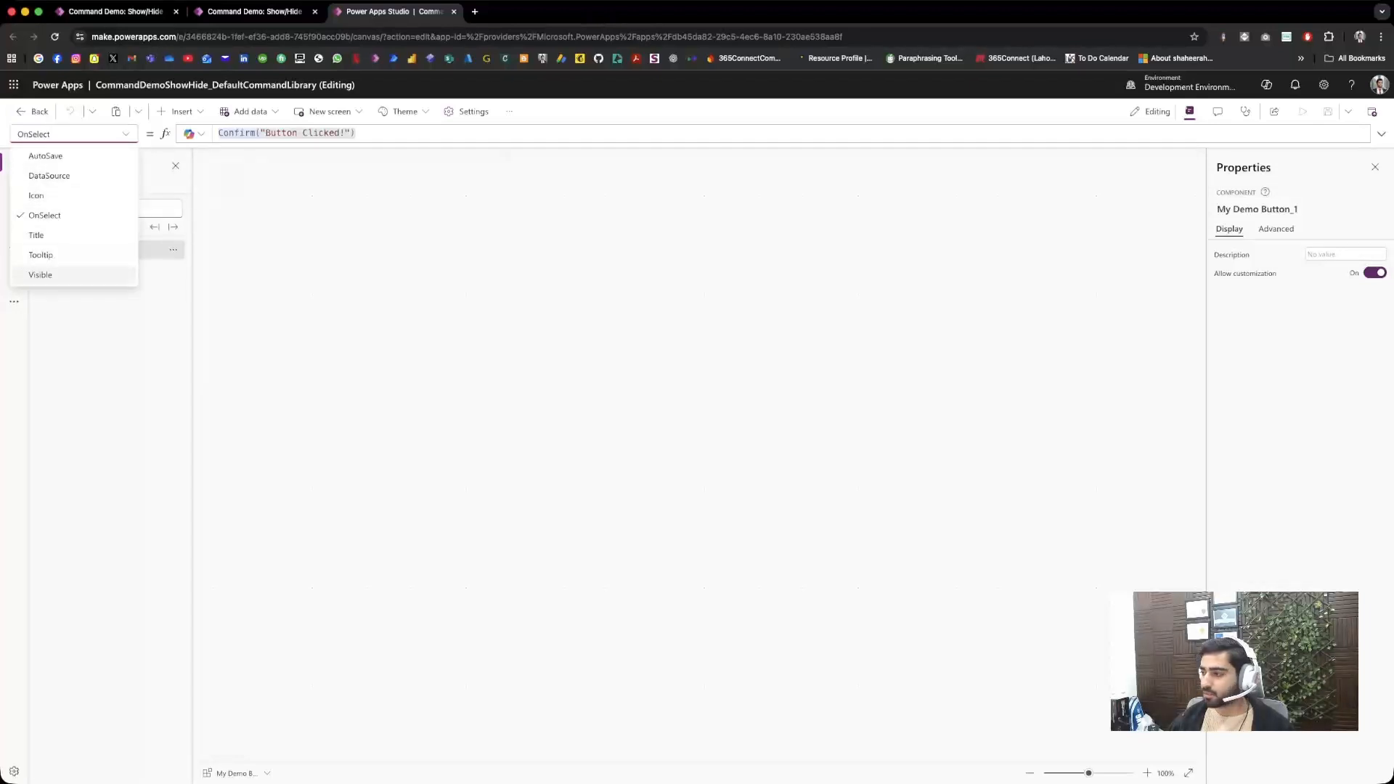
left_click(41, 275)
double_click(229, 133)
key("Escape")
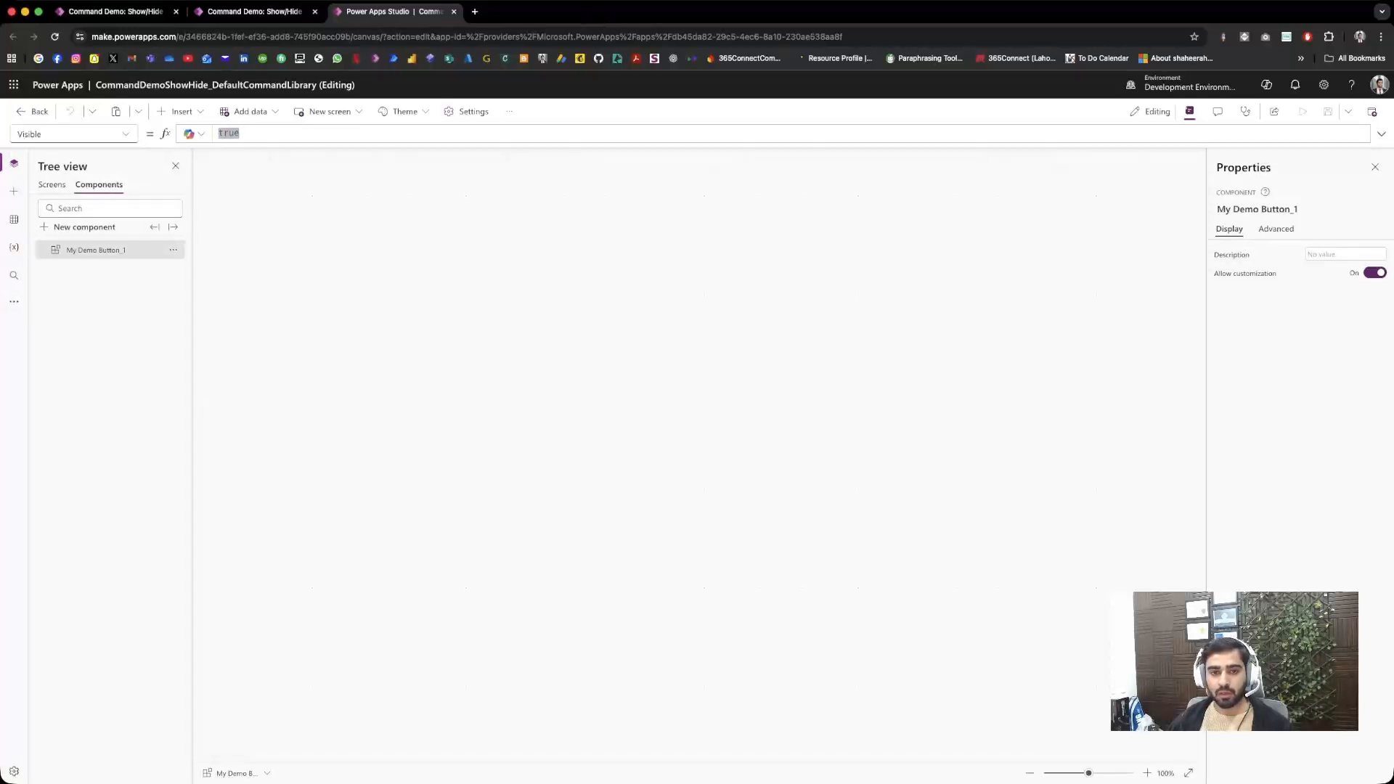
Step: Add the My Child Tables Dataverse table as a data source of the component library
left_click(14, 220)
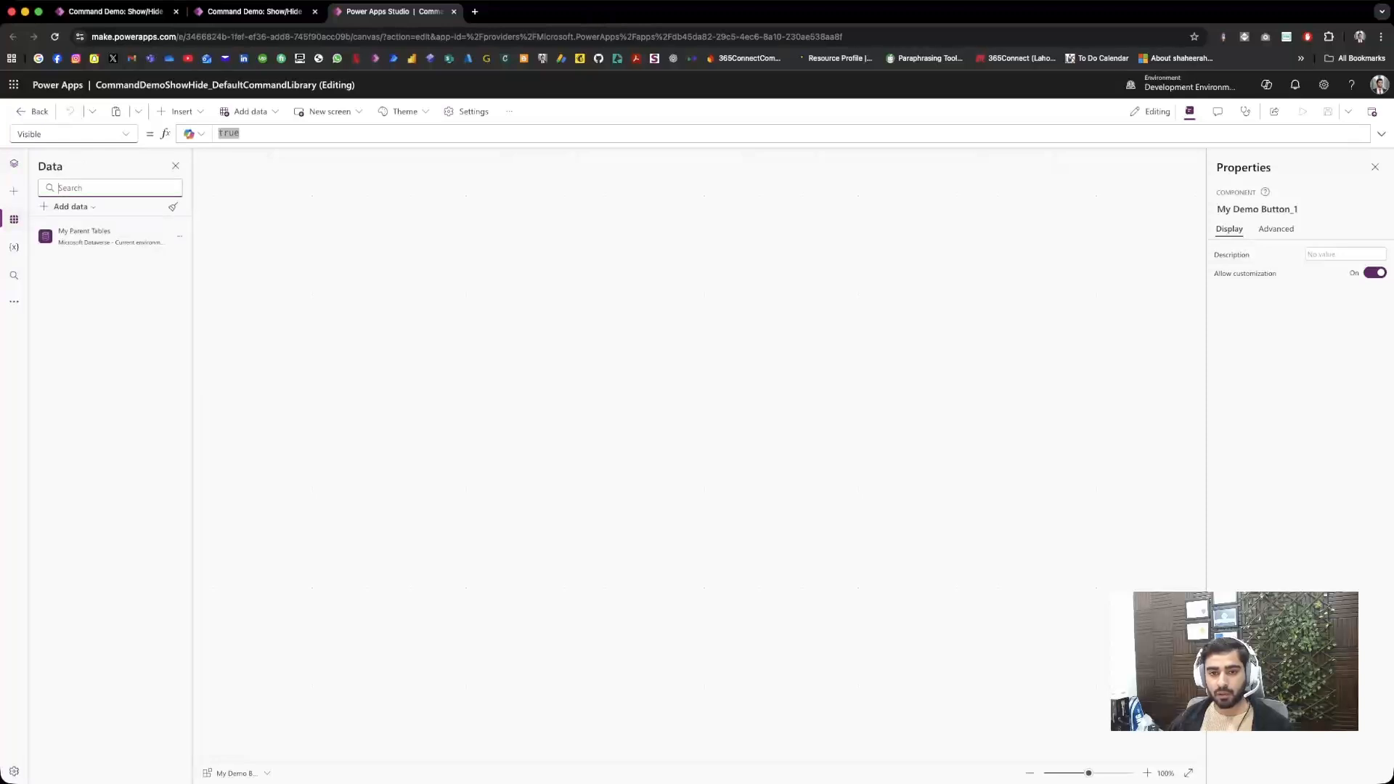
left_click(71, 206)
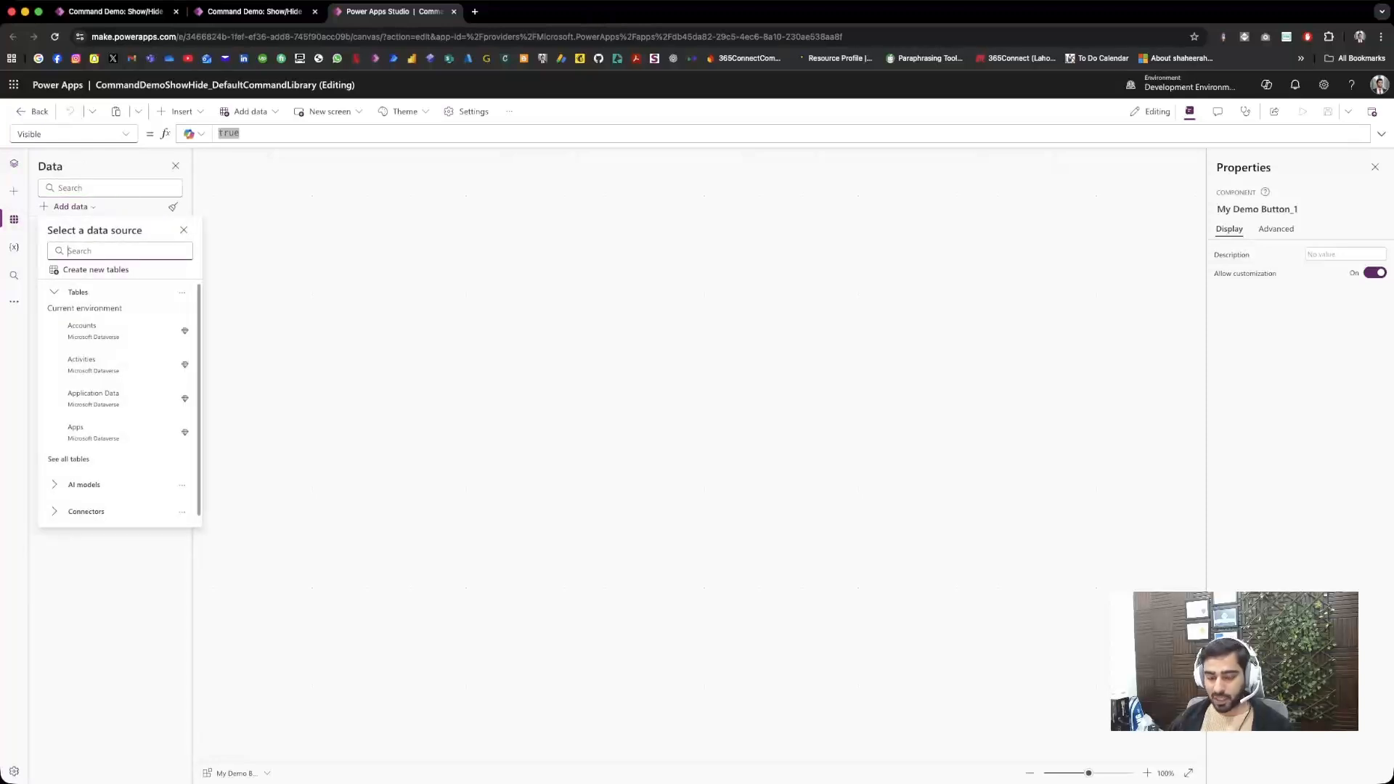
type("my")
left_click(98, 299)
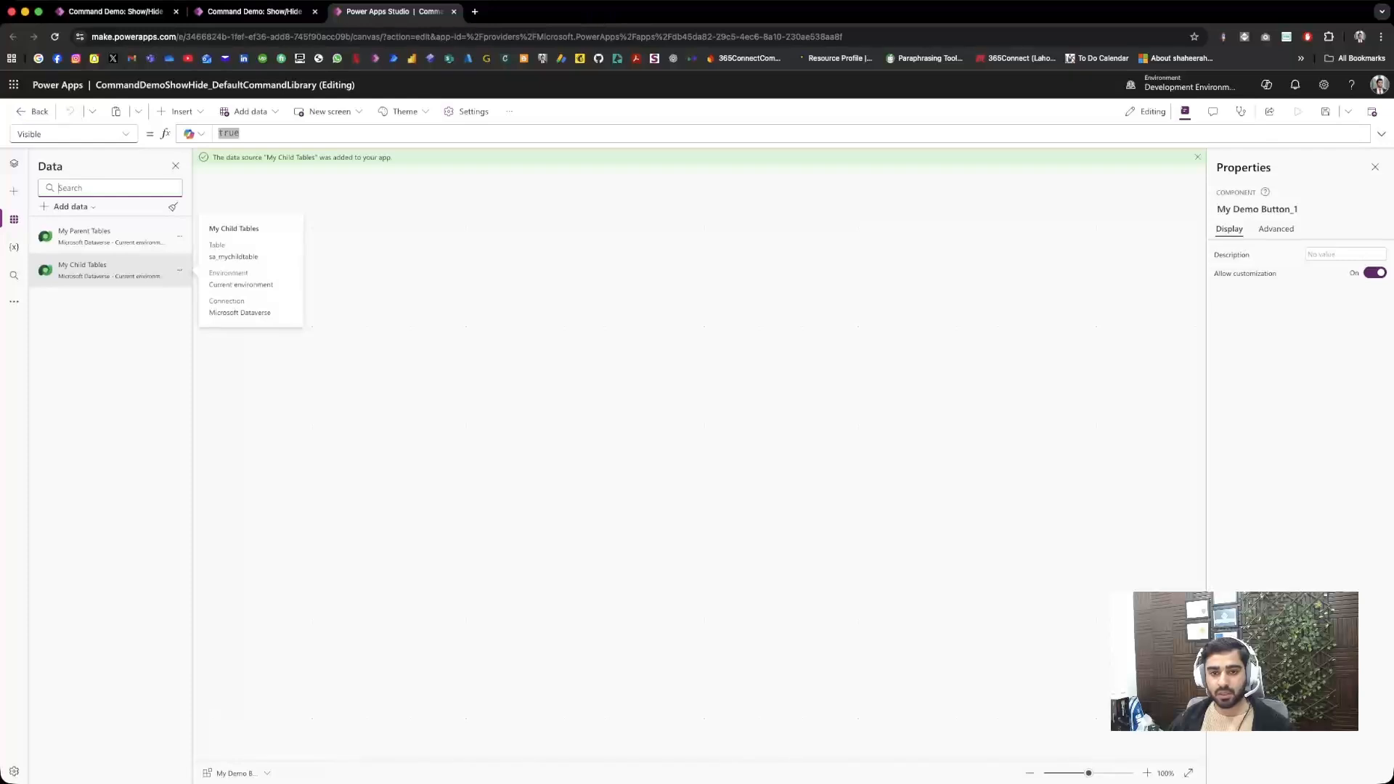
Step: Replace the Visible formula of the My Demo Button component with the start of a CountIf function
left_click(13, 164)
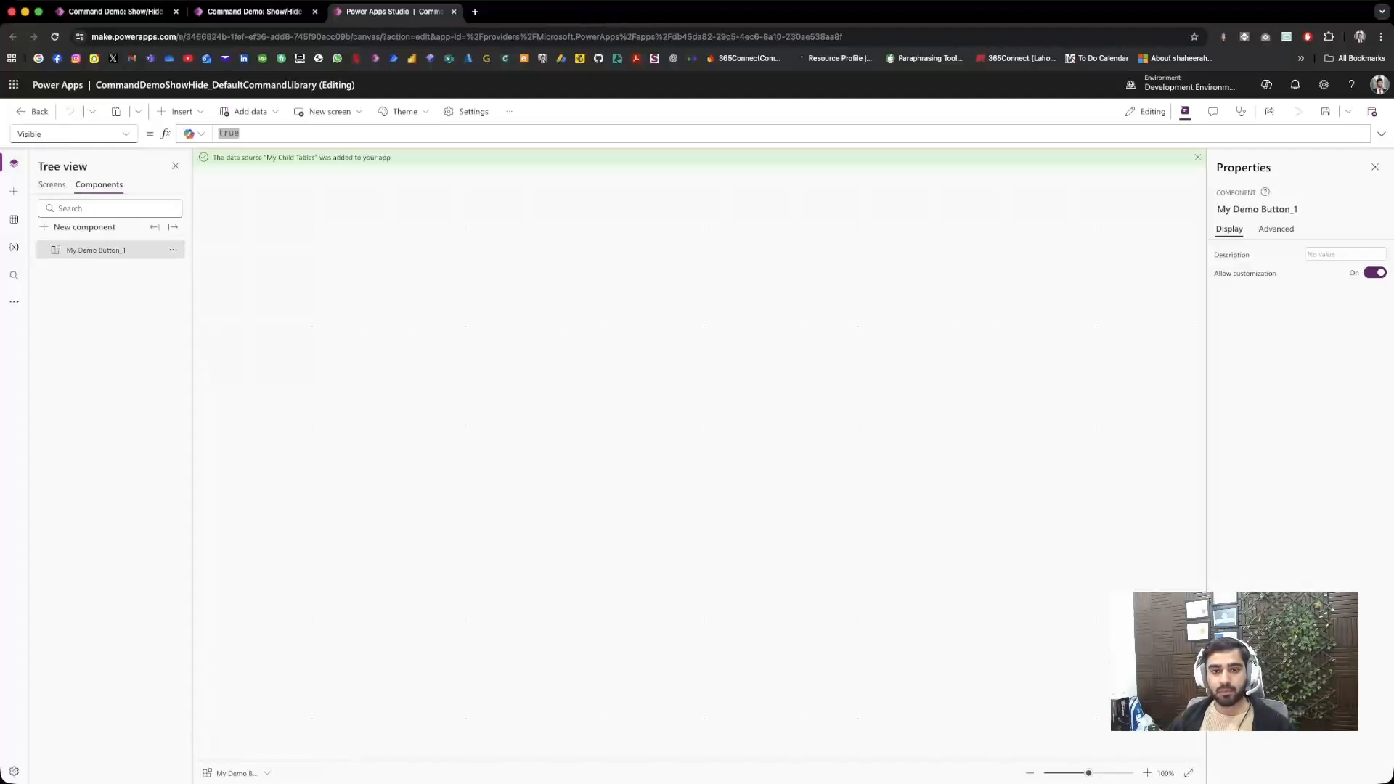
double_click(230, 133)
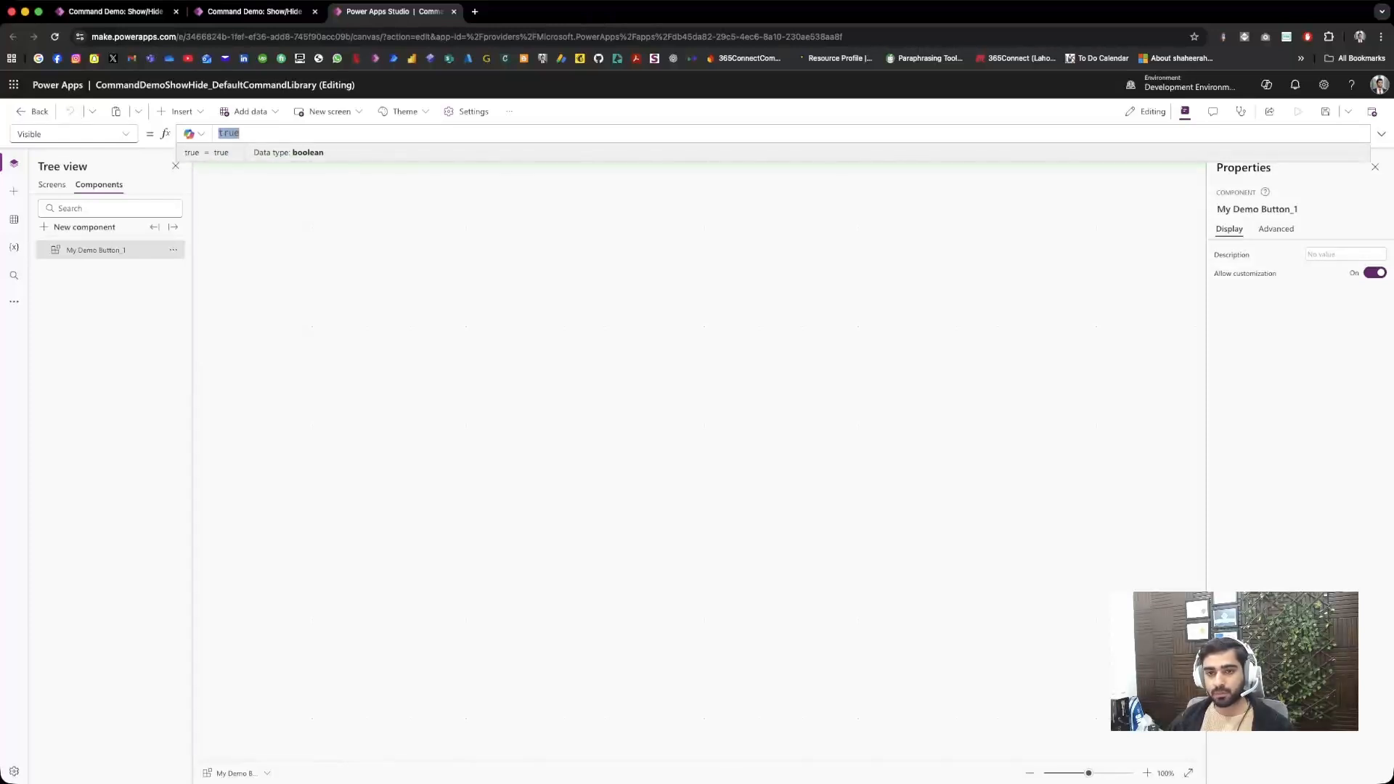
left_click(1381, 133)
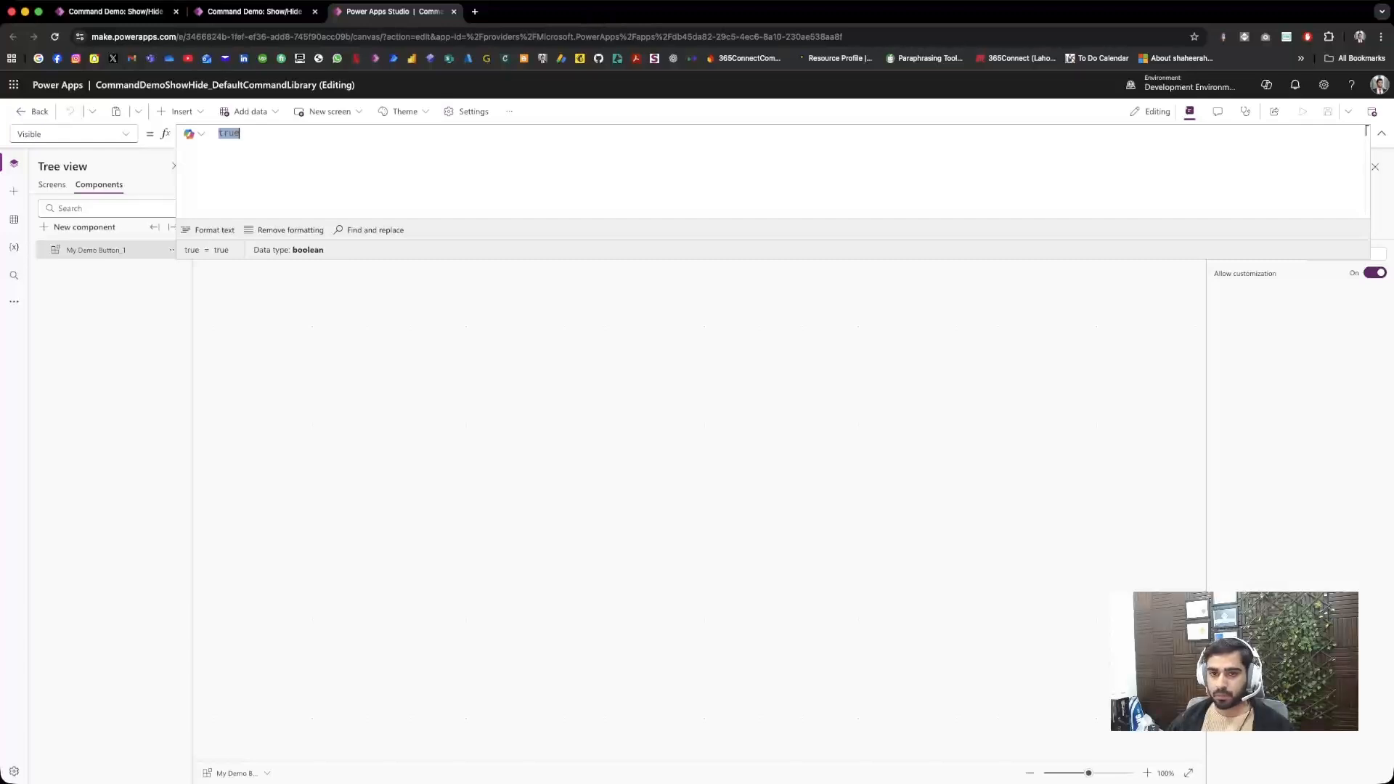
type("cou")
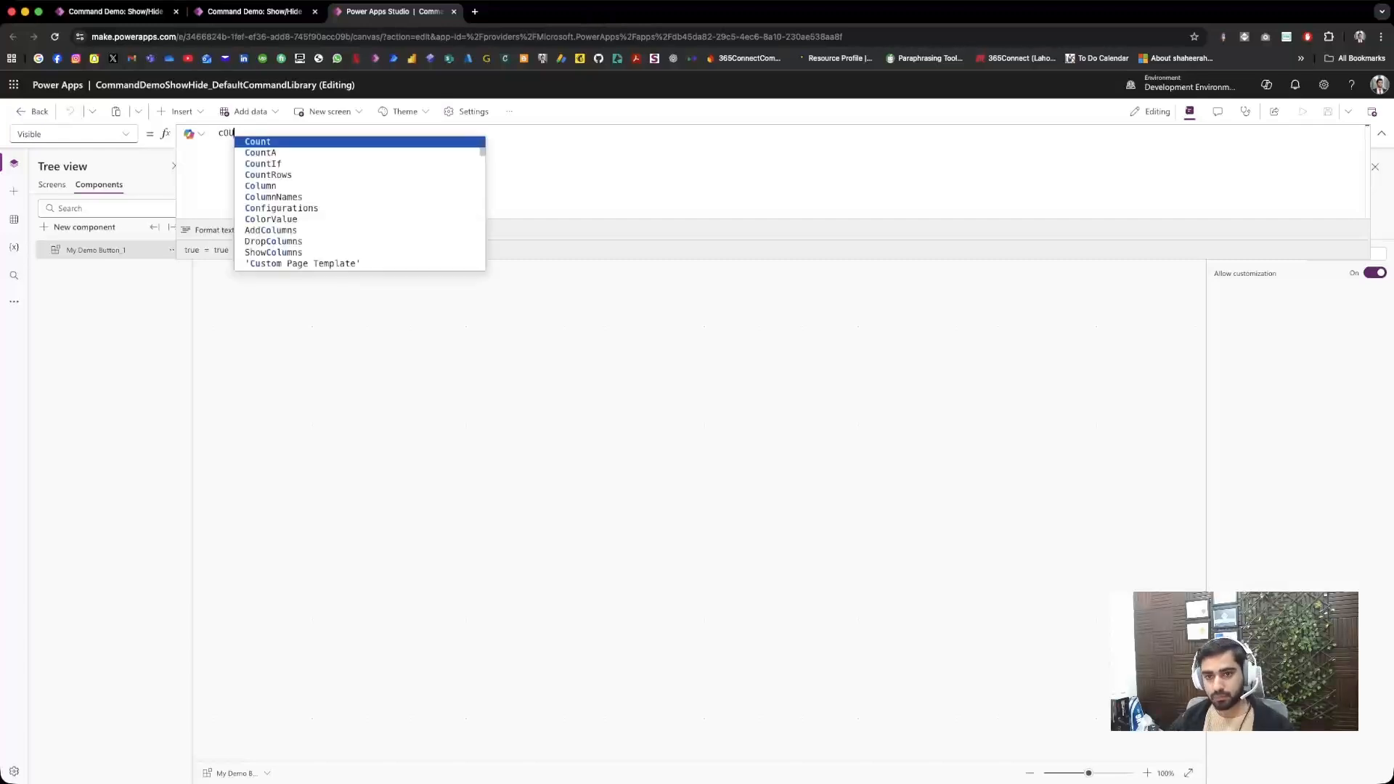
key("Down")
key("Down")
key("Tab")
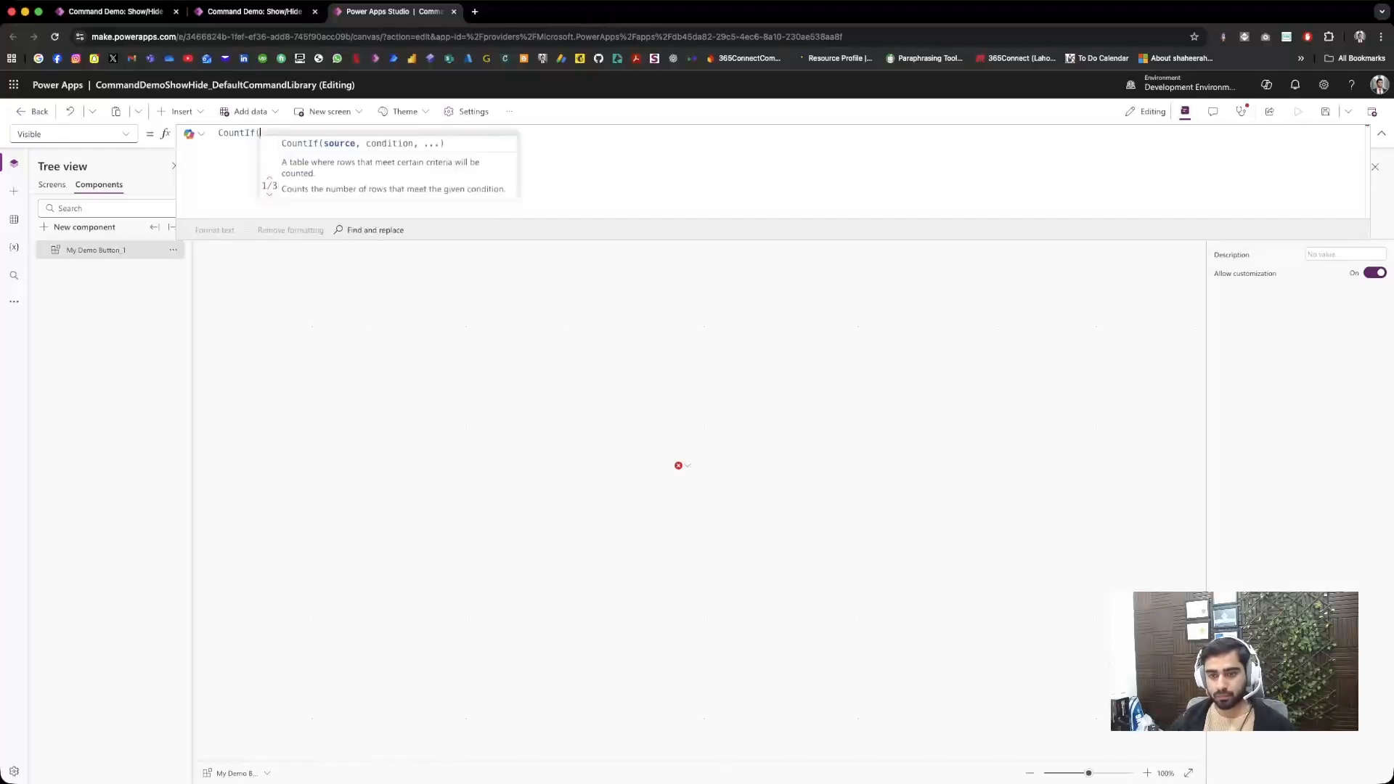
Step: Set the CountIf source to 'My Child Tables' As _child
type("'My Child Tables' ")
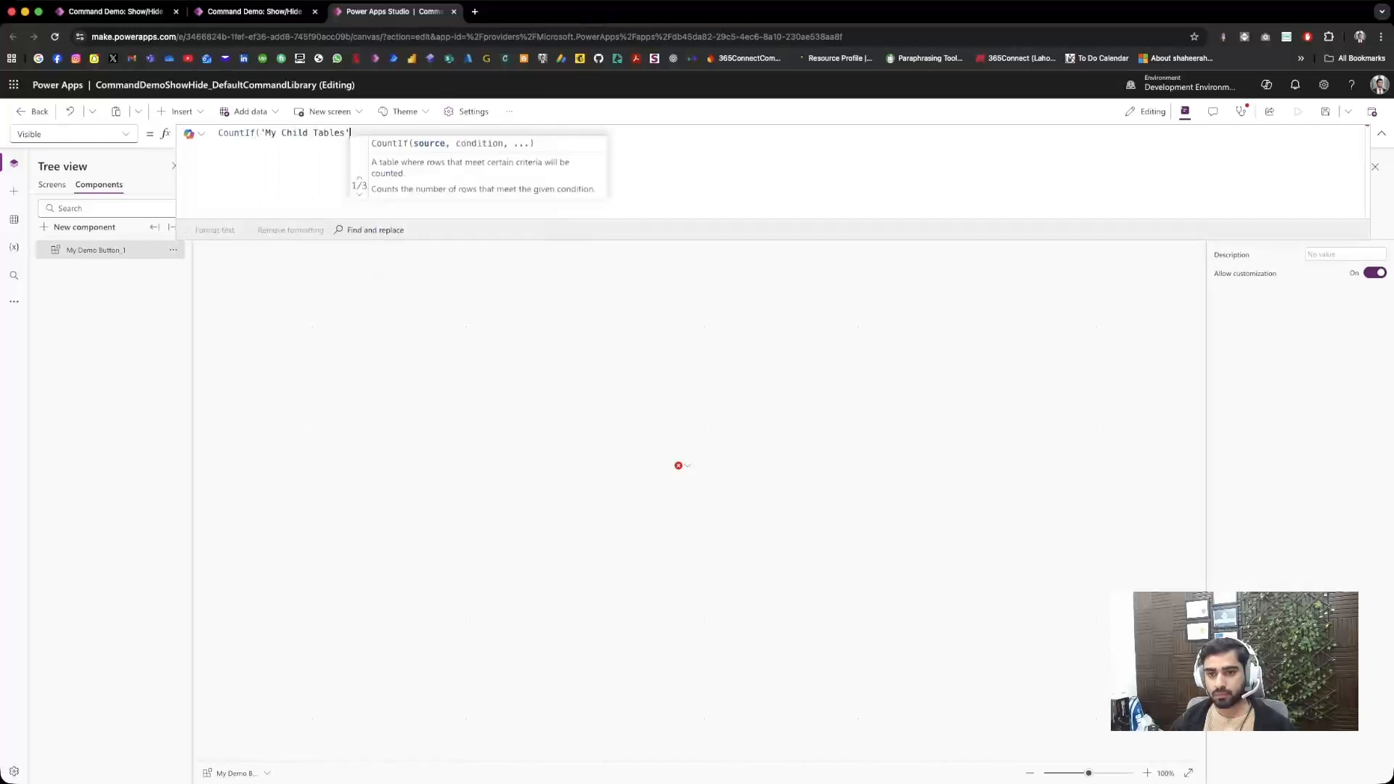
type("A")
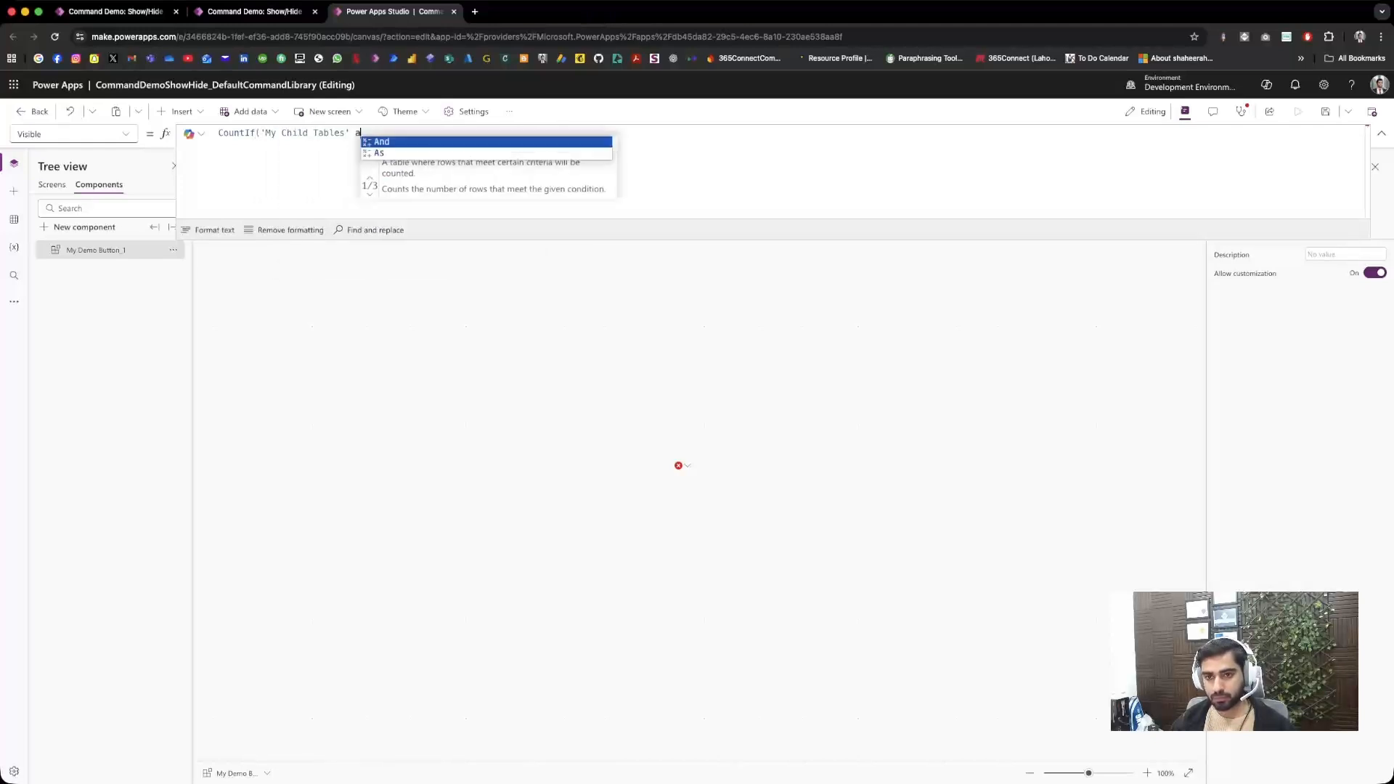
type("s -chil")
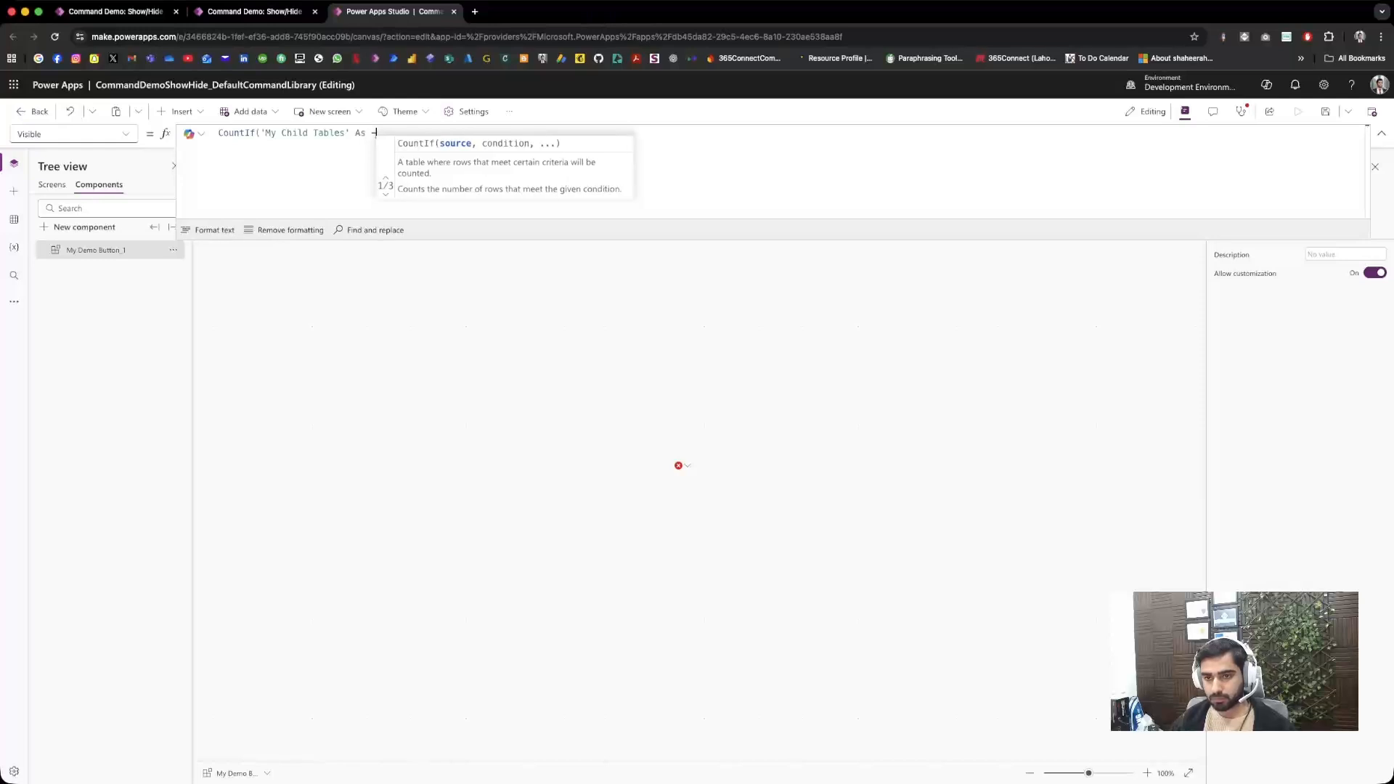
key("BackSpace")
key("BackSpace")
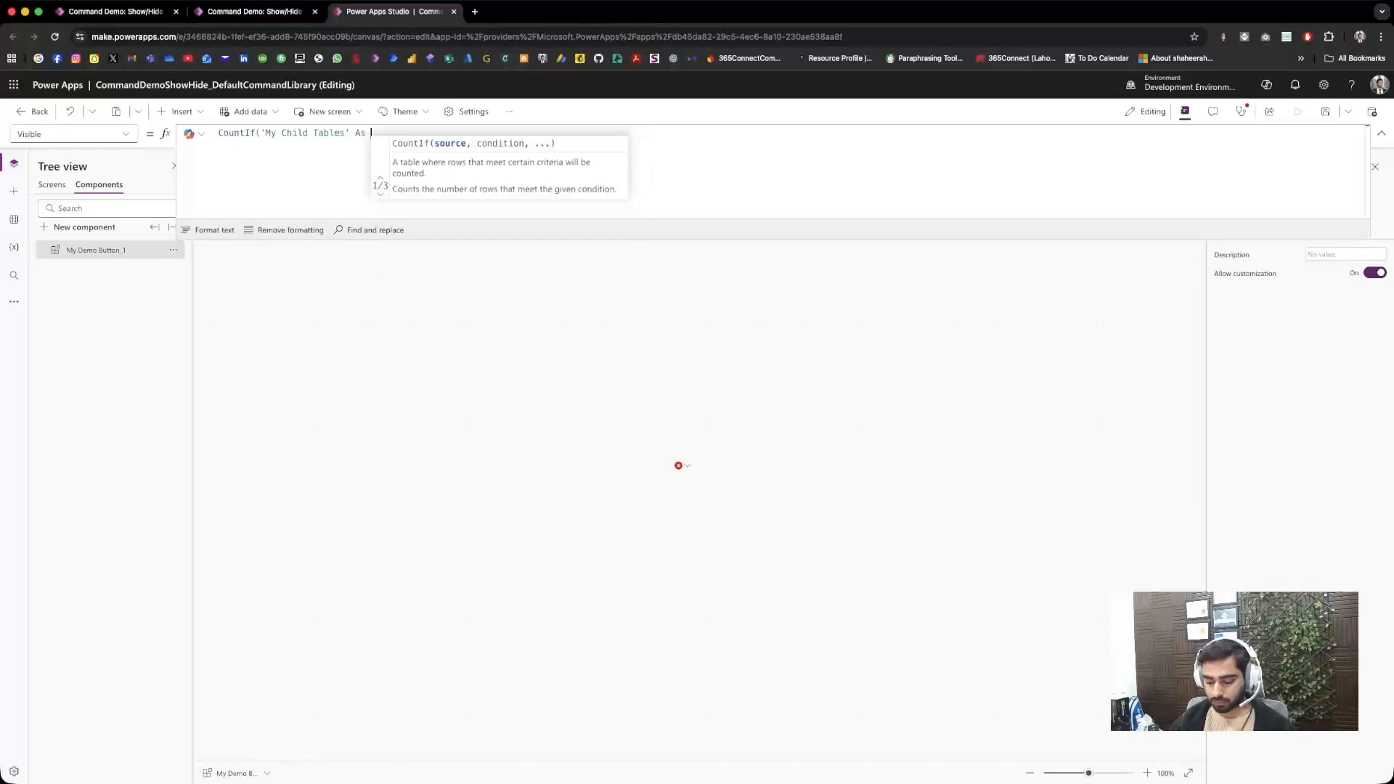
type("ild")
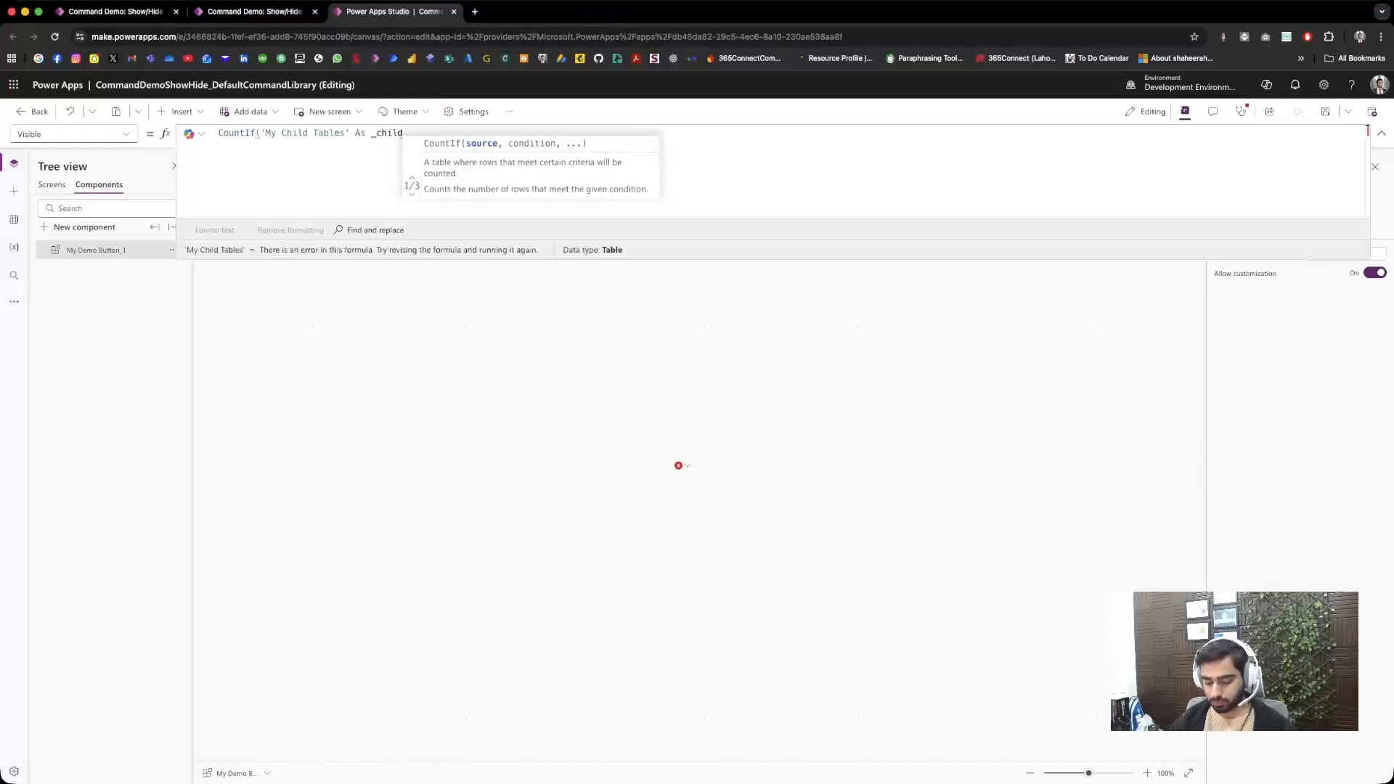
type(", _d")
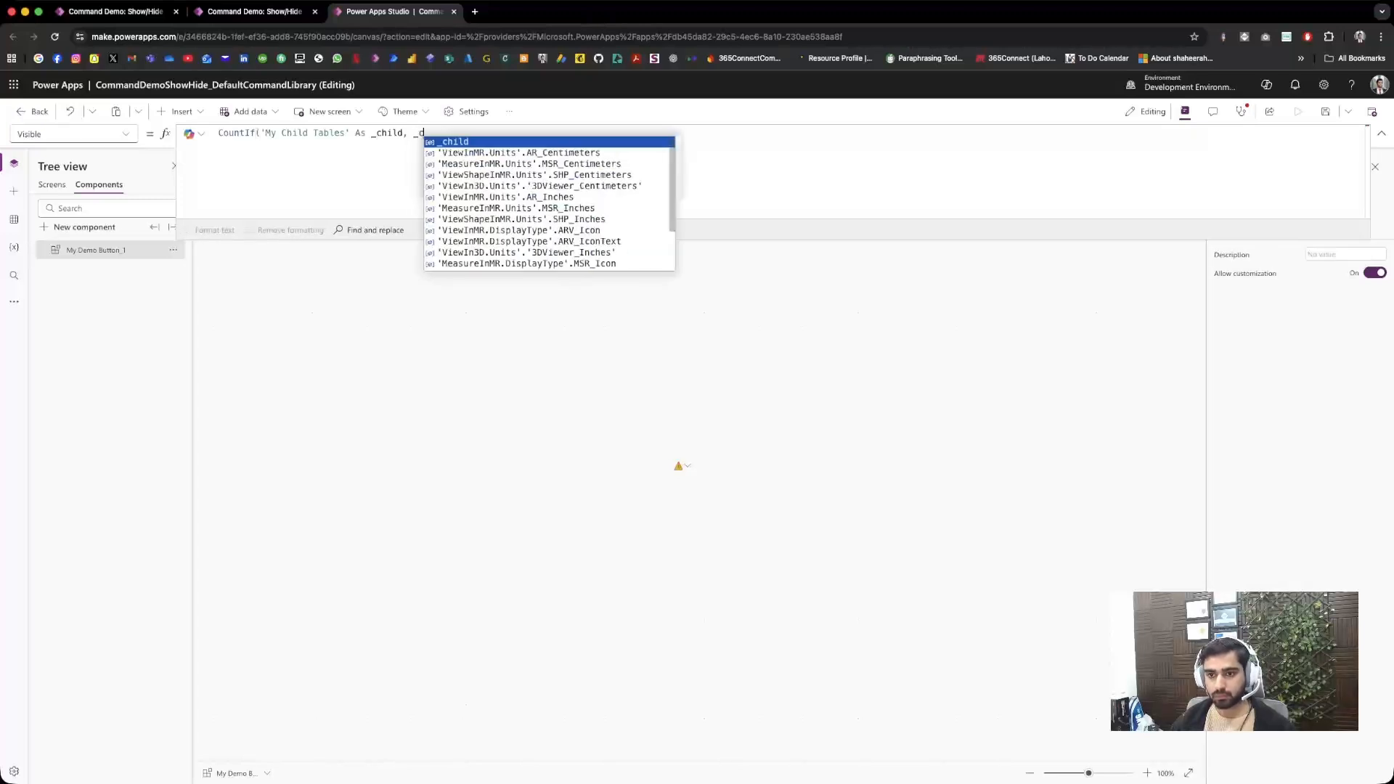
Step: Begin the CountIf condition with the child's parent identifier, _child.'Parent Record'.'My Parent Table'
key("Tab")
type(".pare")
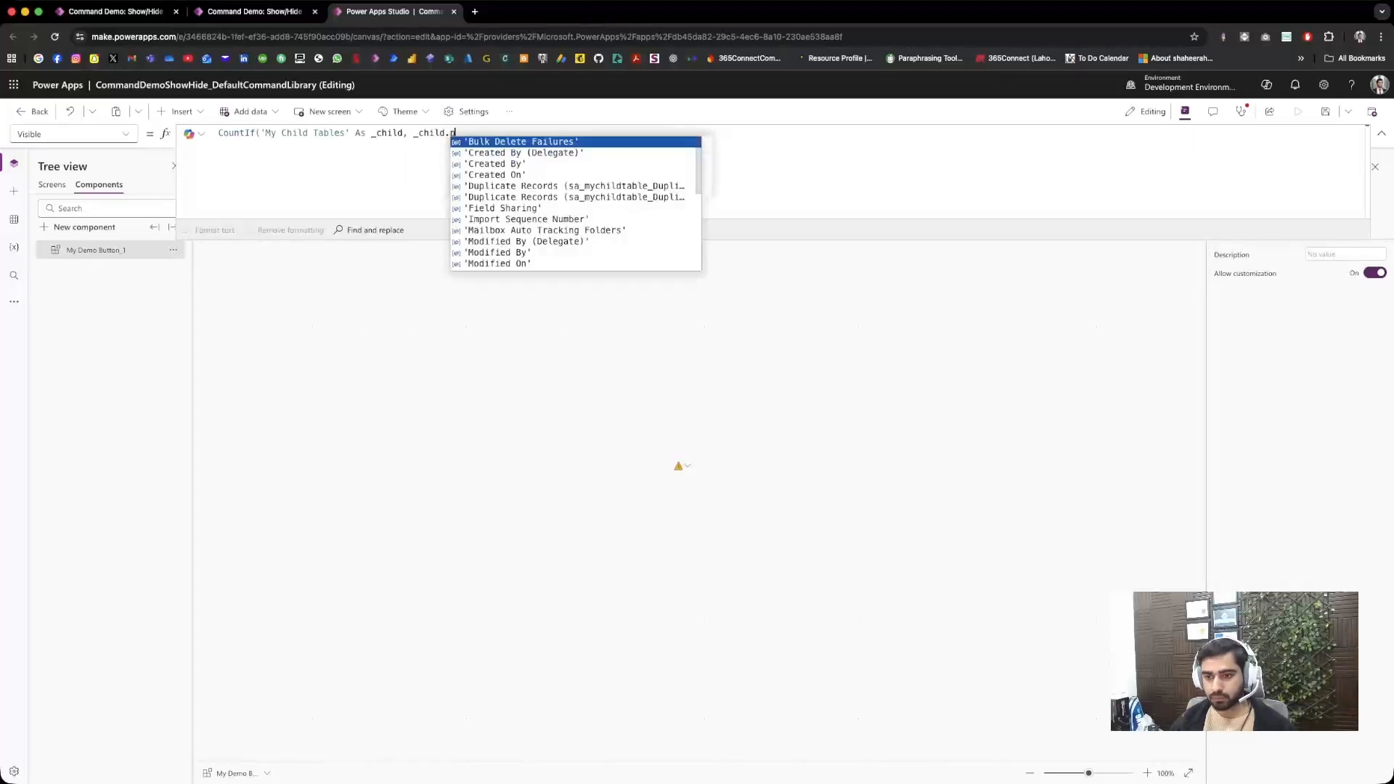
key("Tab")
type(".pare")
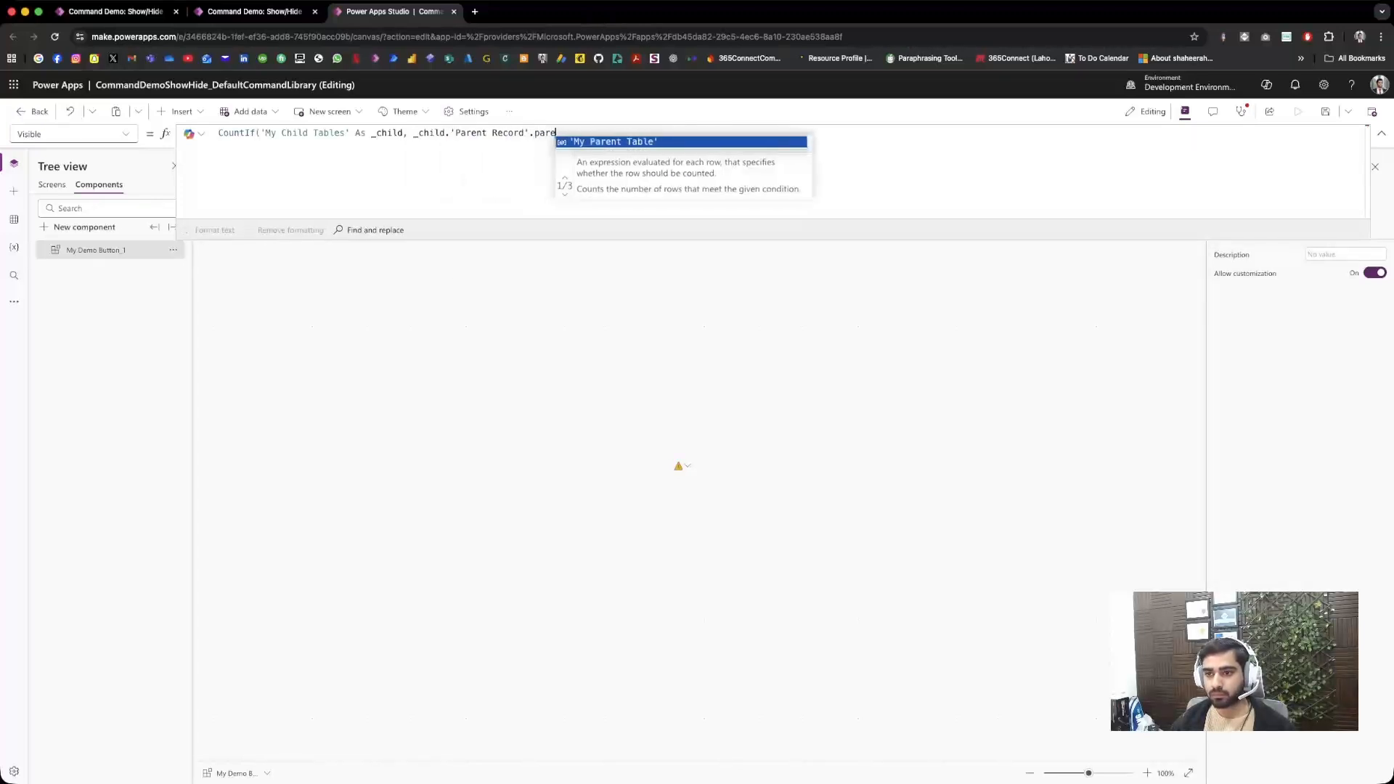
key("Tab")
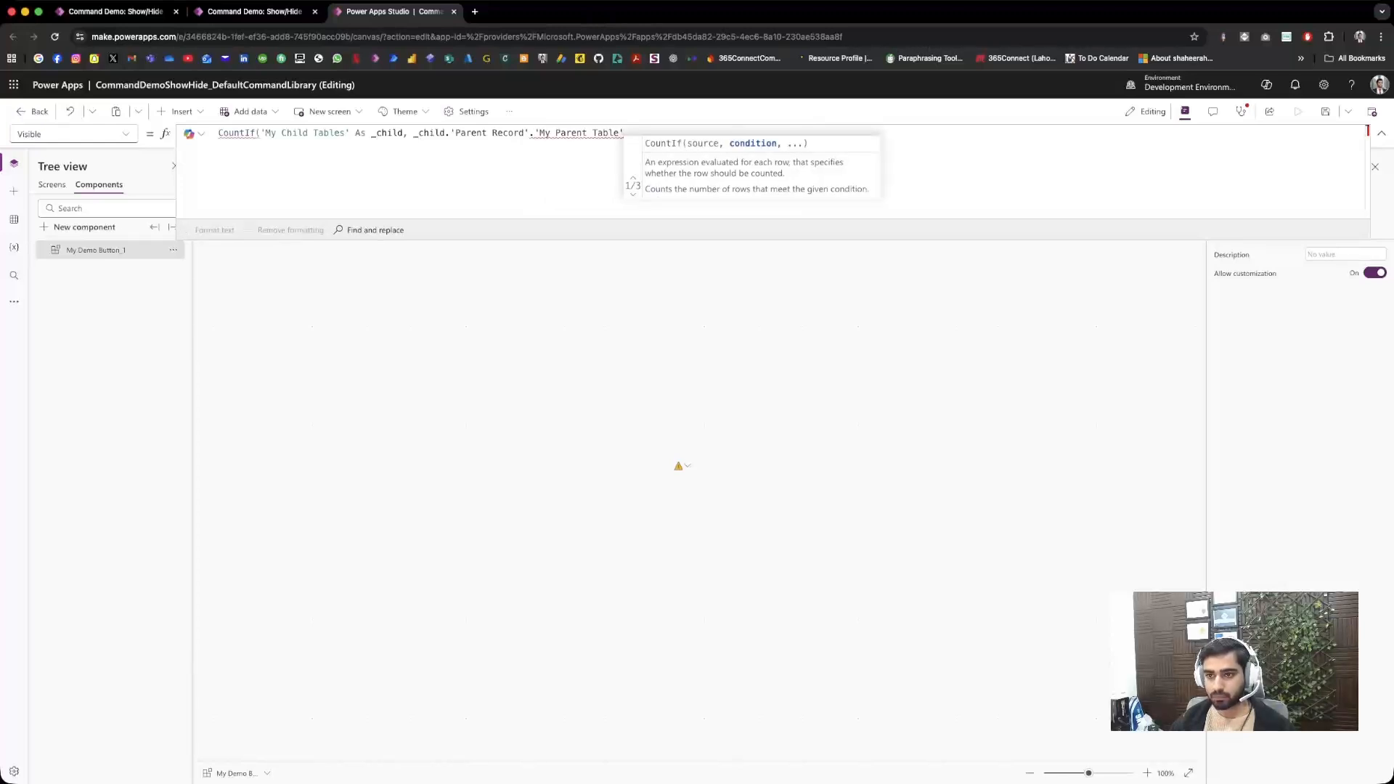
Step: Complete the Visible formula by comparing with Self.Selected.Item.'My Parent Table', closing CountIf and requiring the result to be >0
type("= ")
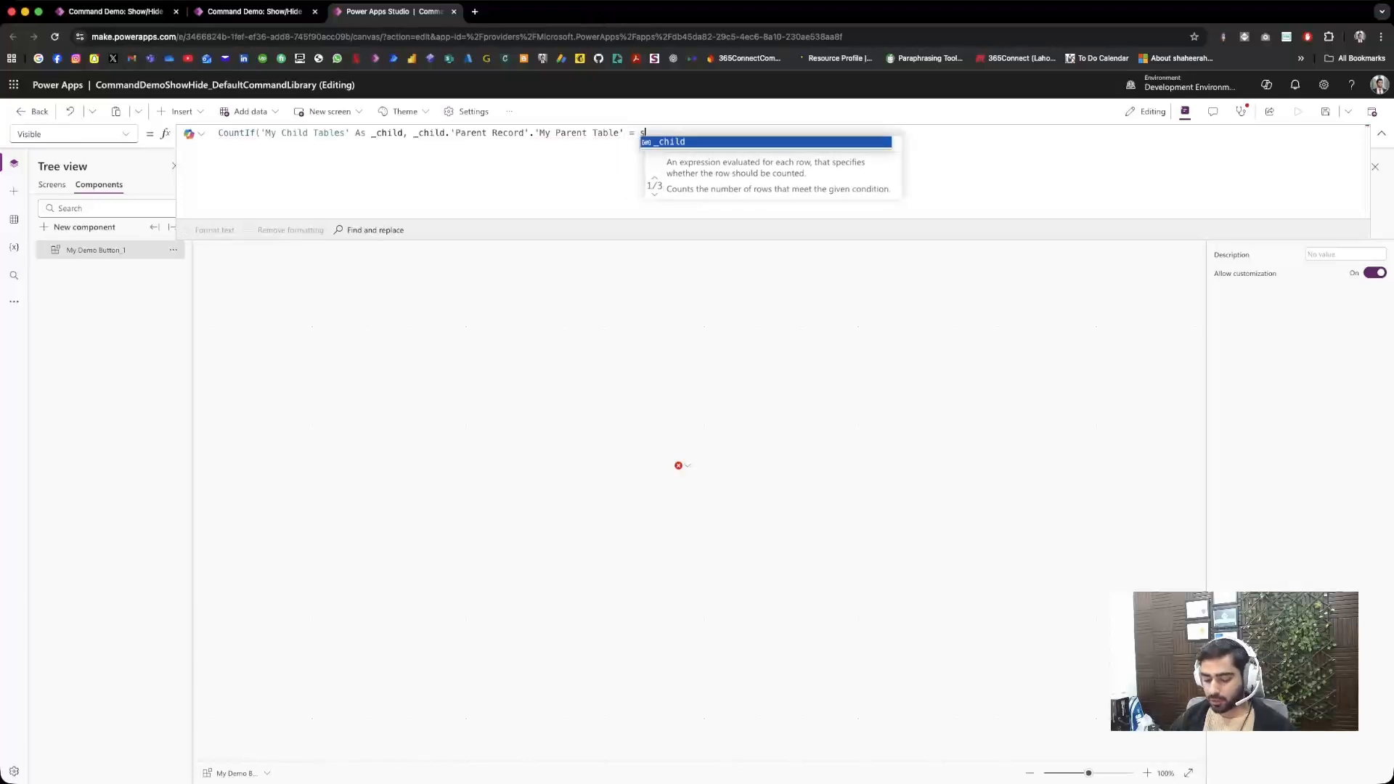
type("self")
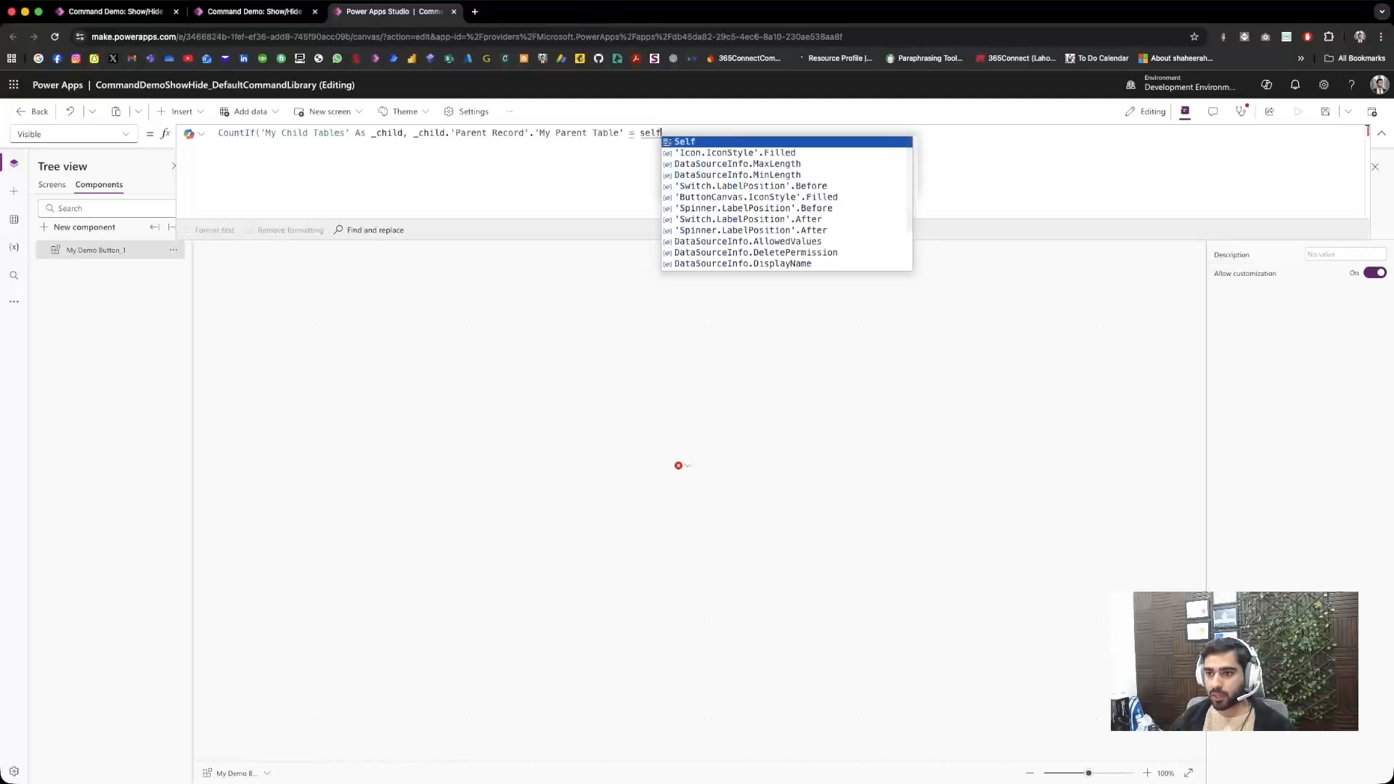
key("Tab")
type(".")
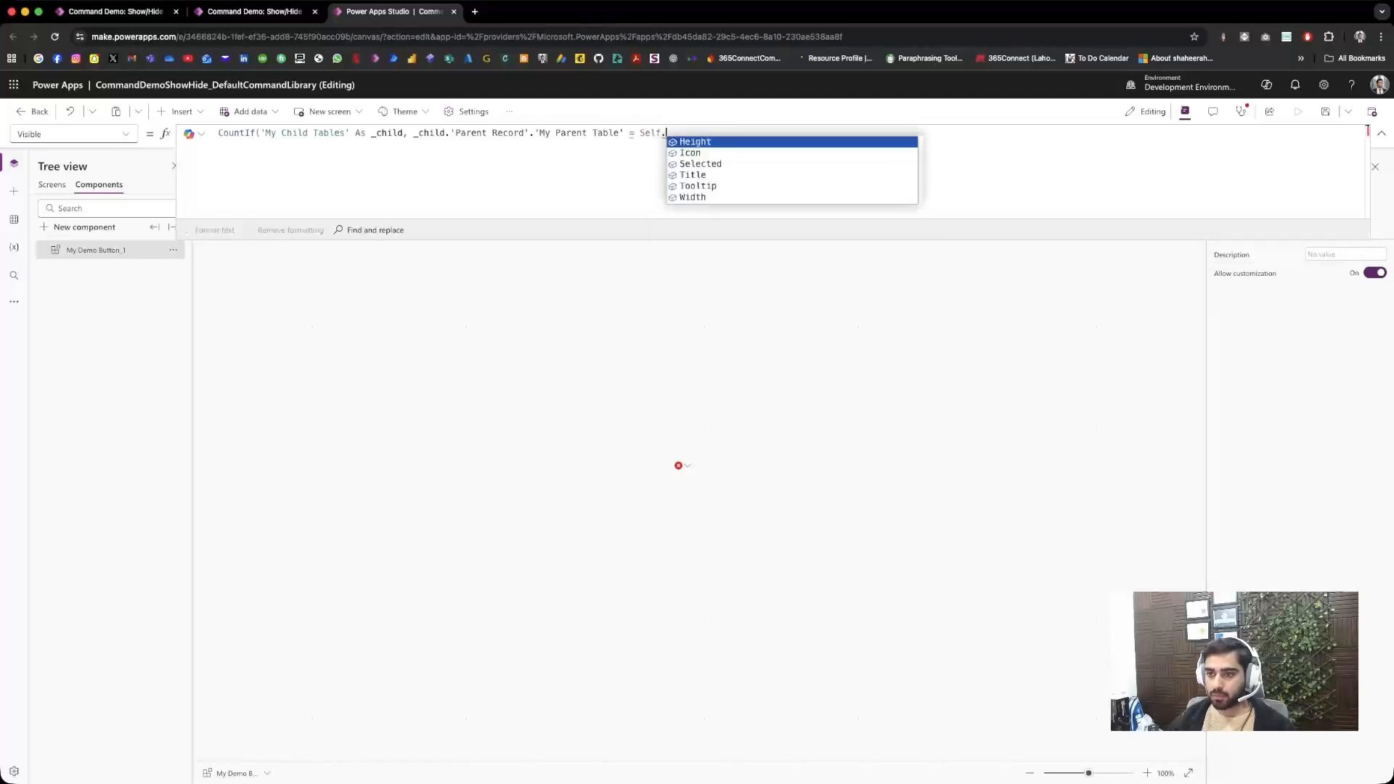
key("Down")
key("Down")
key("Tab")
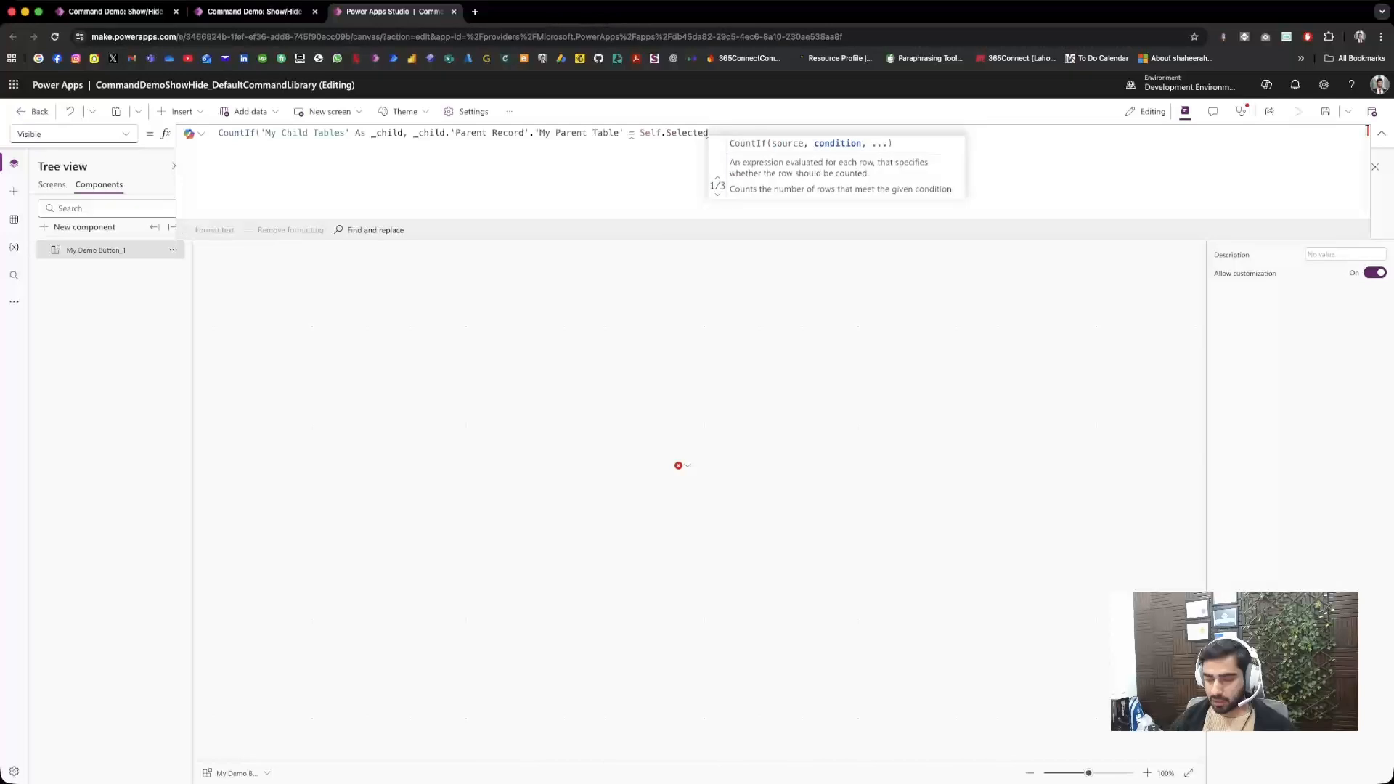
type(".")
key("Down")
key("Tab")
type(".")
key("Tab")
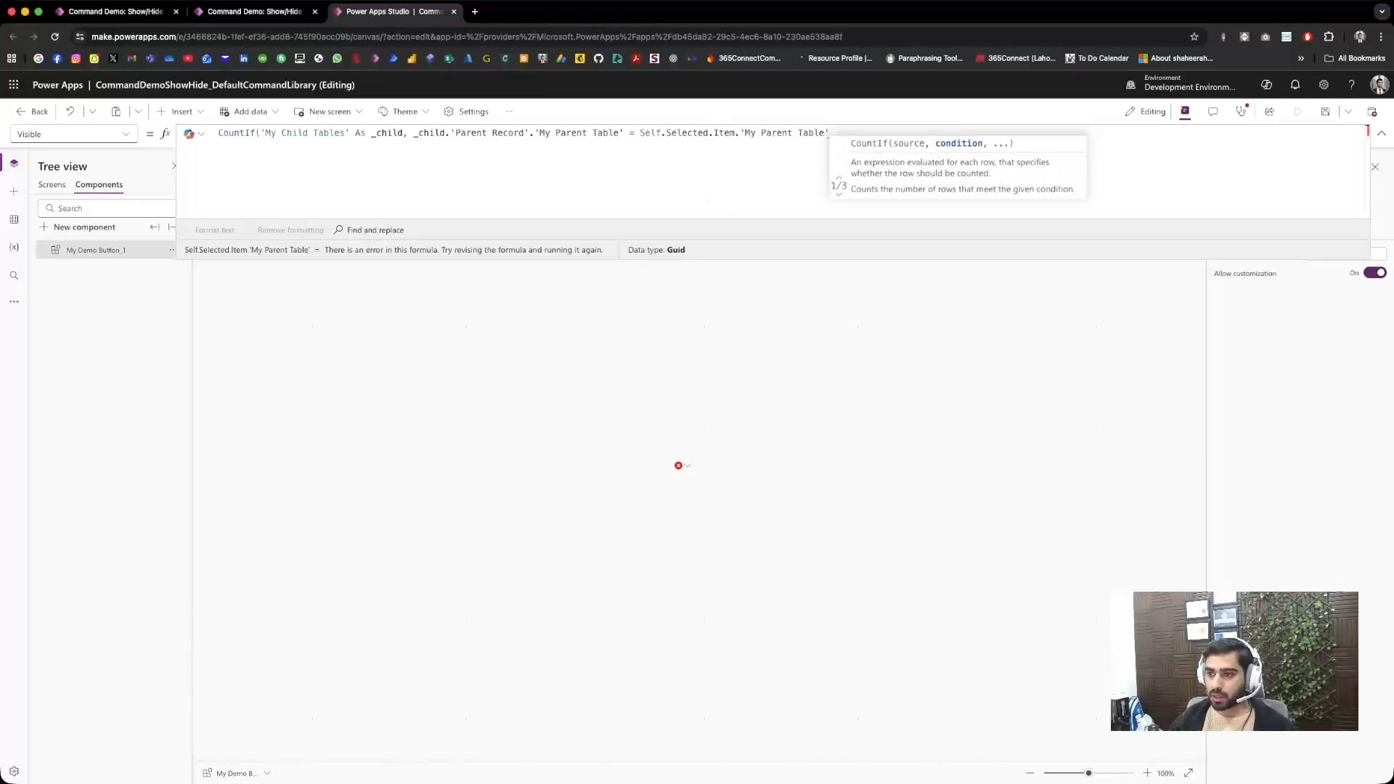
type(")")
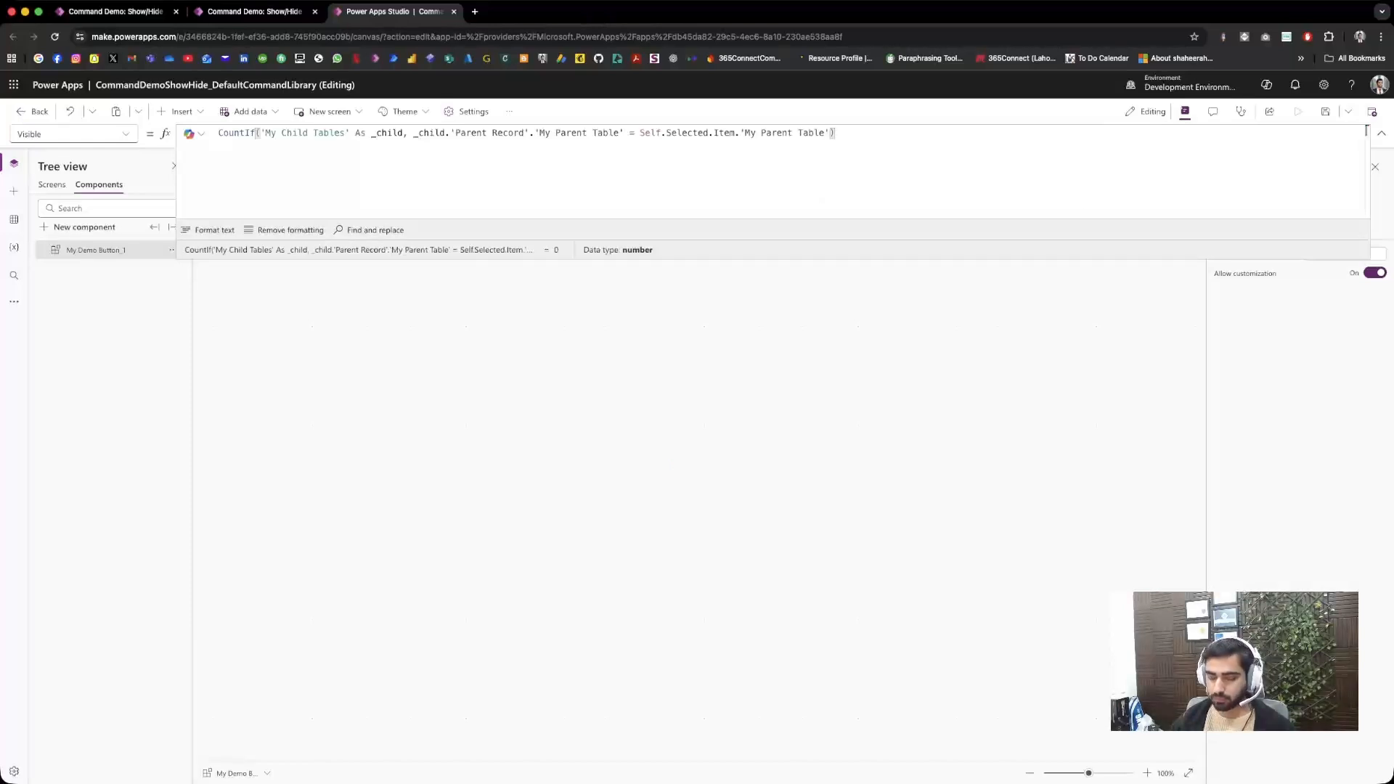
type(">0")
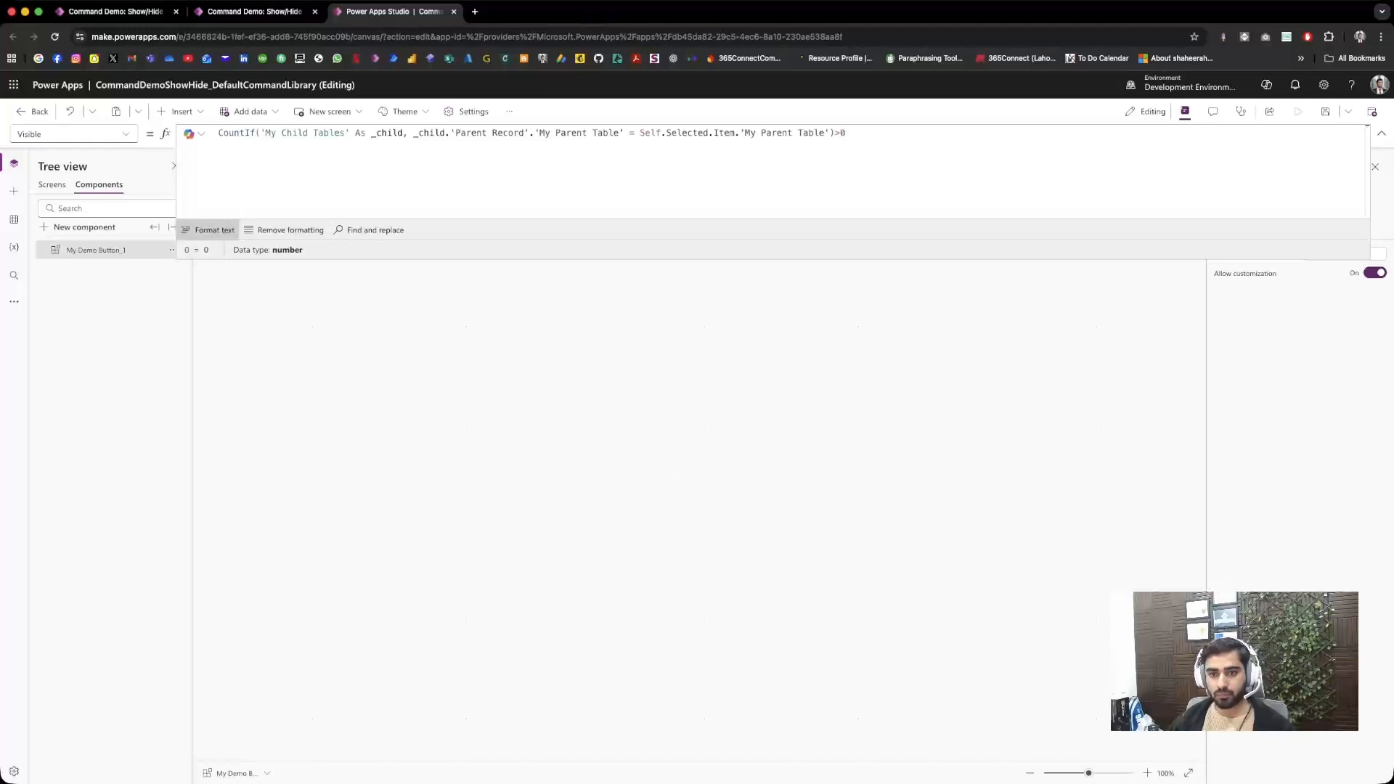
Step: Format the Visible formula and extend the CountIf condition with && _child.Status
left_click(211, 229)
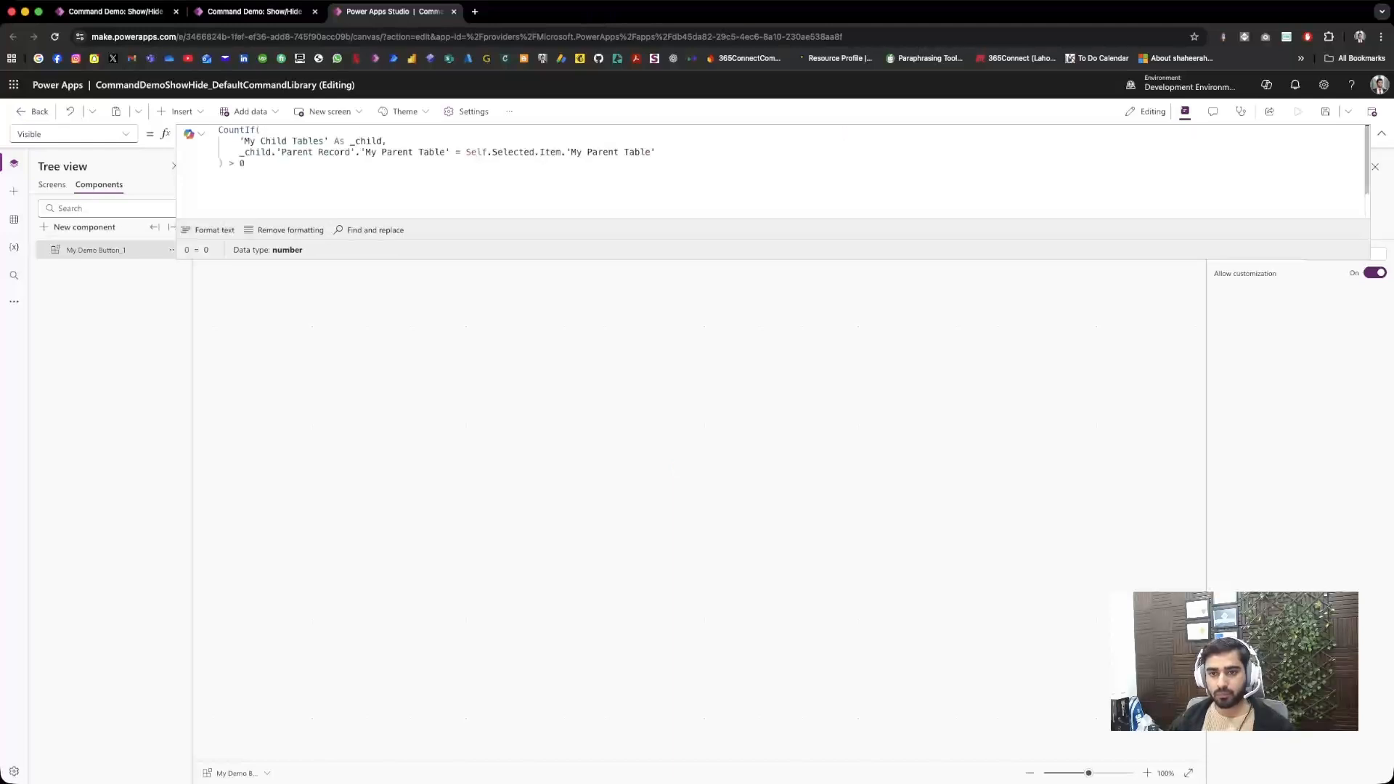
left_click(656, 152)
type("&&")
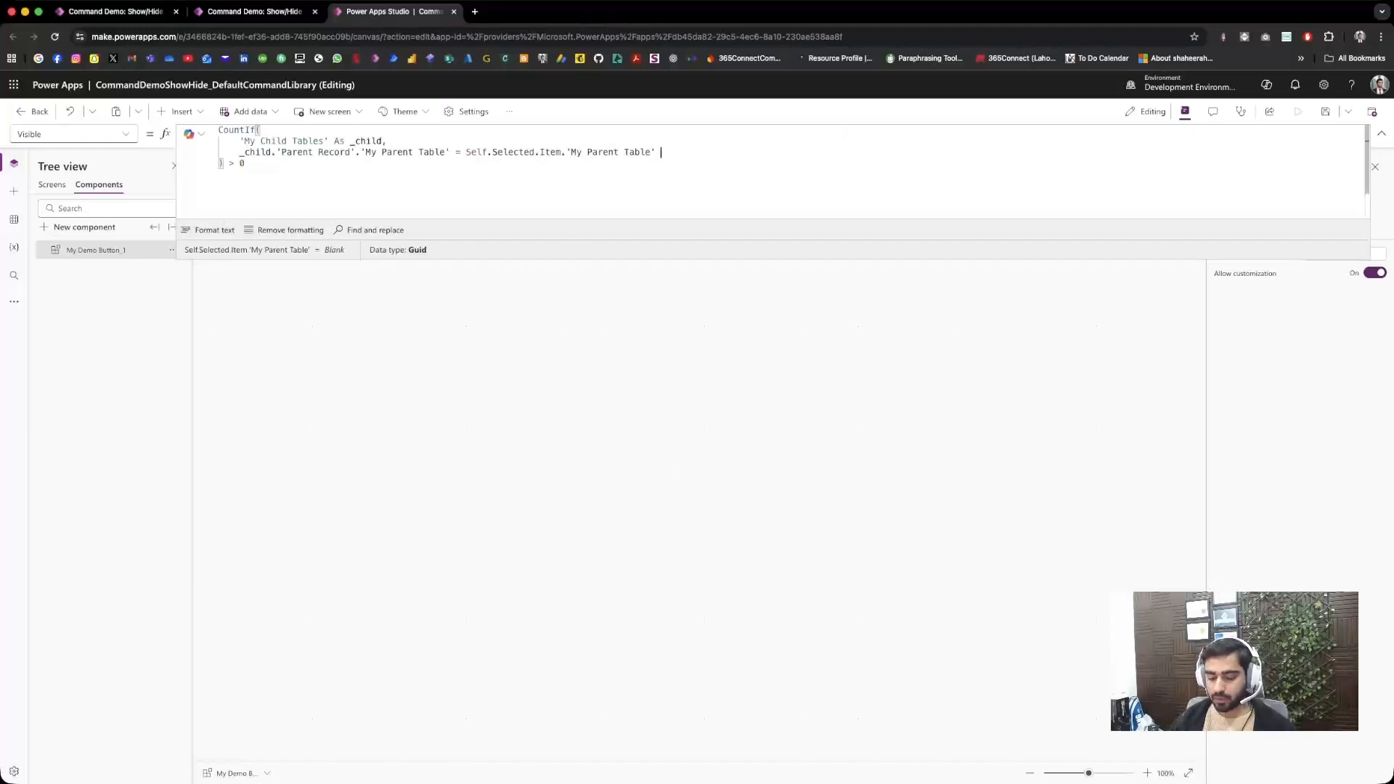
type(" _child")
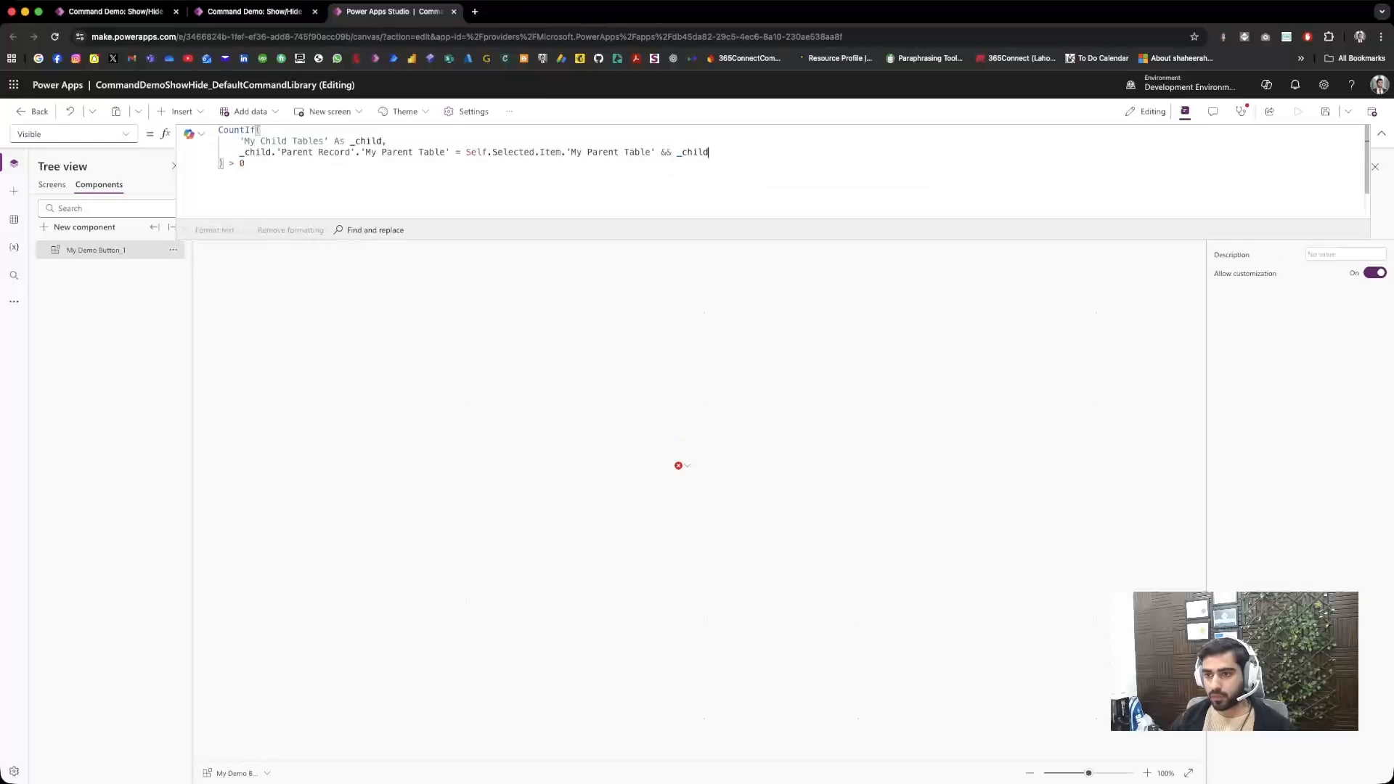
type(".s")
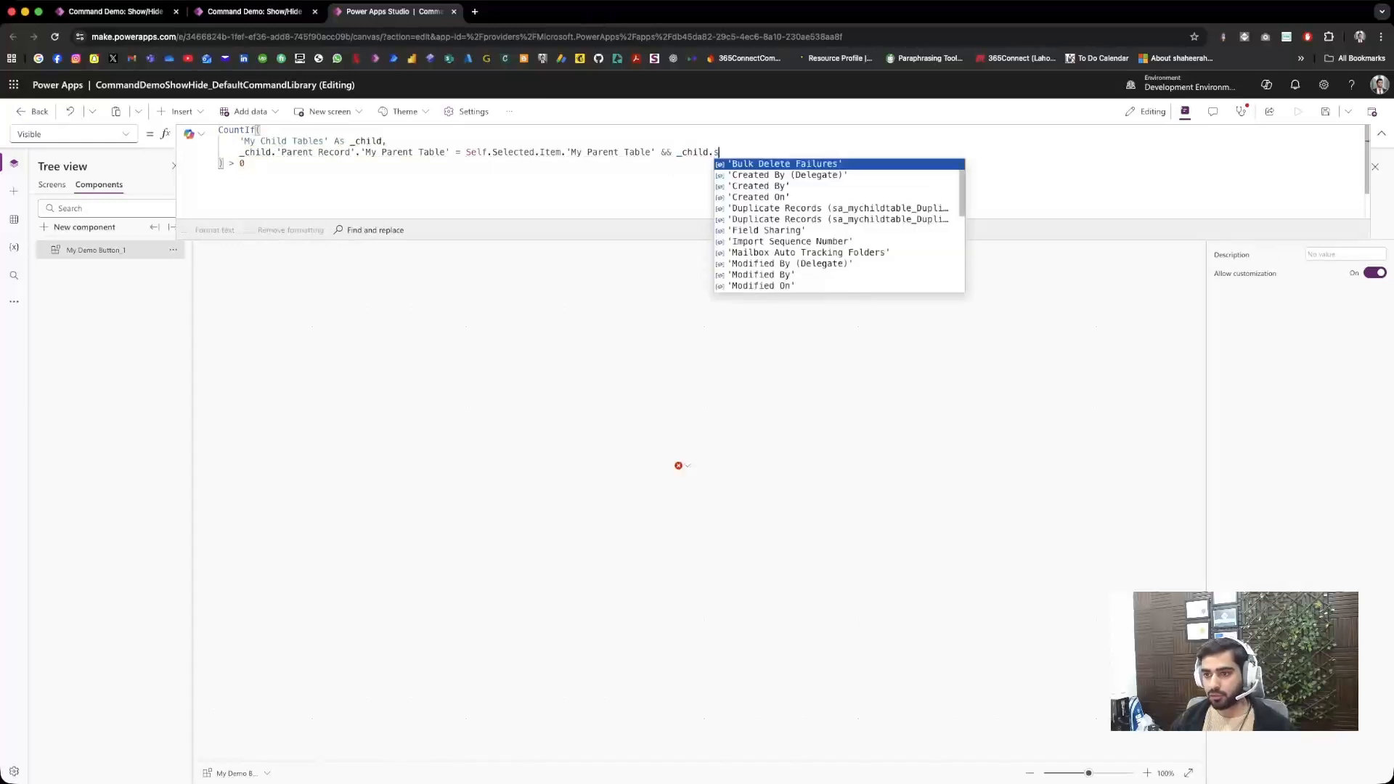
type("tatus")
key("Tab")
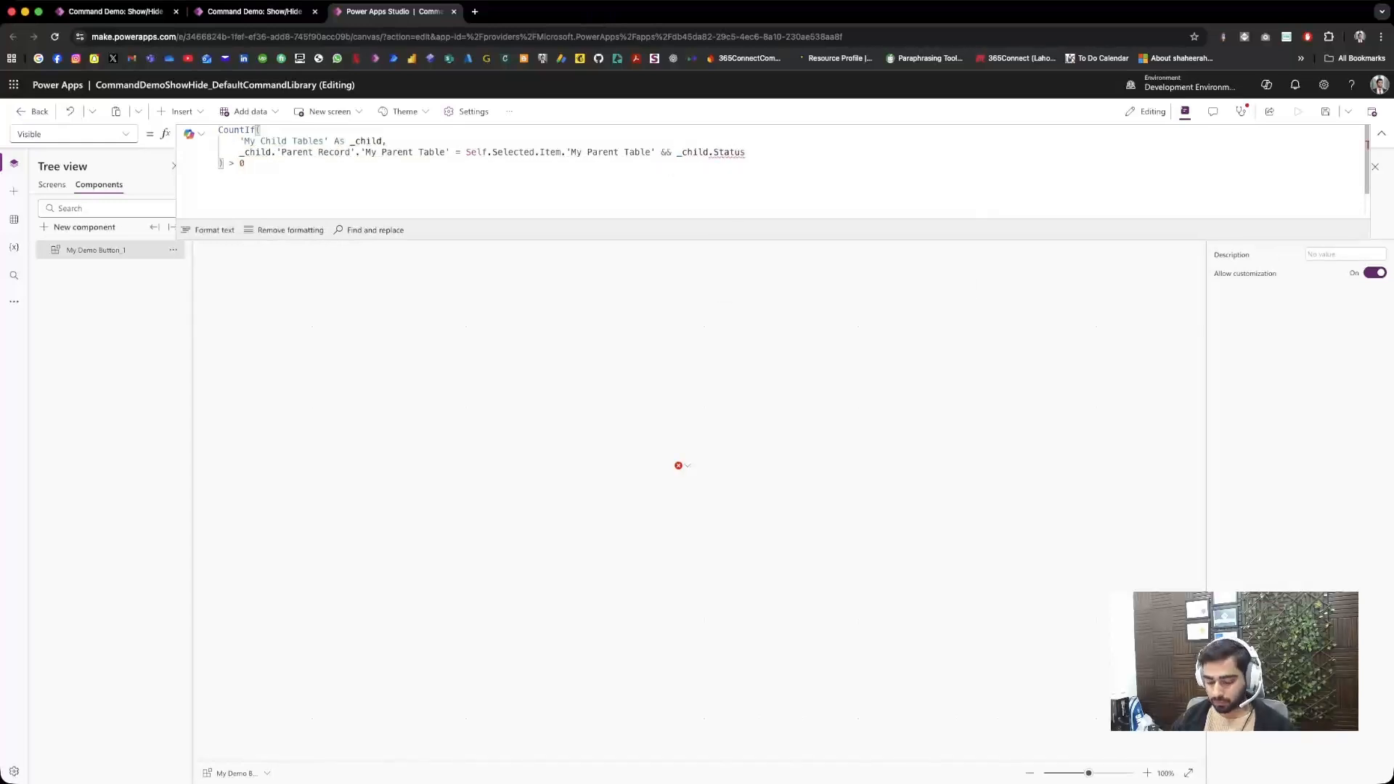
Step: Compare the child's status with 'Status (My Child Tables)'.Active in the CountIf condition
type("= status")
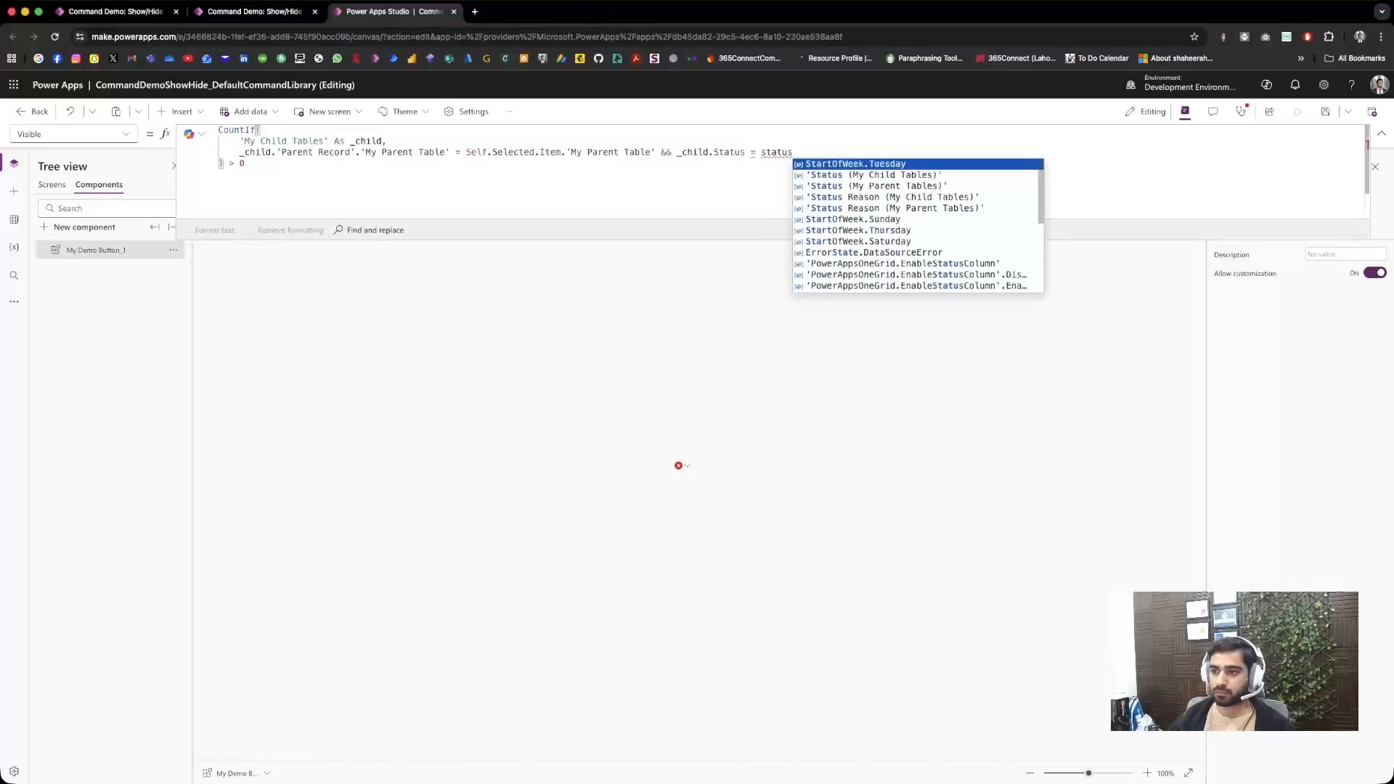
key("Down")
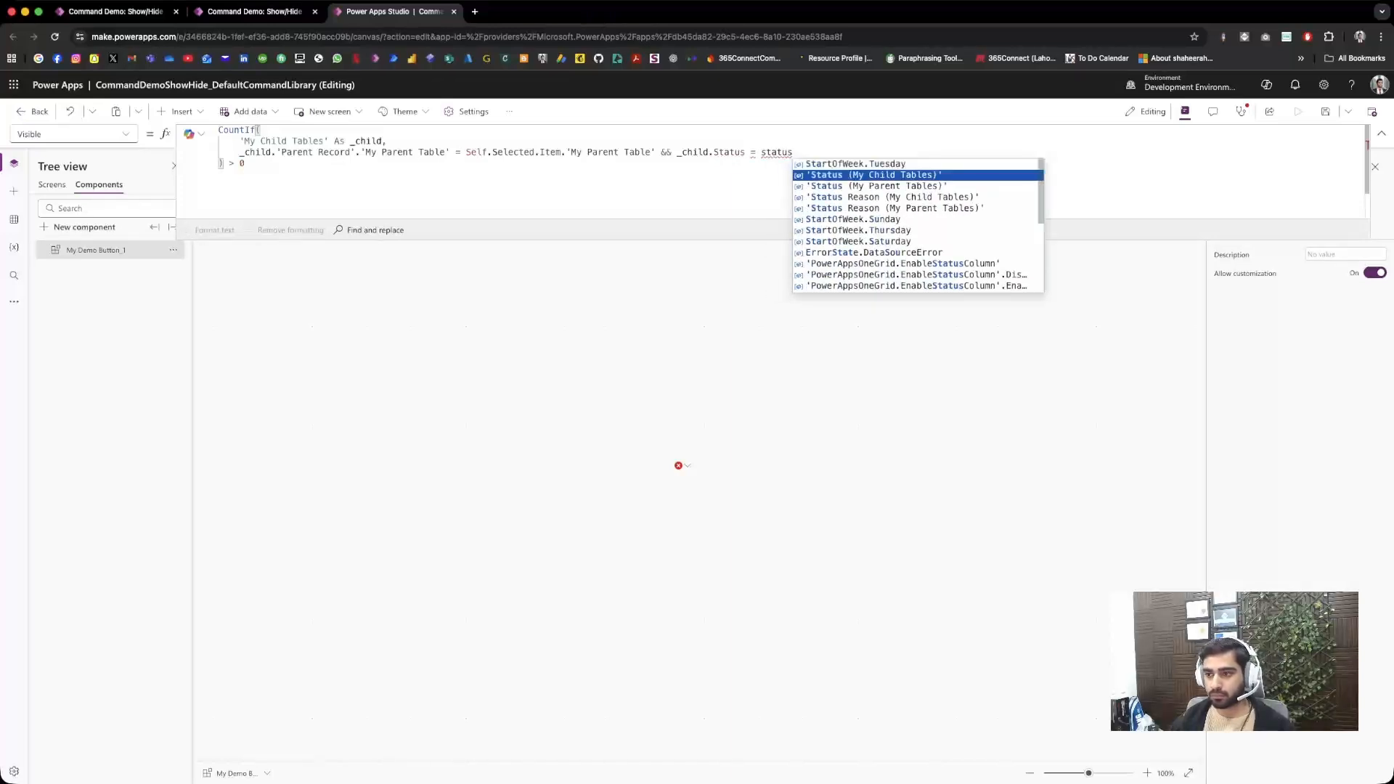
key("Tab")
type(".")
key("Tab")
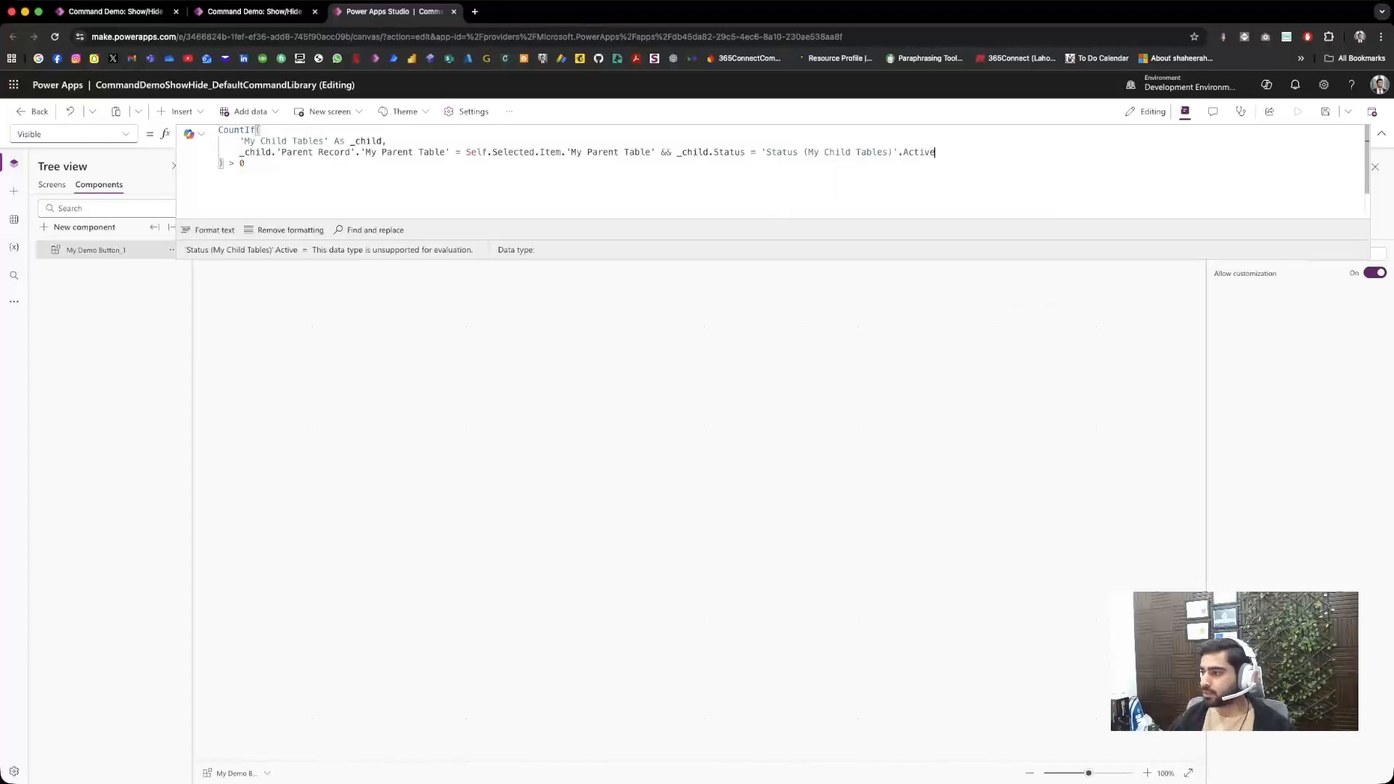
Step: Save and publish the command component library, then close Power Apps Studio
left_click(1325, 111)
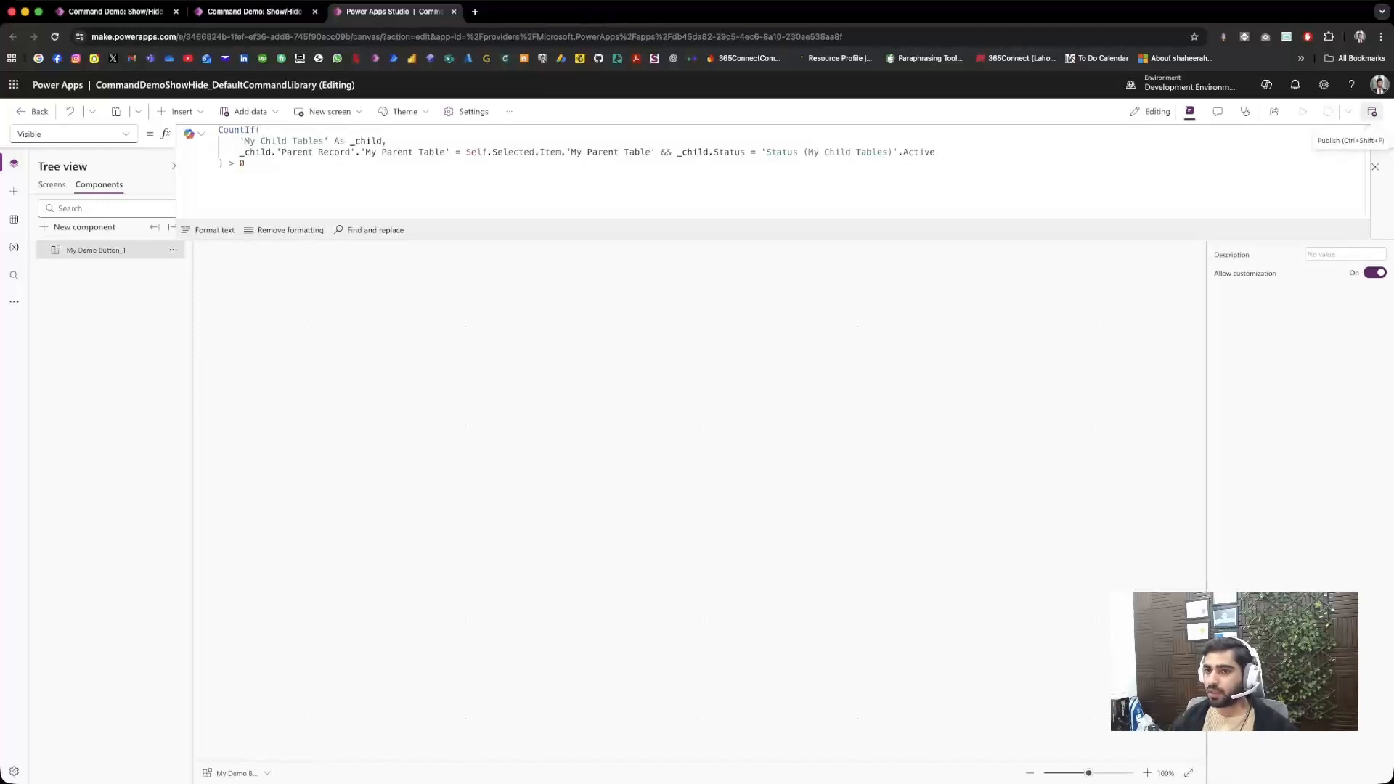
left_click(1372, 112)
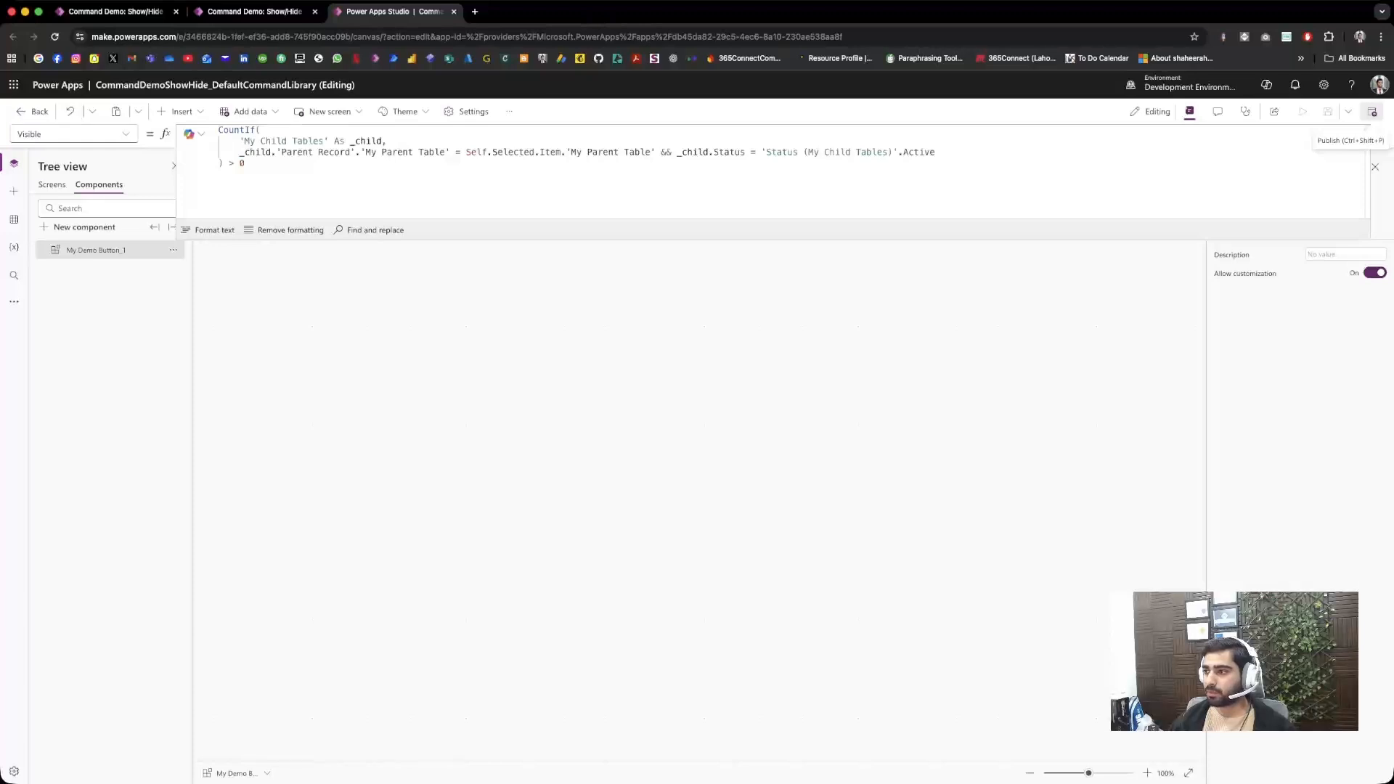
left_click(721, 552)
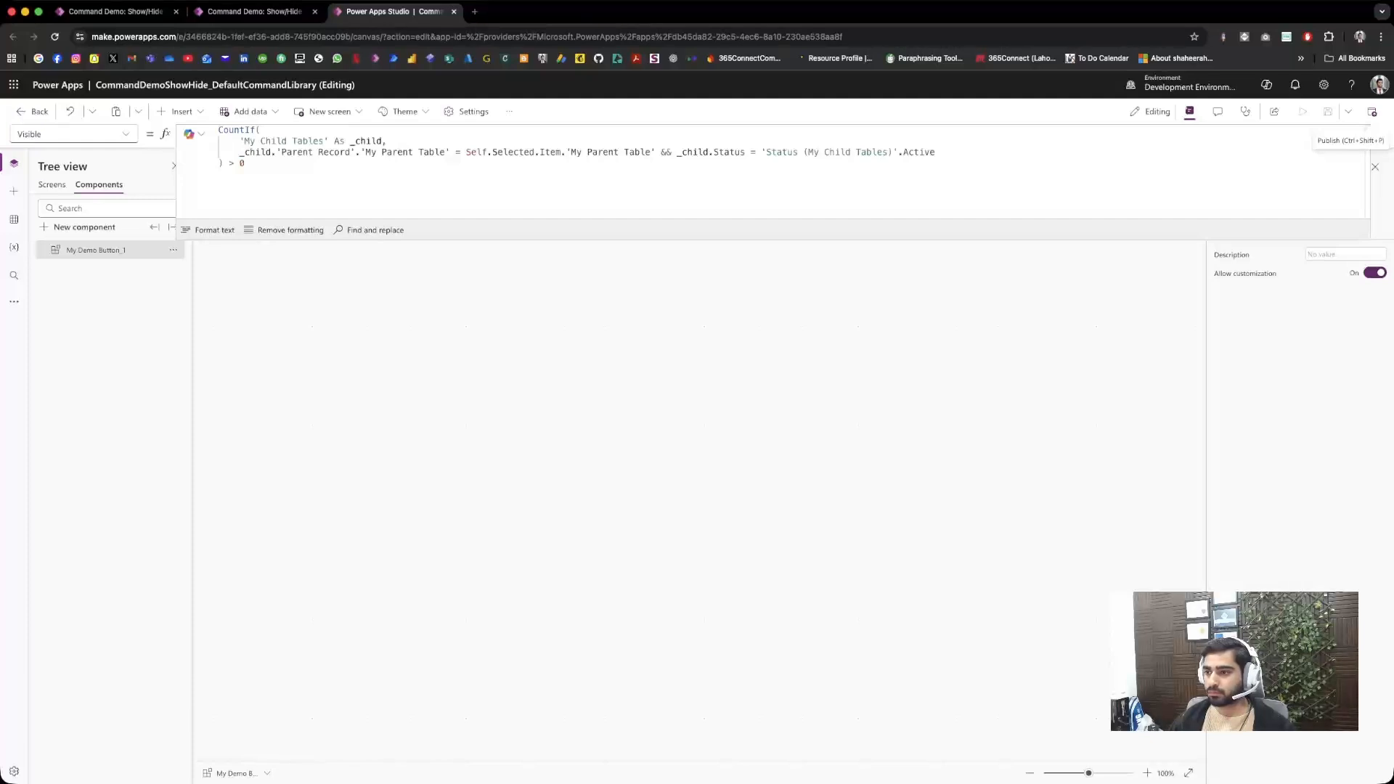
key("super+w")
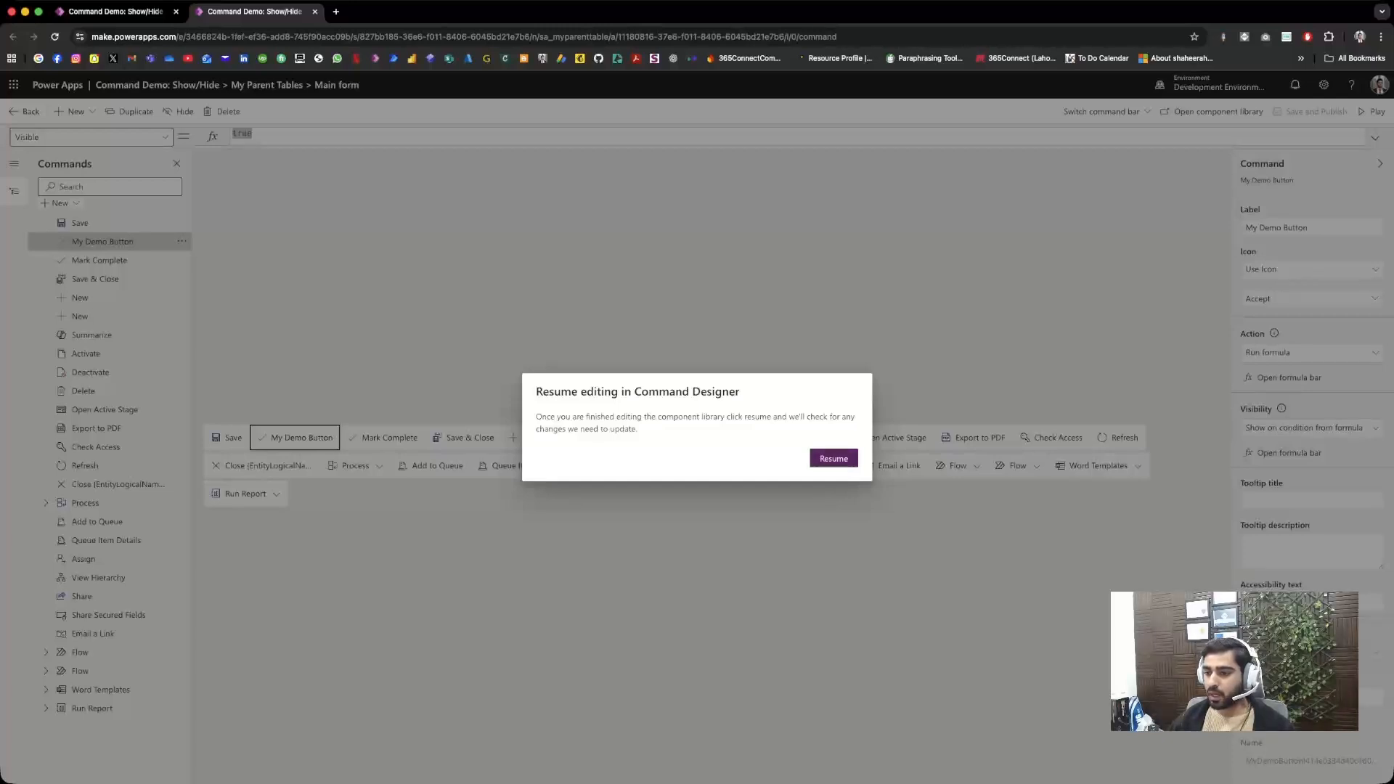
Step: Resume editing in Command Designer and review My Demo Button's full Visible formula
left_click(833, 459)
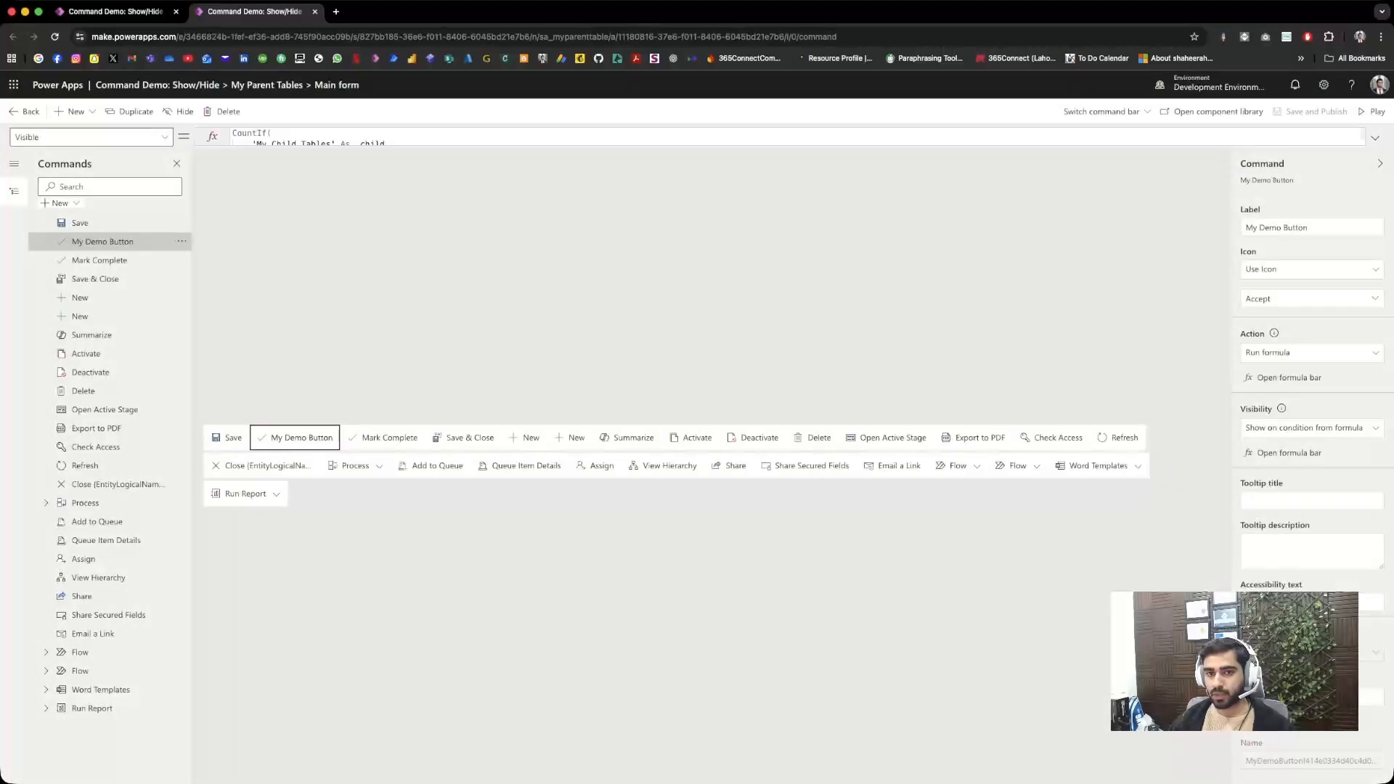
left_click(1375, 138)
left_click(257, 167)
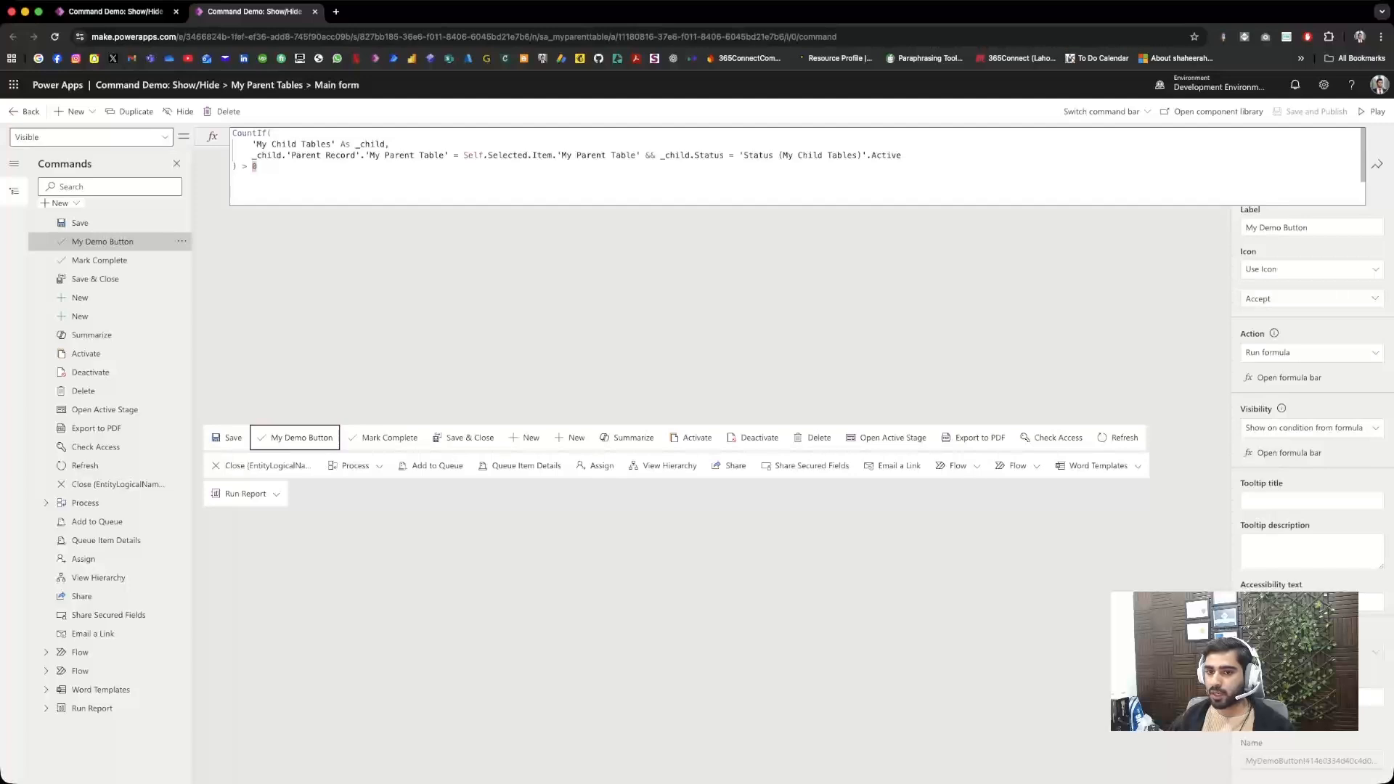
key("super+a")
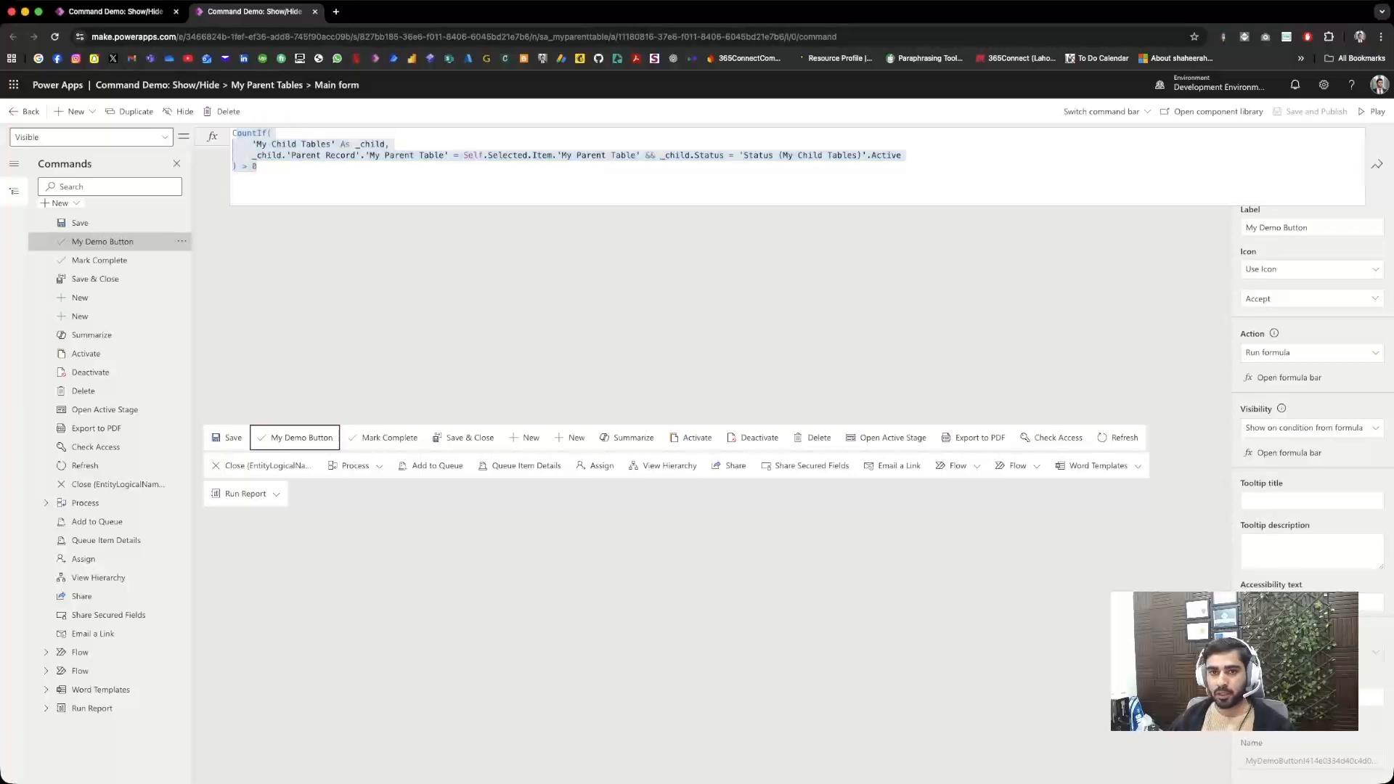
Step: Play the Command Demo: Show/Hide app from its designer and open the My Parent Tables list
left_click(116, 12)
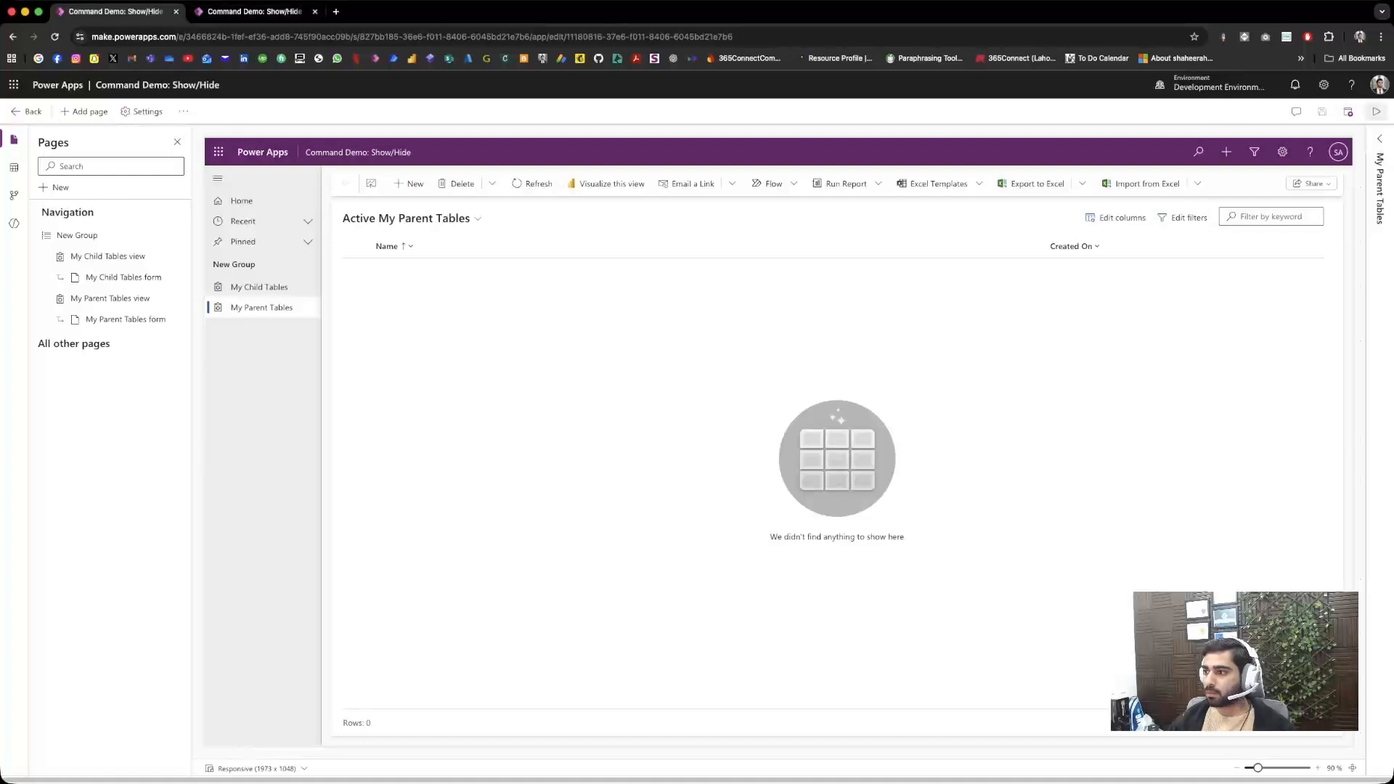
left_click(1375, 111)
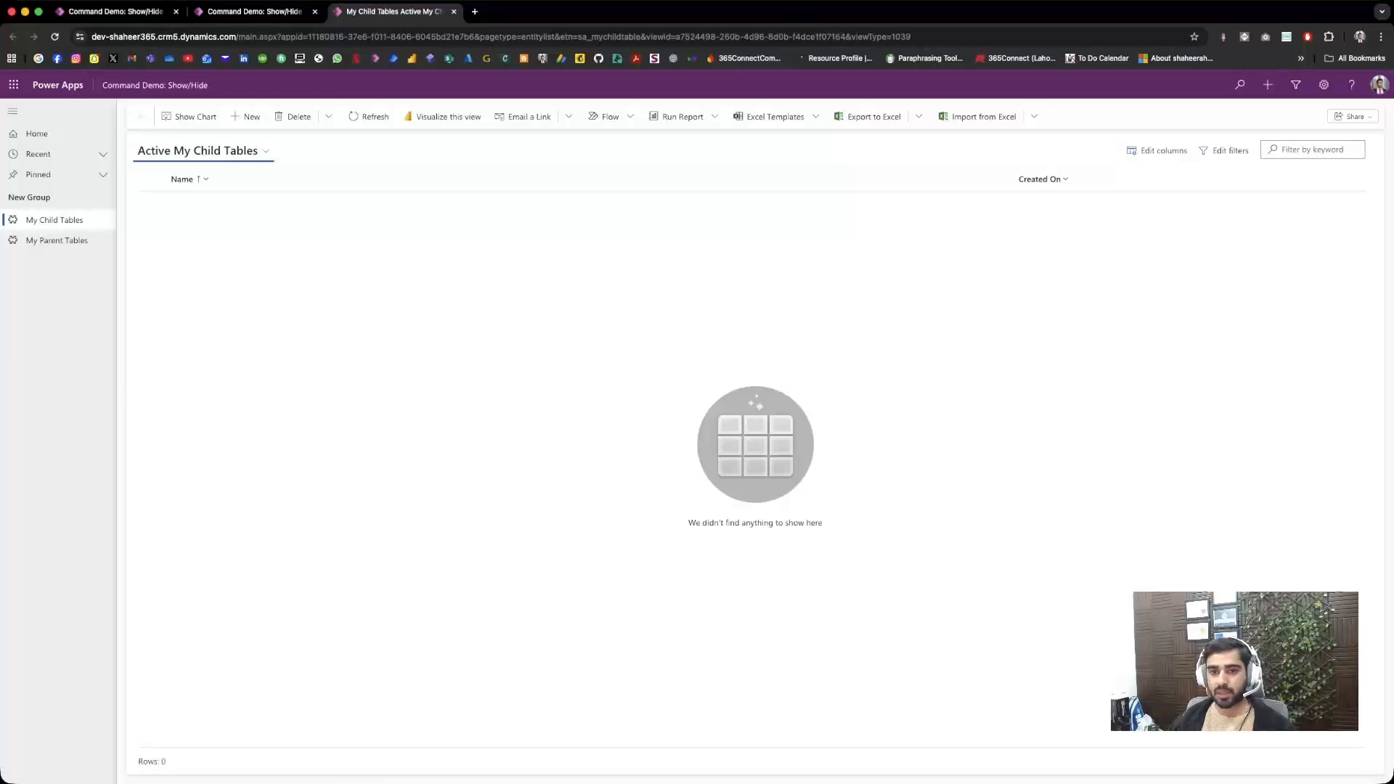
left_click(56, 241)
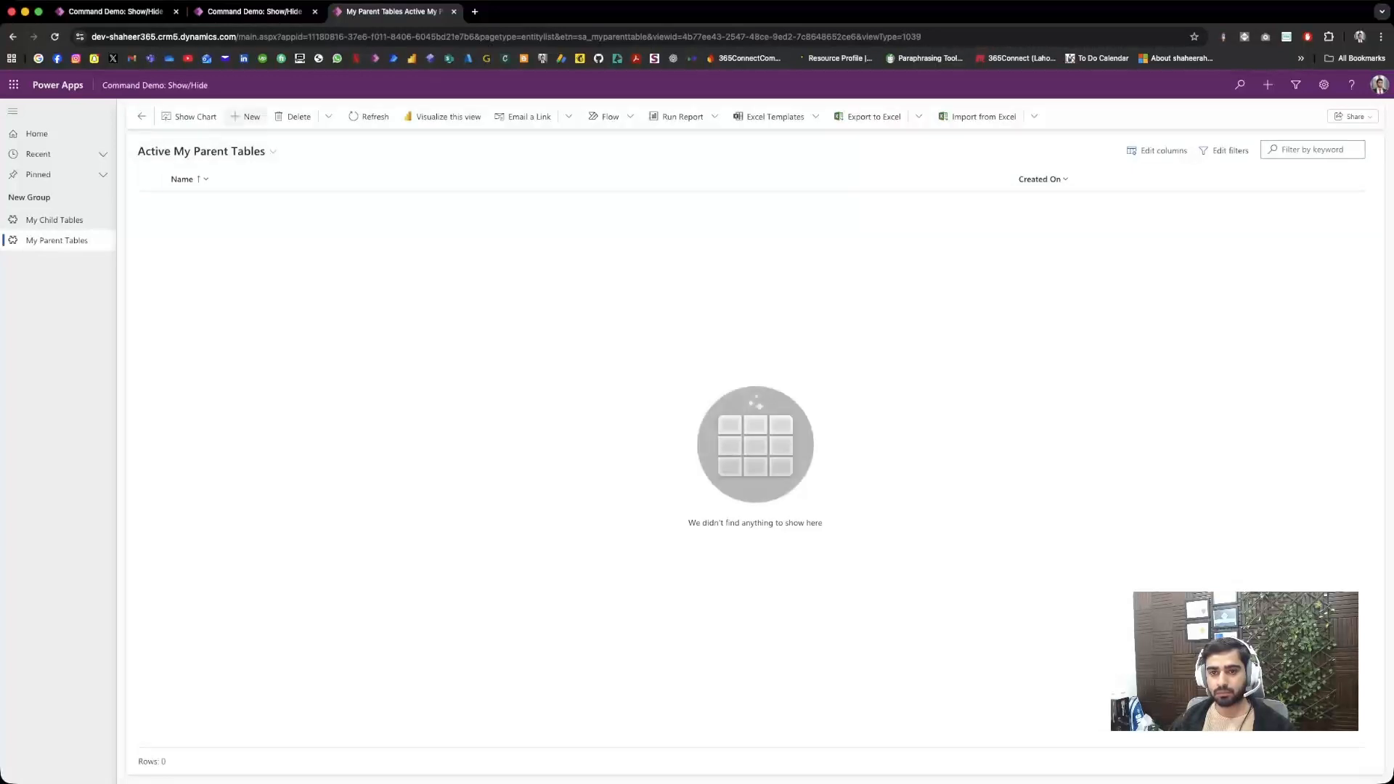
Step: Create and save a new My Parent Table record named Demo Parent
left_click(245, 117)
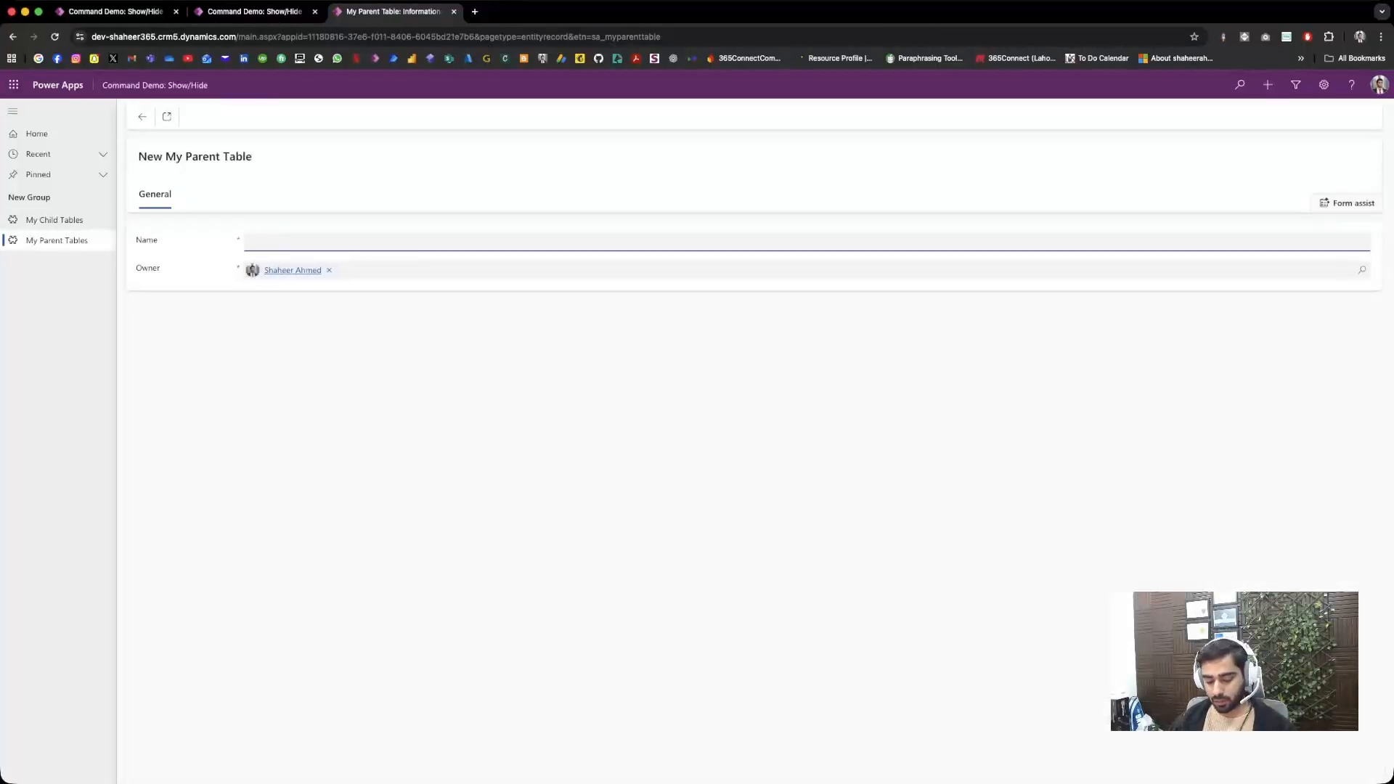
type("demo Parent")
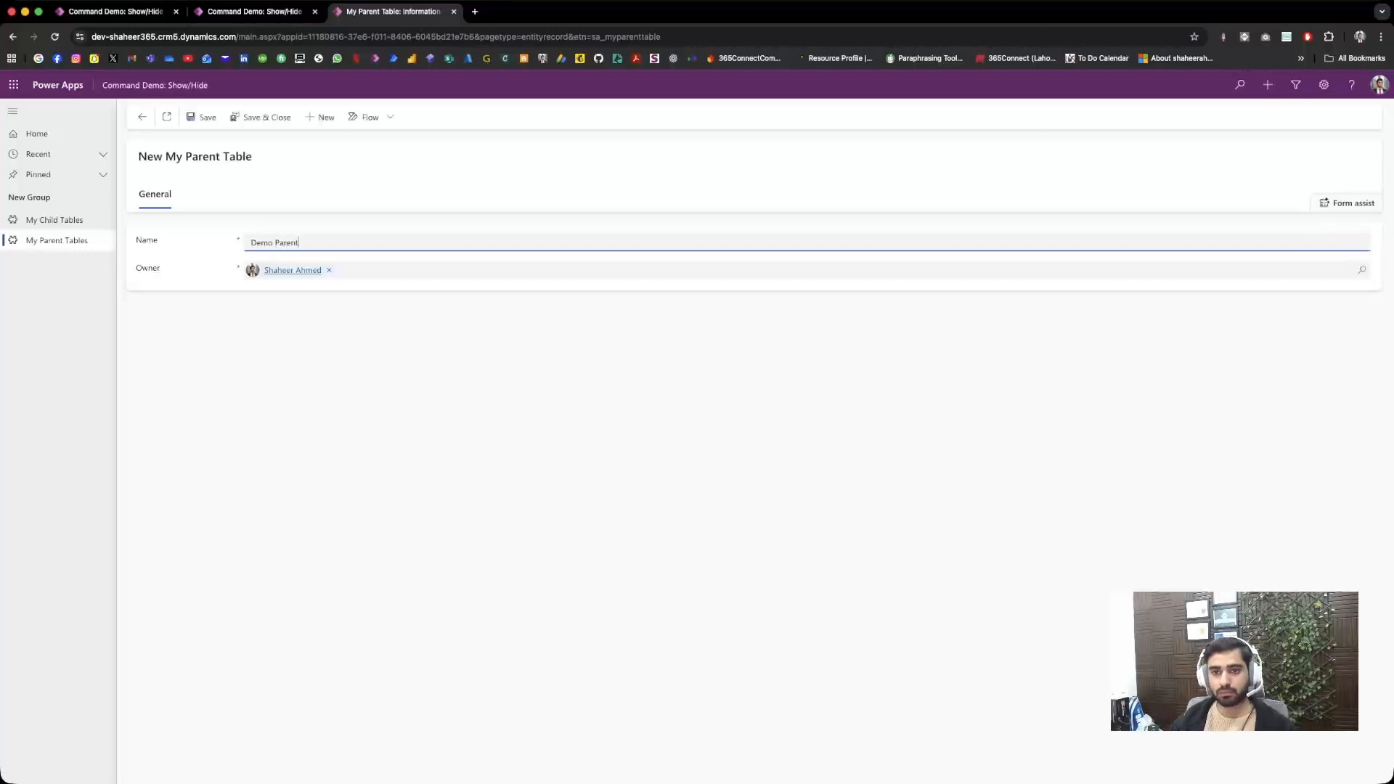
left_click(202, 117)
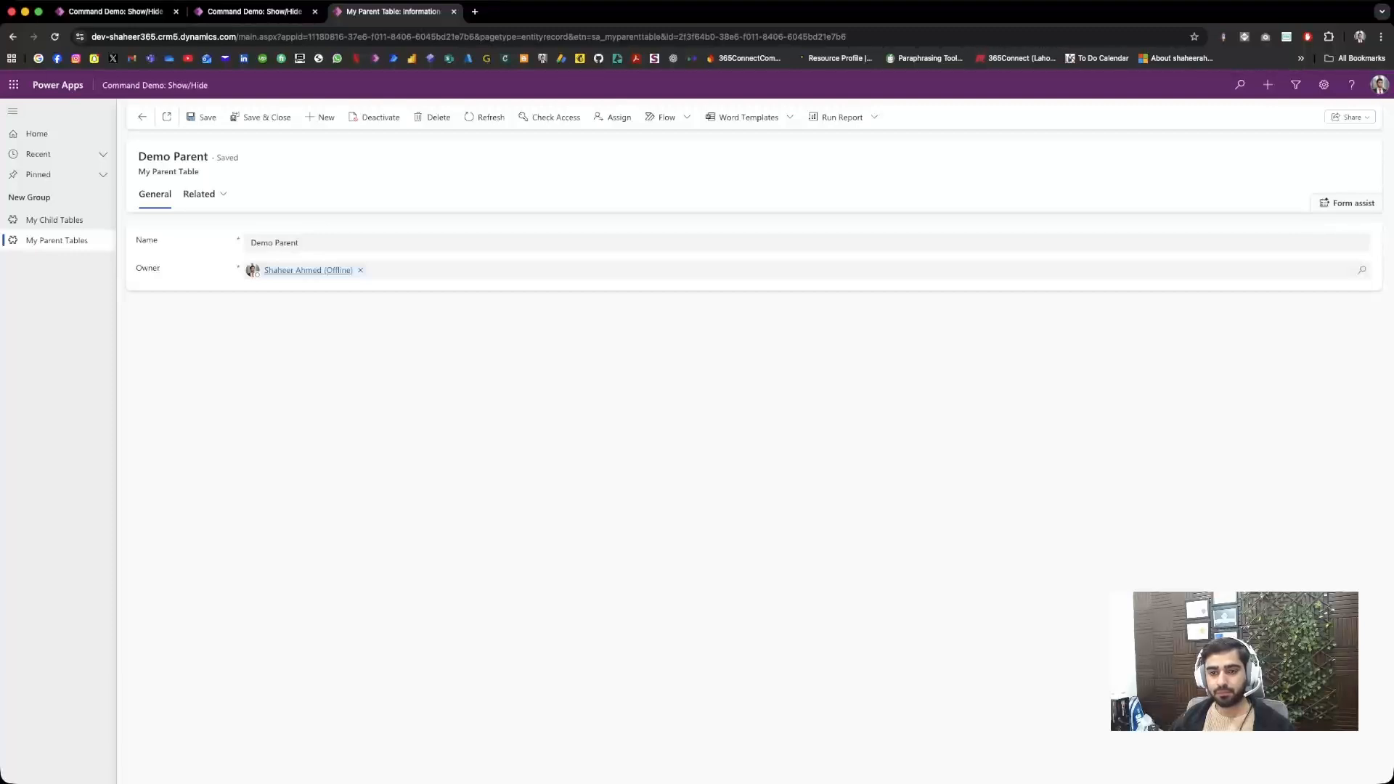
Step: Create and save a child record named Demo Child from Demo Parent's related My Child Tables
left_click(201, 193)
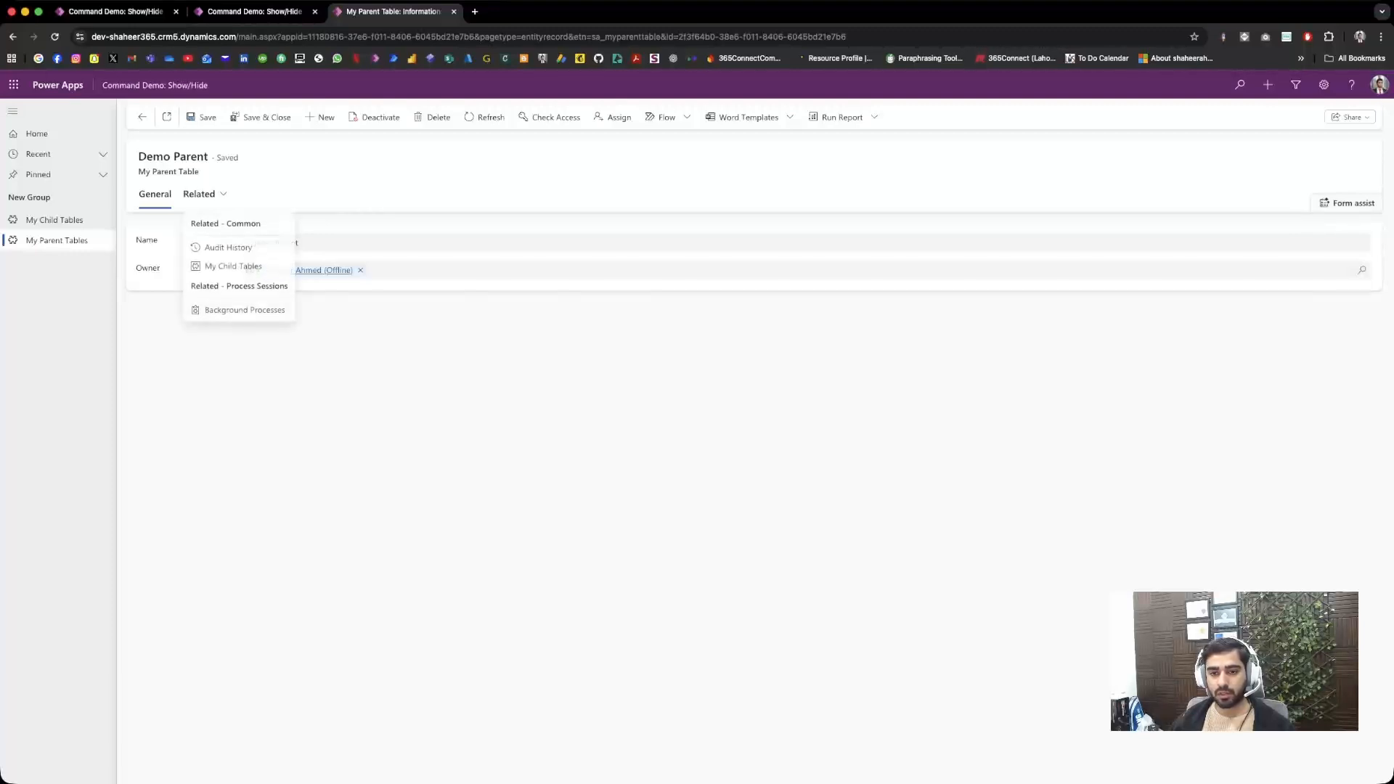
left_click(218, 265)
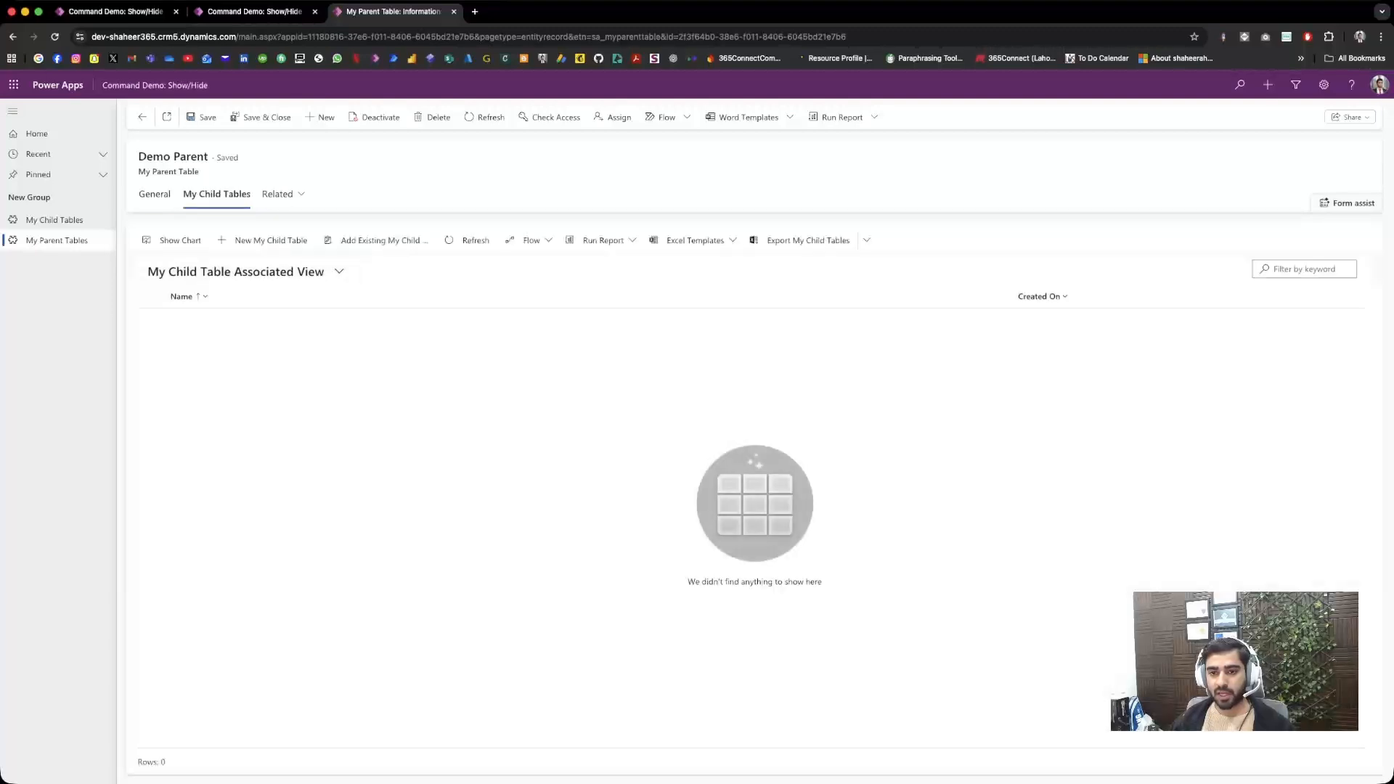
left_click(265, 240)
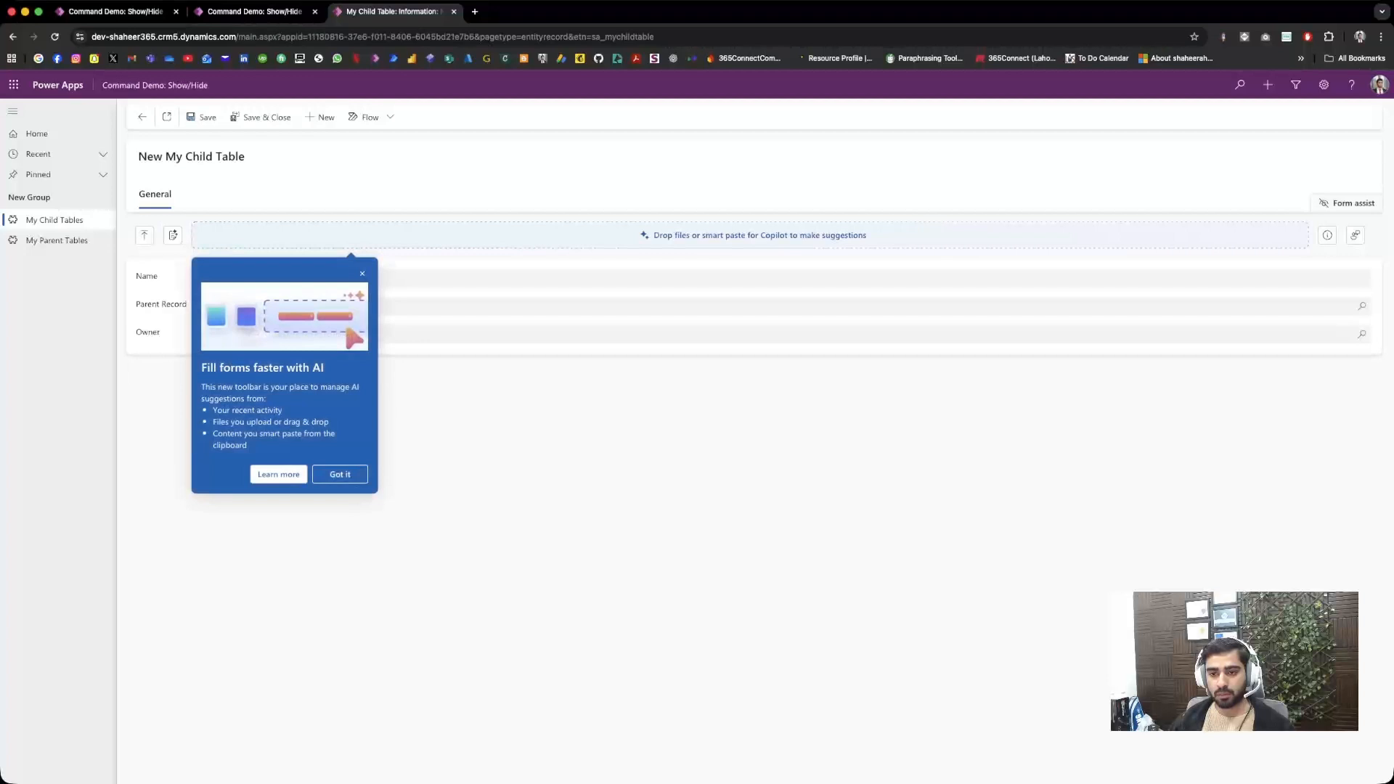
left_click(362, 274)
left_click(378, 278)
type("Demo Child")
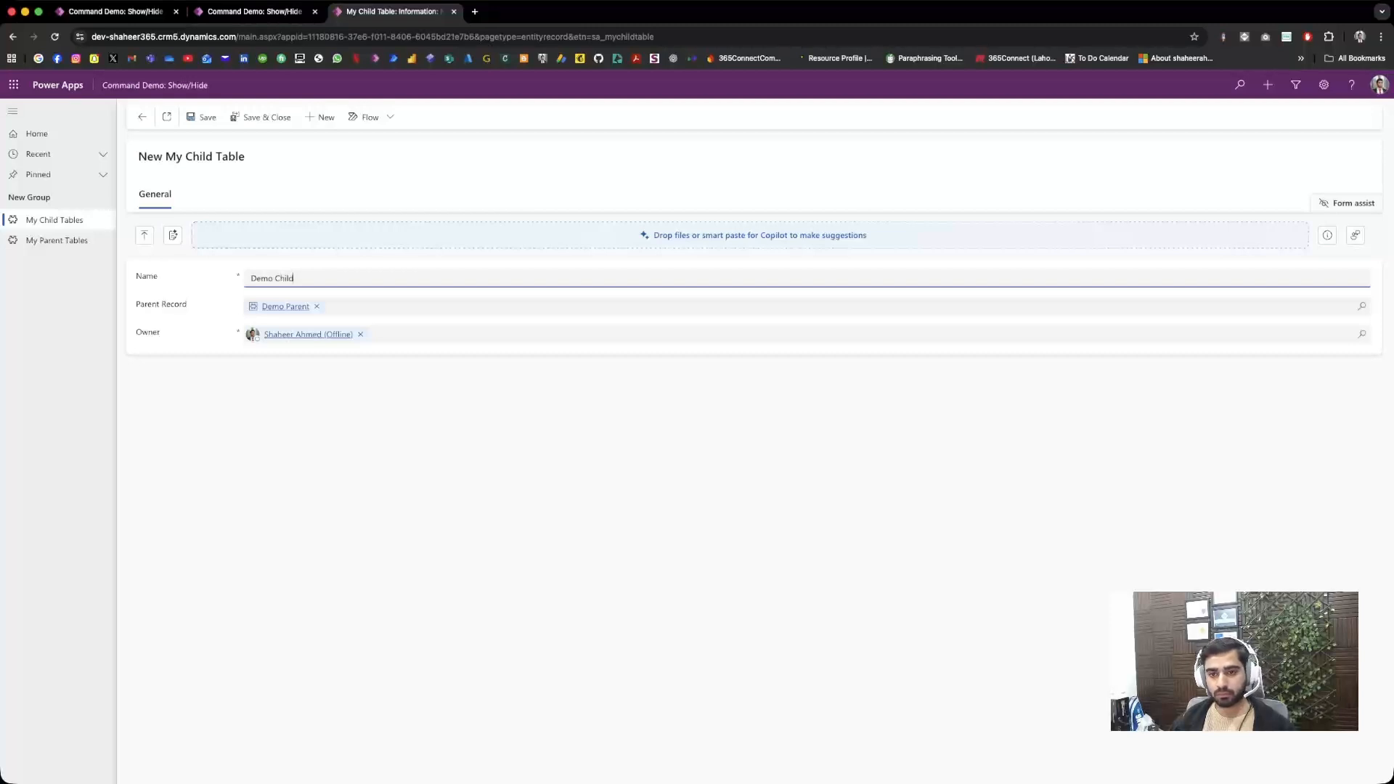
left_click(201, 117)
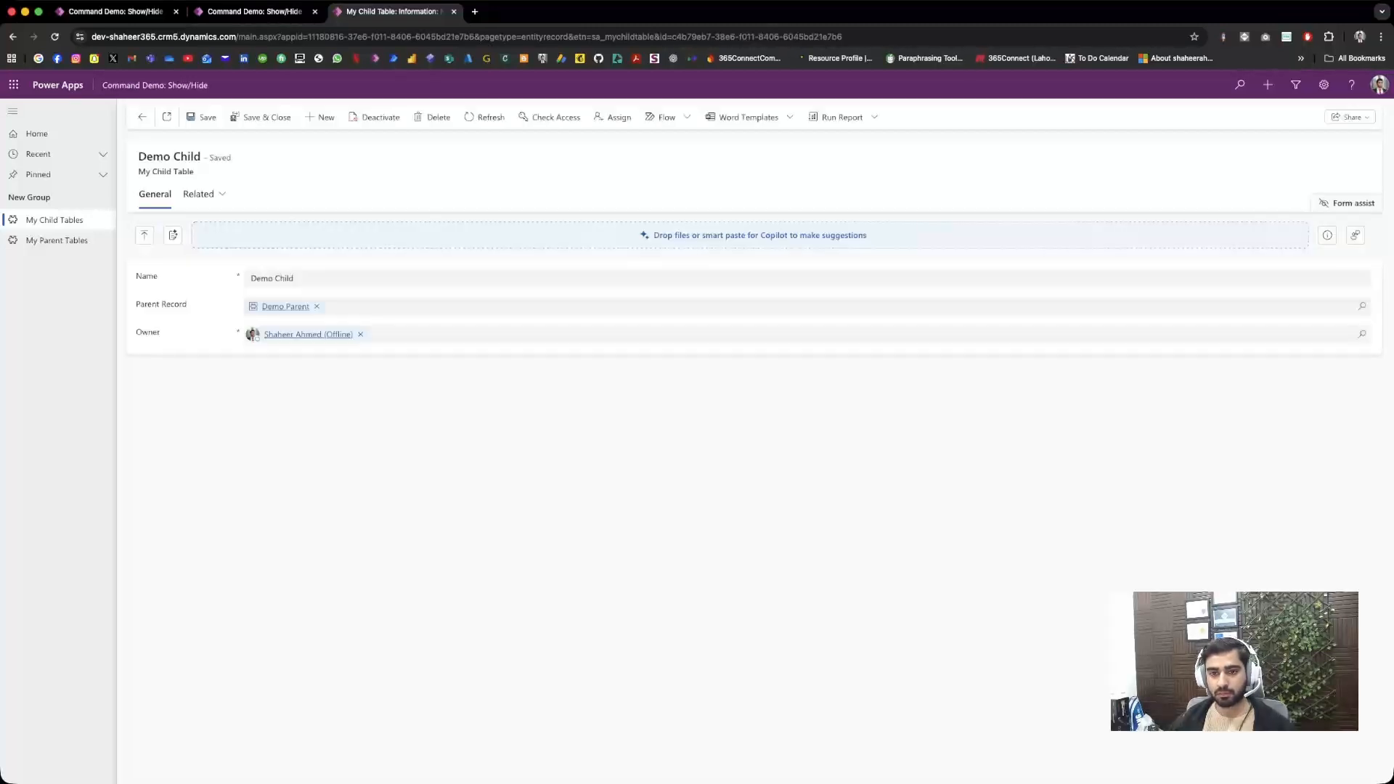
Step: Return to Demo Parent's General form and reload it with ribbondebug=true to check whether My Demo Button is shown
left_click(285, 307)
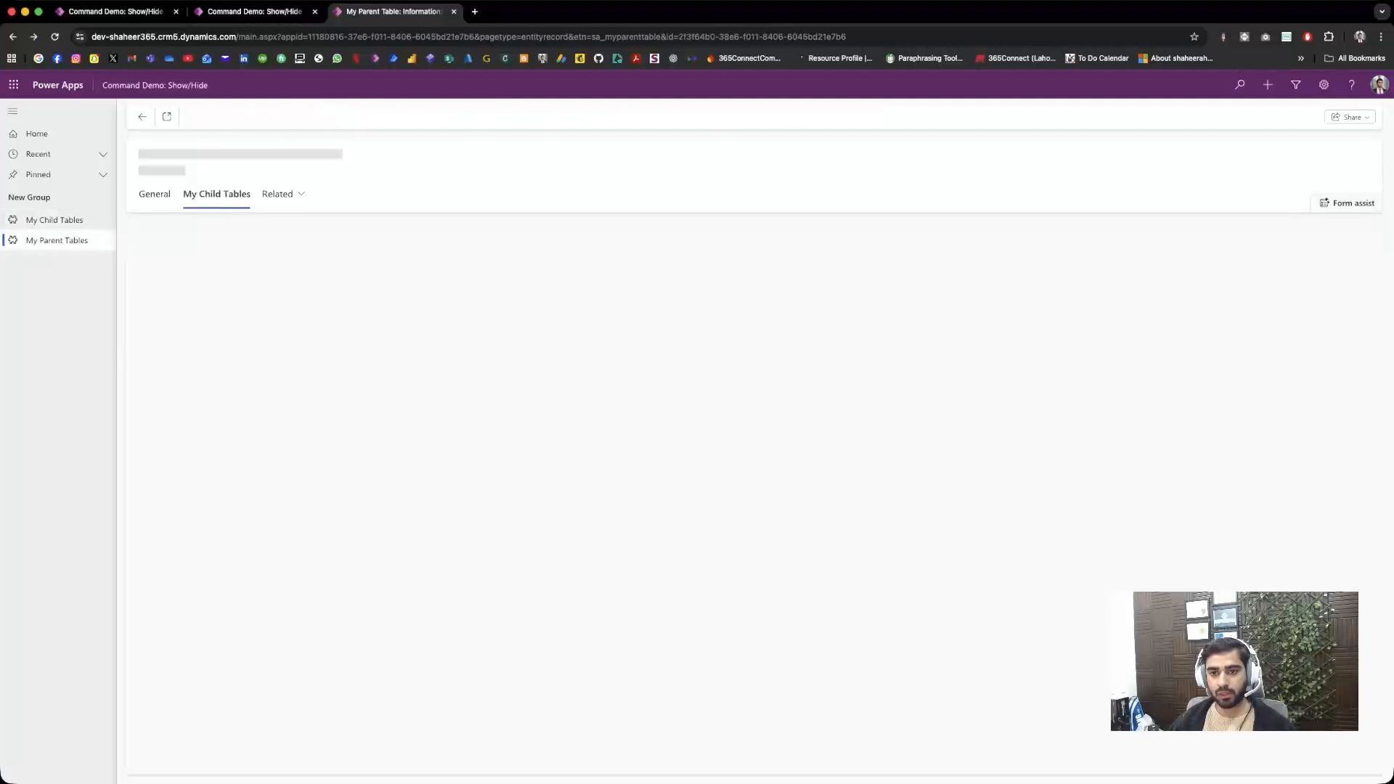
left_click(155, 194)
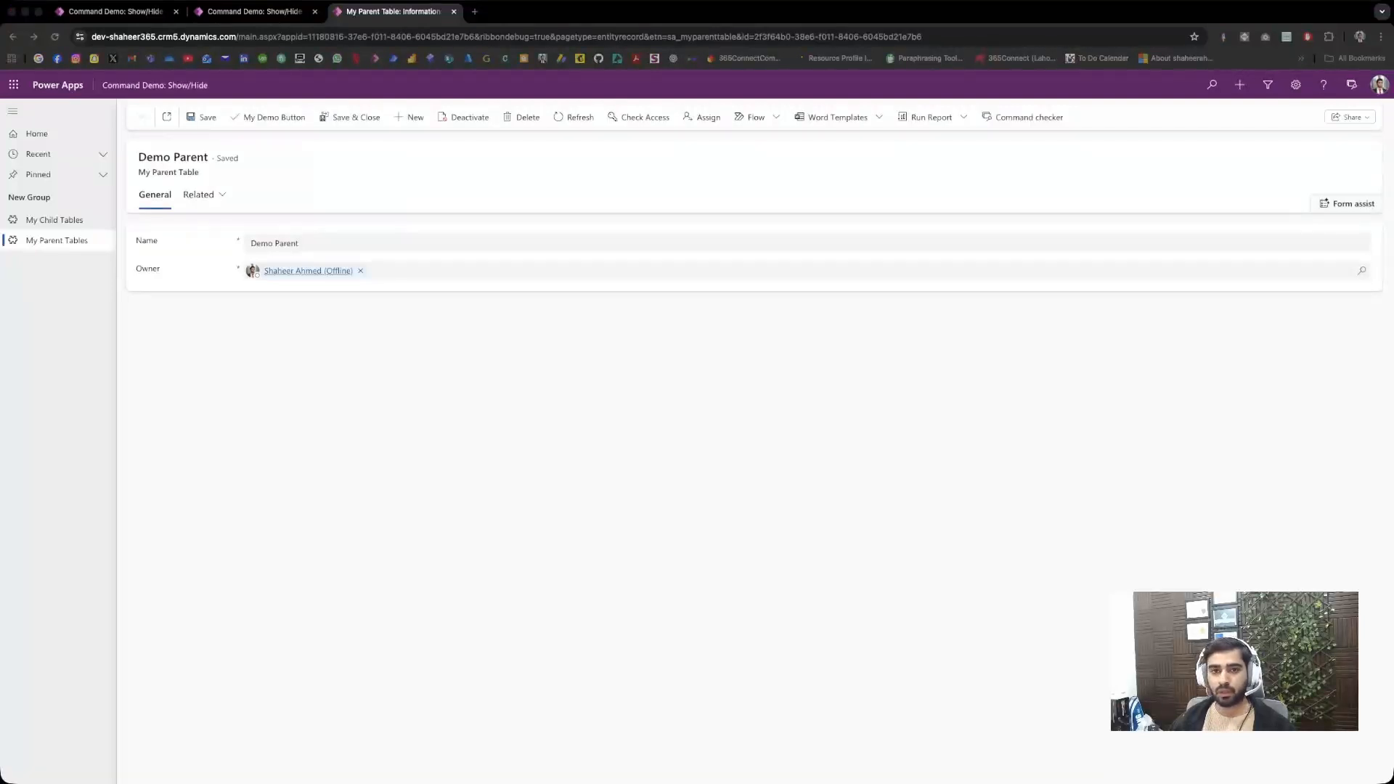
key("super+r")
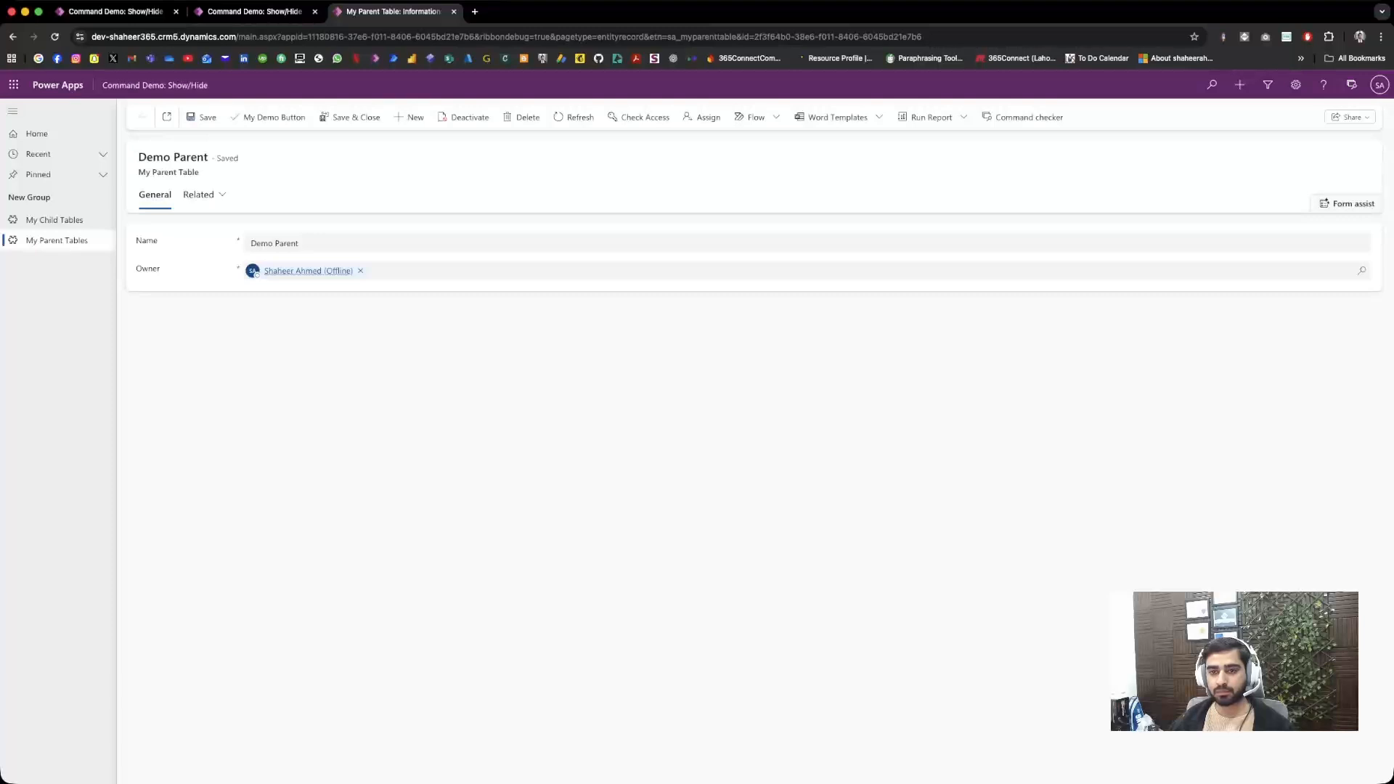
Step: Open Demo Child from Demo Parent's related My Child Tables and deactivate it
left_click(198, 194)
left_click(240, 269)
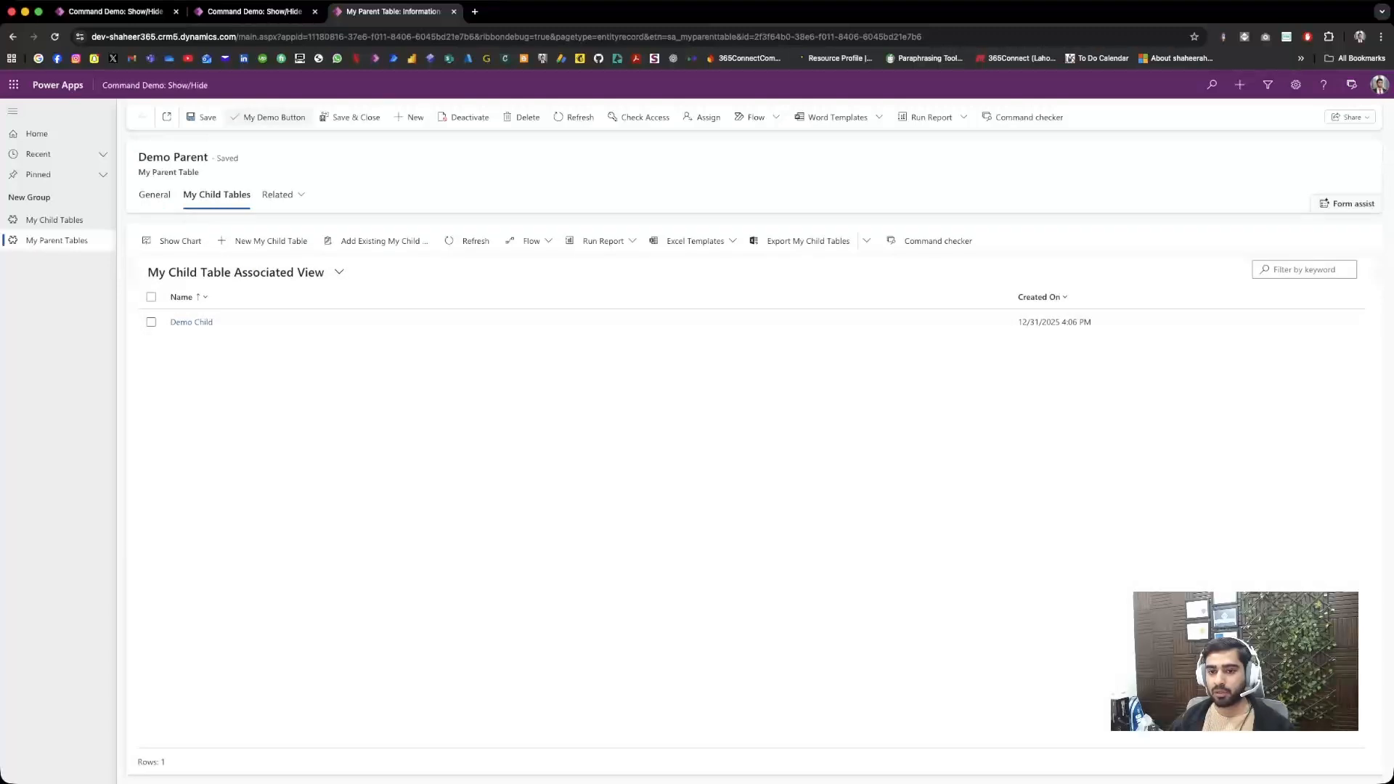
left_click(191, 322)
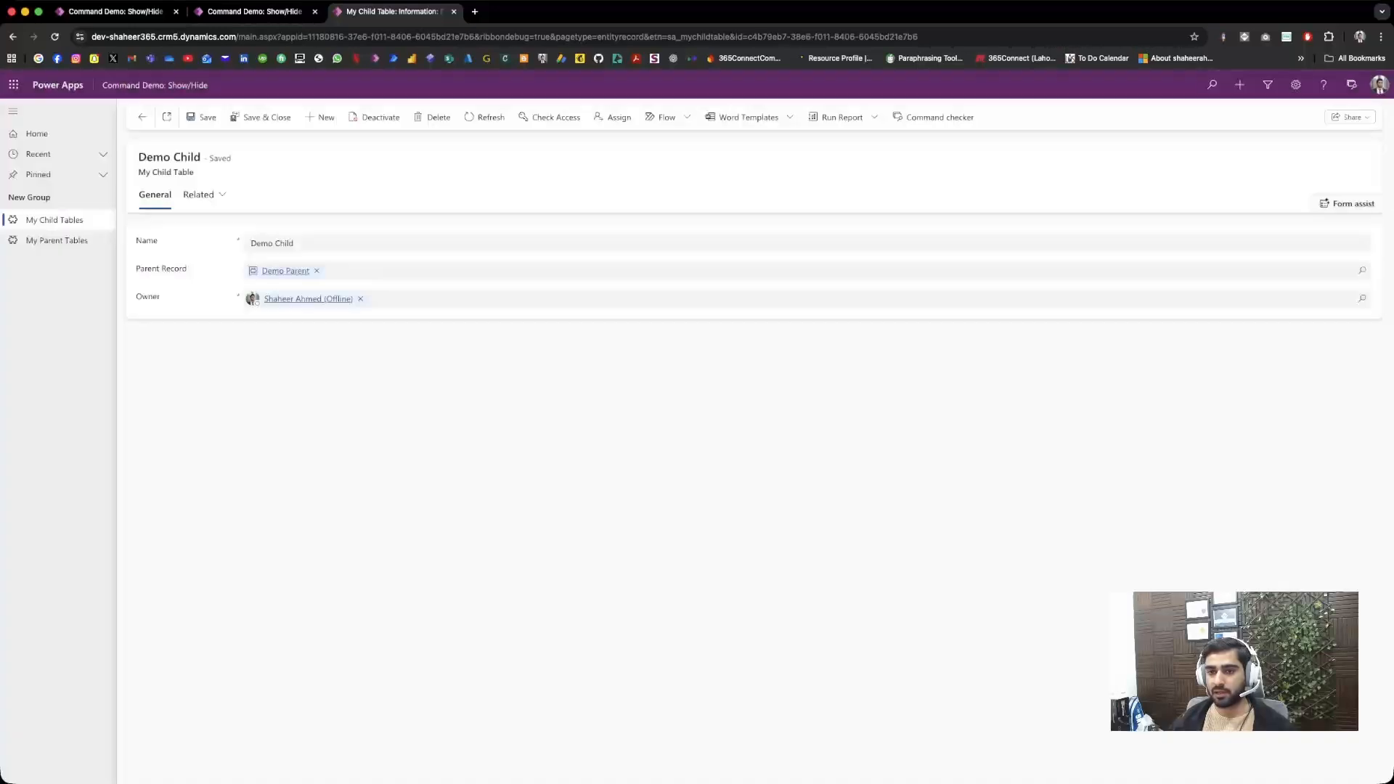
left_click(375, 117)
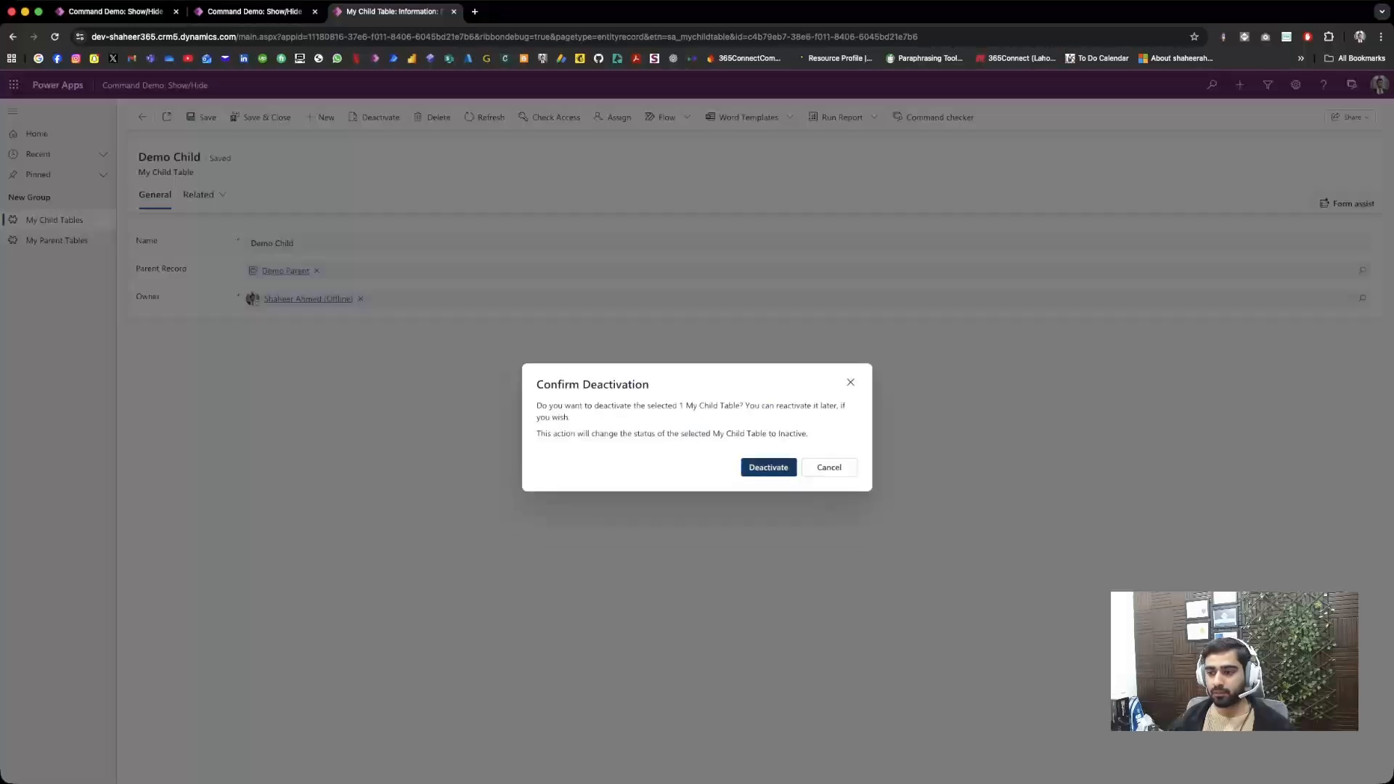
left_click(768, 467)
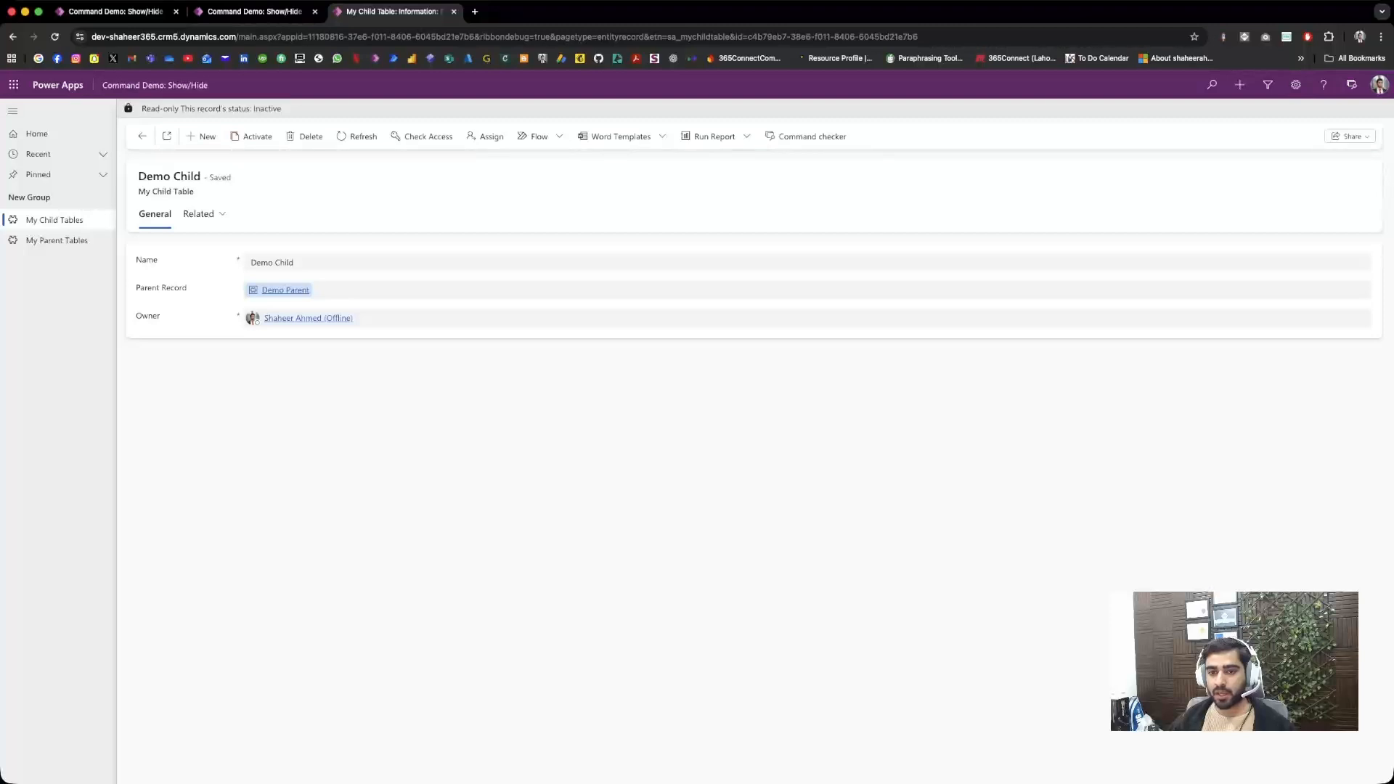
Step: Return to Demo Parent to check its command bar and open its related My Child Tables
left_click(285, 290)
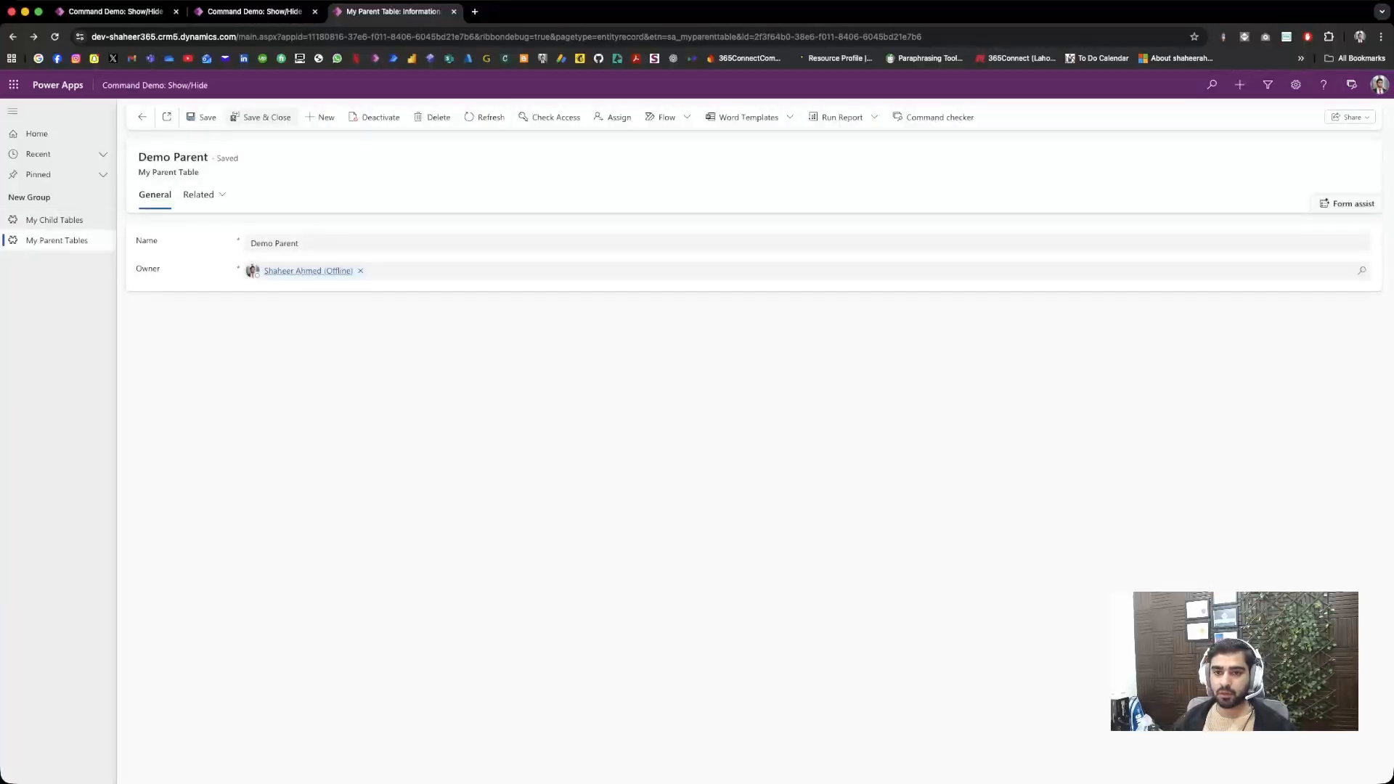
left_click(199, 194)
left_click(233, 267)
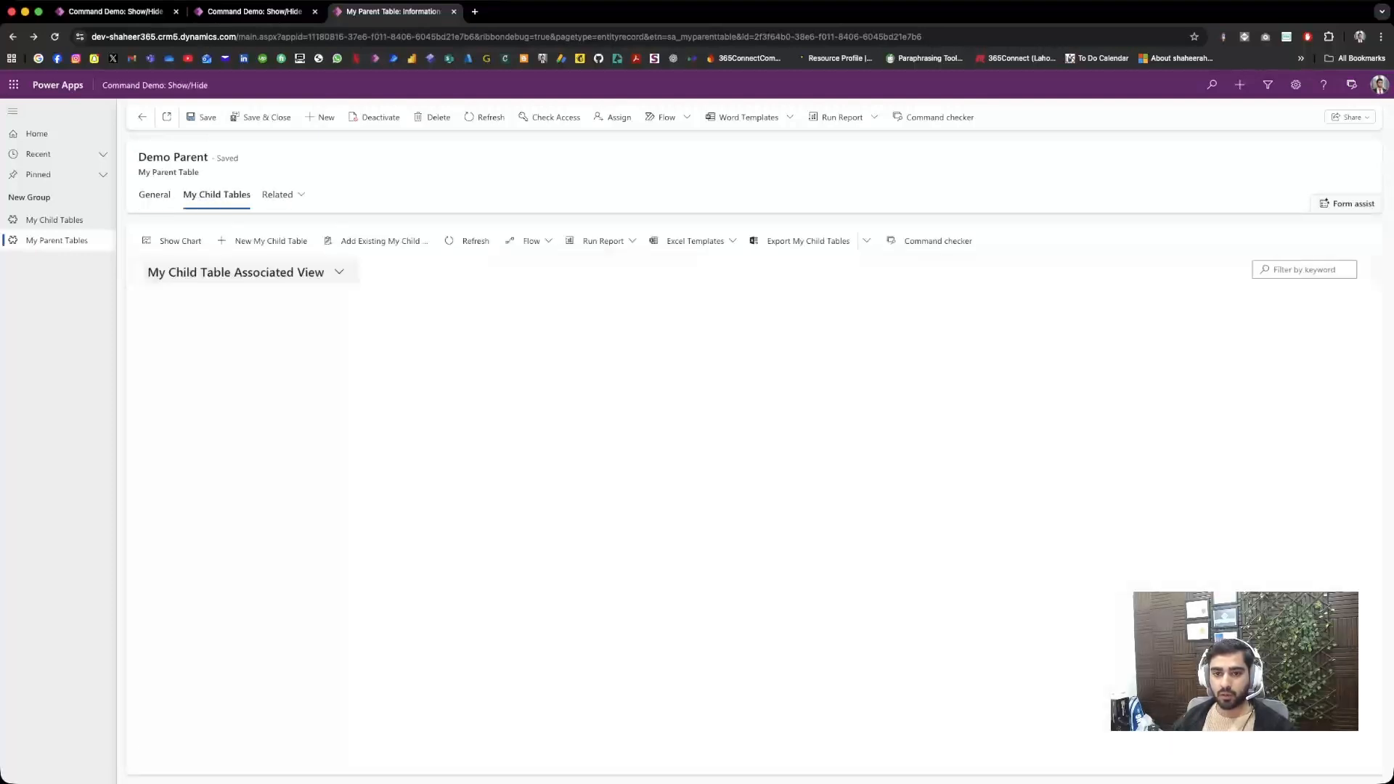
Step: Open Demo Child from the Inactive My Child Tables view of Demo Parent's related records and reactivate it
left_click(338, 273)
left_click(187, 351)
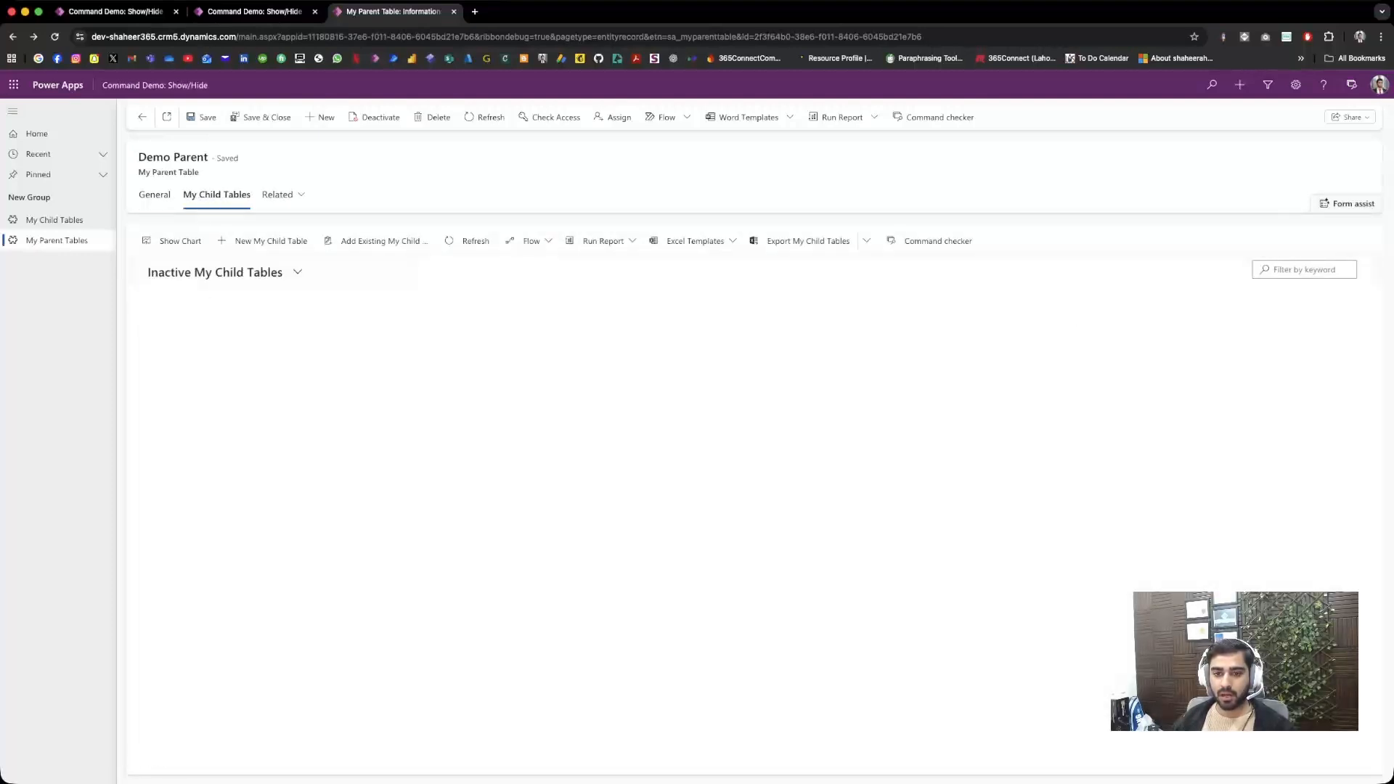
double_click(232, 322)
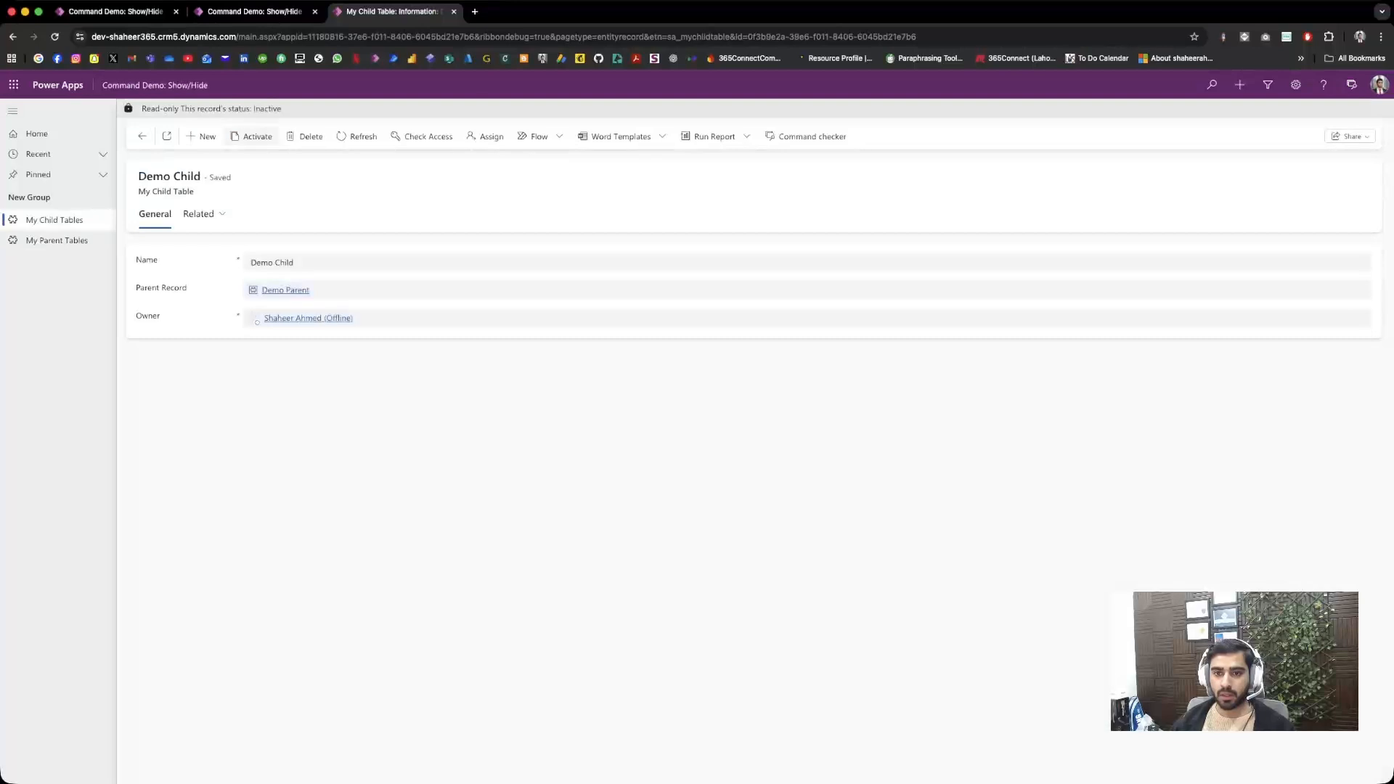
left_click(252, 136)
left_click(768, 461)
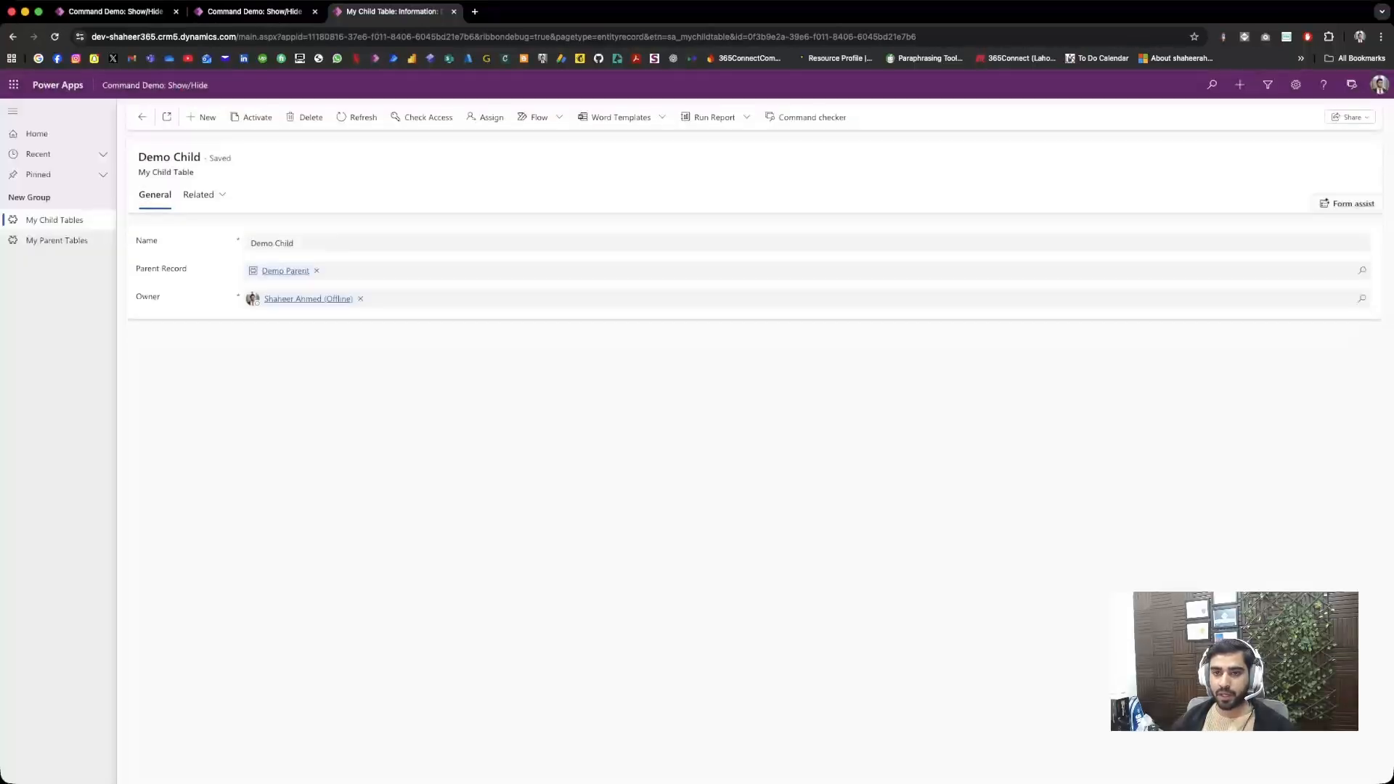
Step: Return to the Demo Parent record and reload its form to check whether My Demo Button is shown
left_click(285, 270)
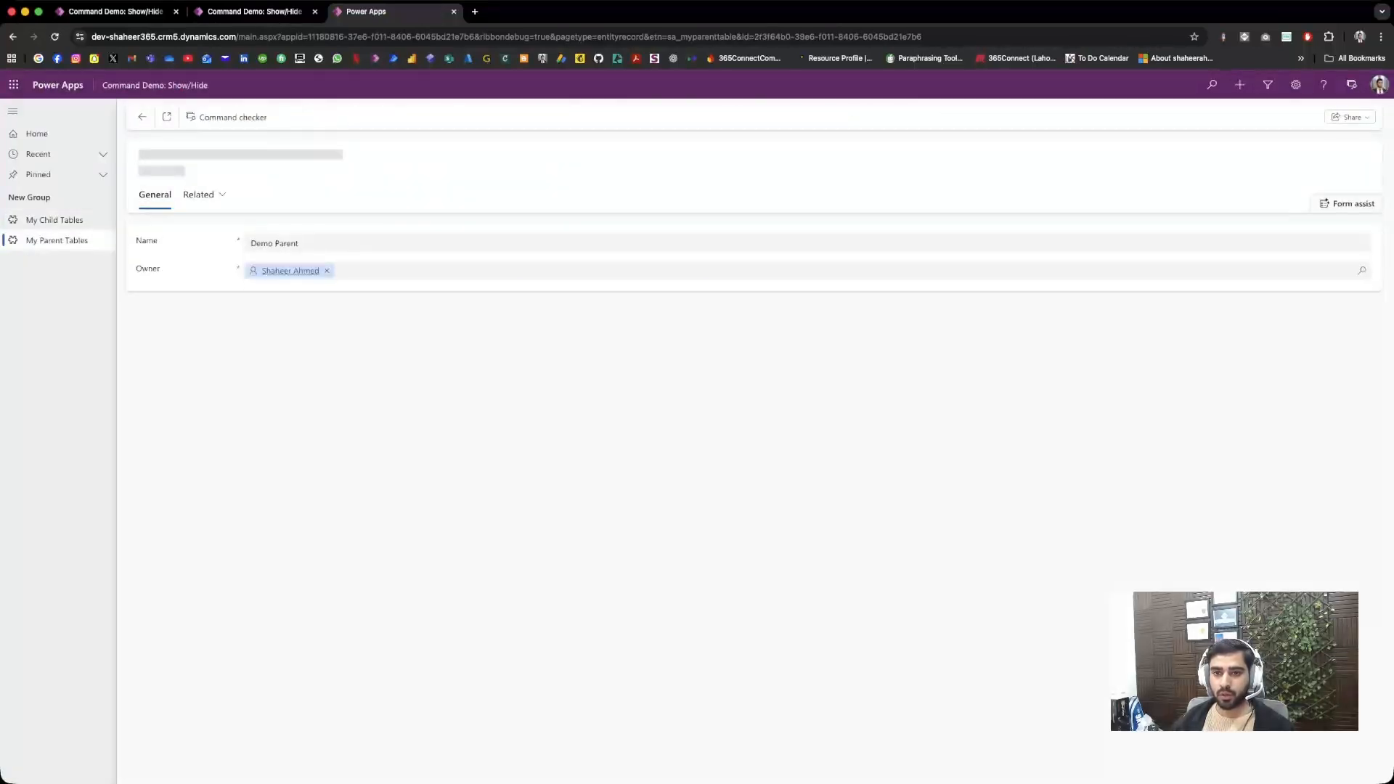
left_click(55, 36)
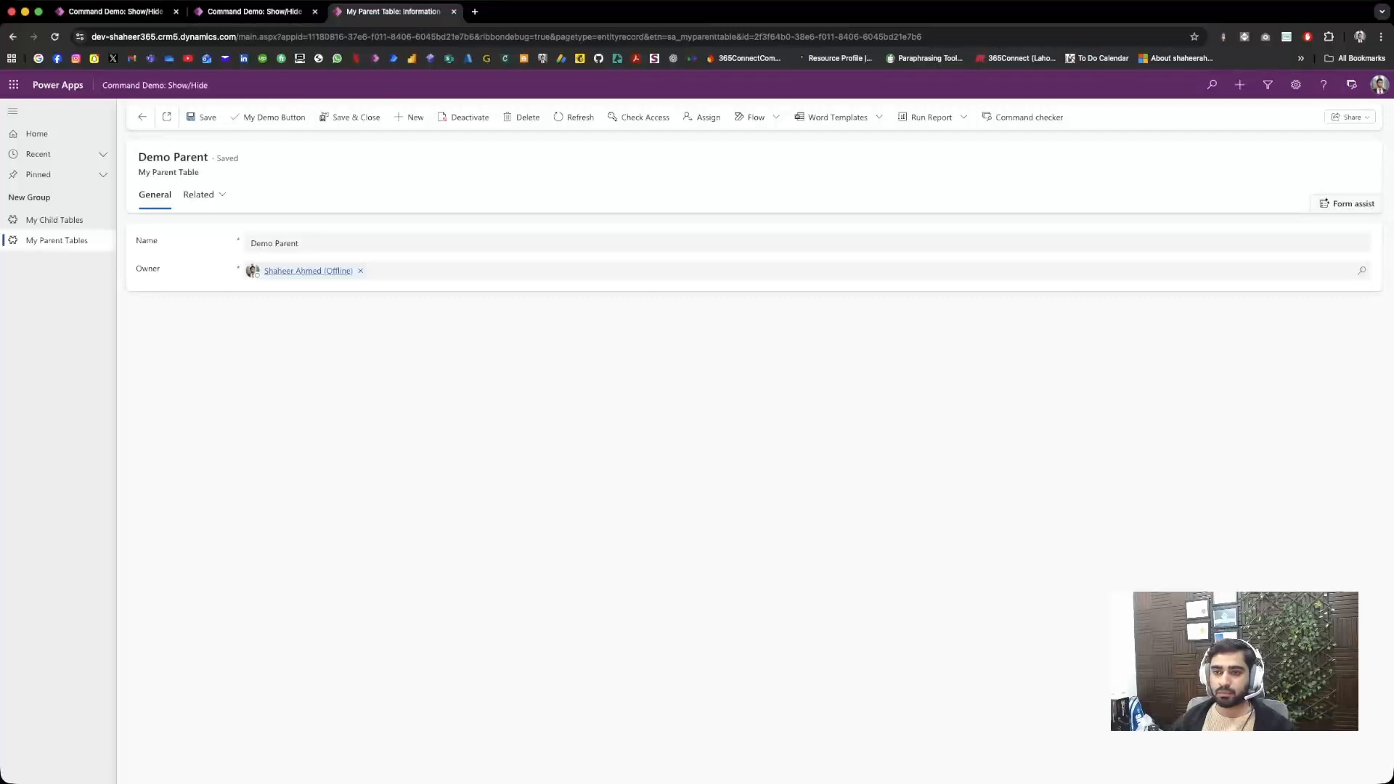
Step: Switch to the Power Apps app designer, leave it, and list all objects in the Demo: Show/Hide Command Button solution
left_click(116, 12)
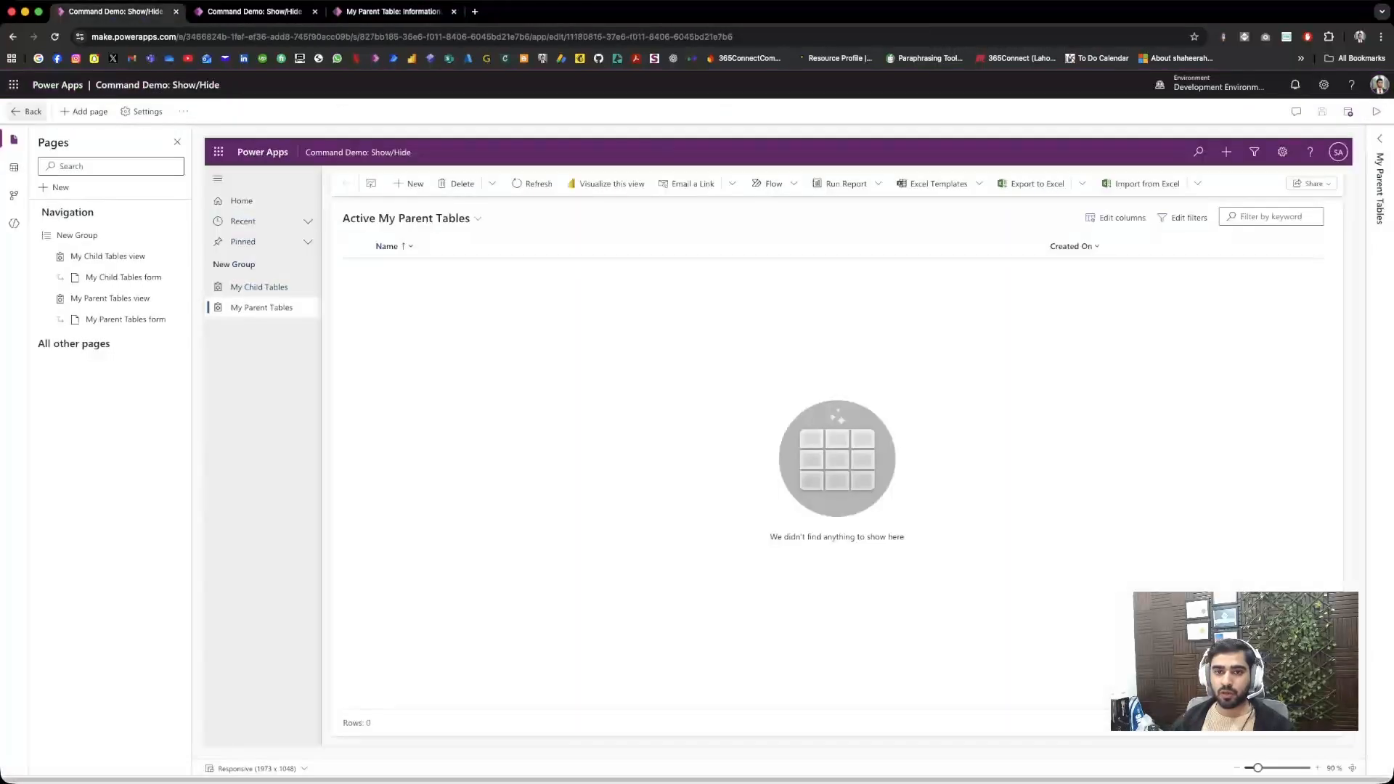
left_click(26, 111)
left_click(161, 166)
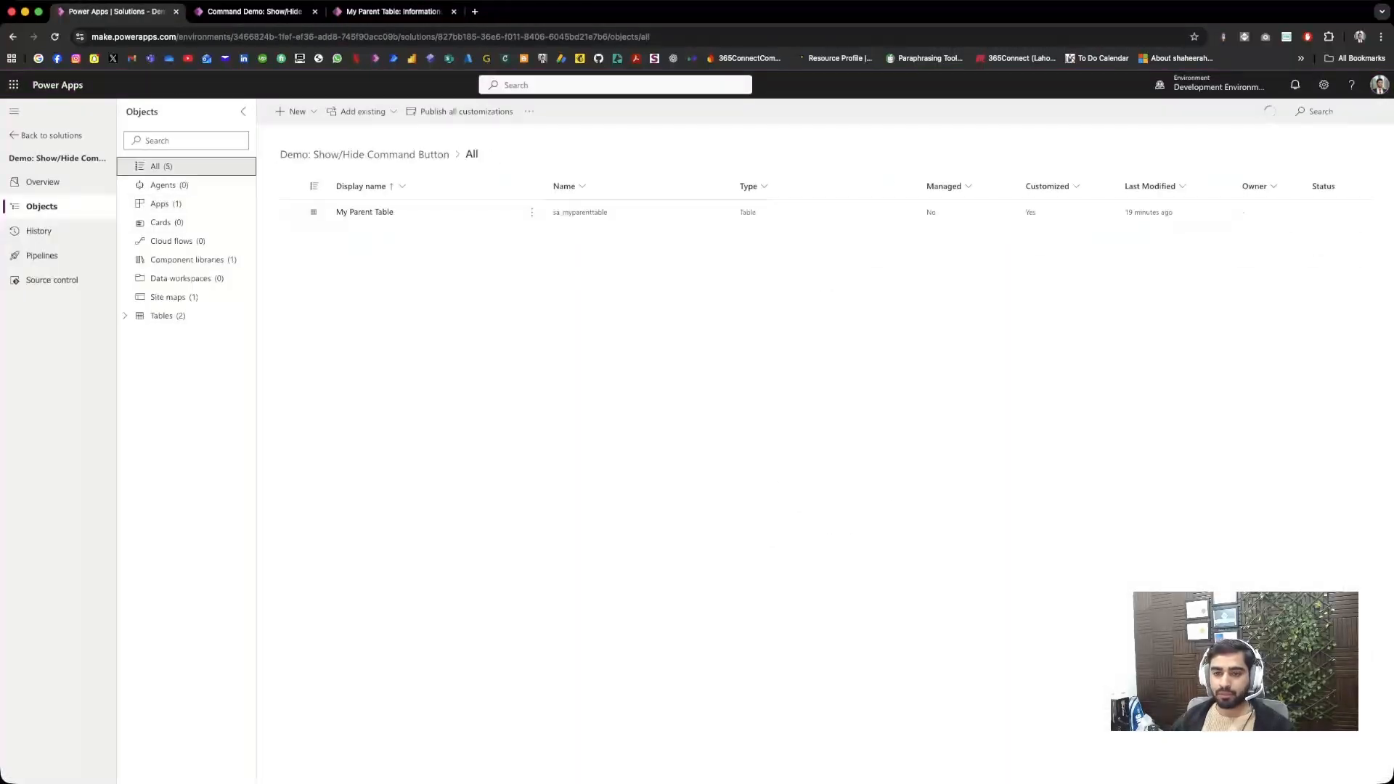